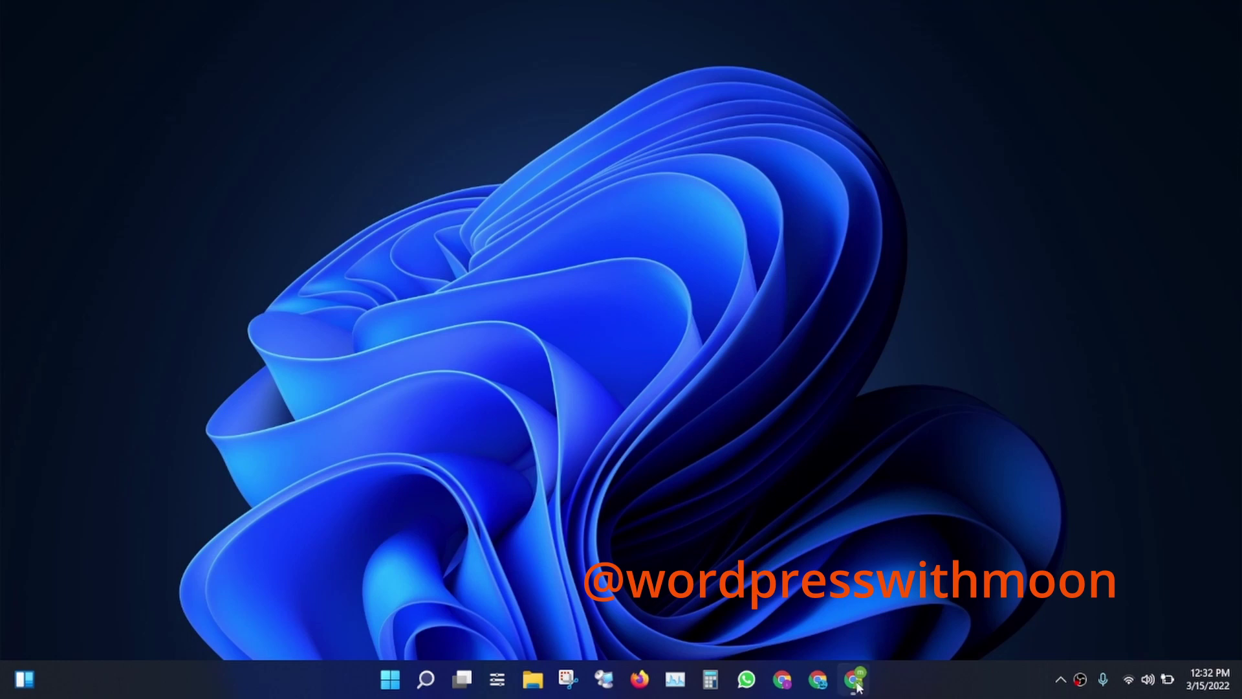
# Open the TasteWP site in Chrome and set up a new WordPress instance without signing up
pyautogui.moveTo(857, 688)
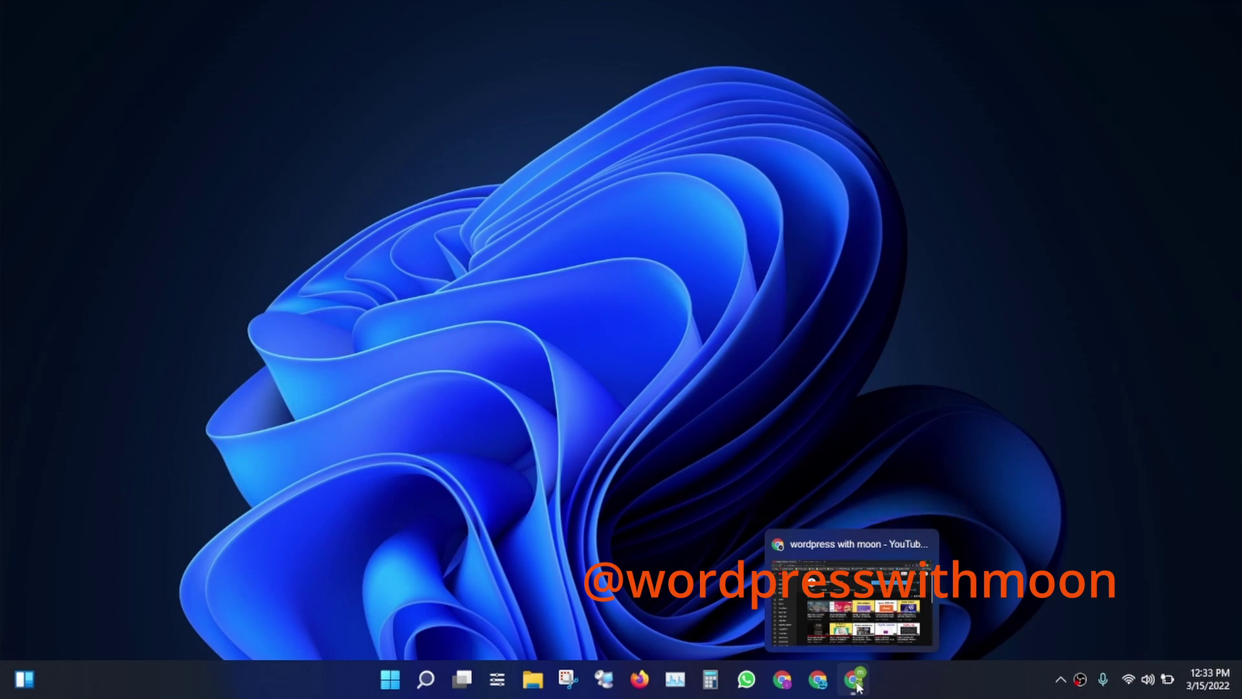
pyautogui.click(857, 687)
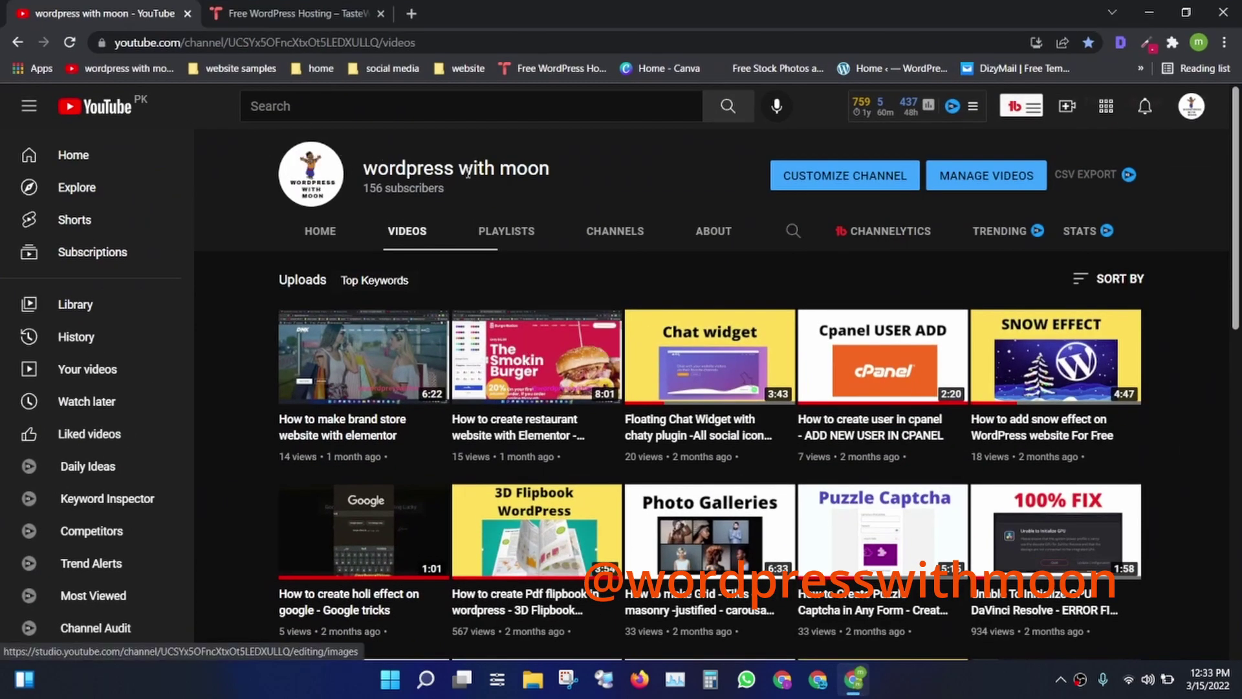
pyautogui.click(249, 7)
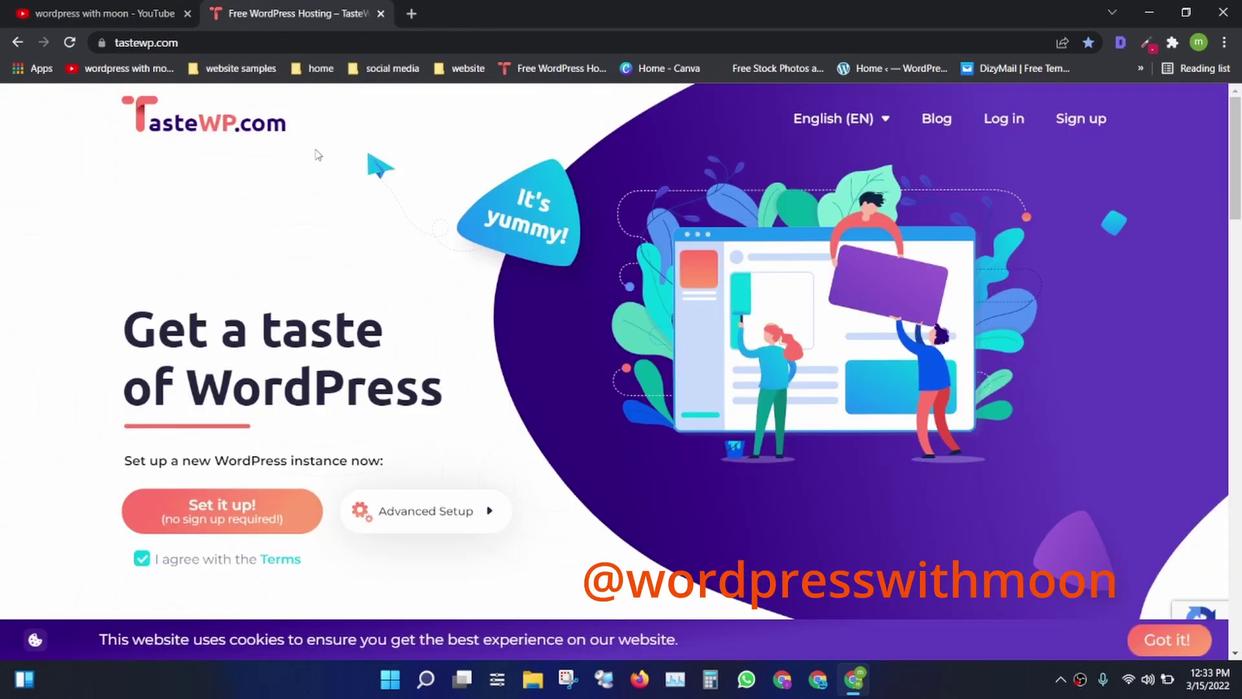
pyautogui.click(204, 517)
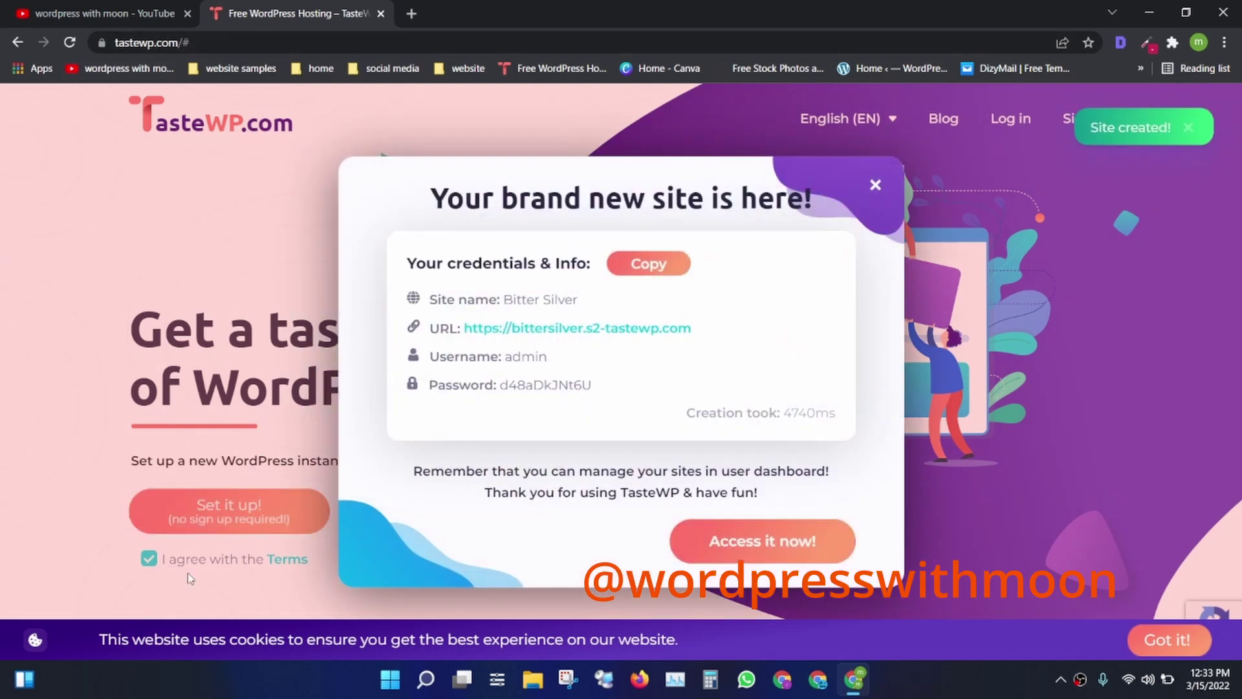
# Open the newly created site from its URL and bring its WordPress dashboard into view
pyautogui.click(598, 328)
pyautogui.click(329, 5)
pyautogui.click(474, 6)
pyautogui.click(308, 7)
pyautogui.click(476, 7)
pyautogui.click(322, 6)
pyautogui.click(494, 8)
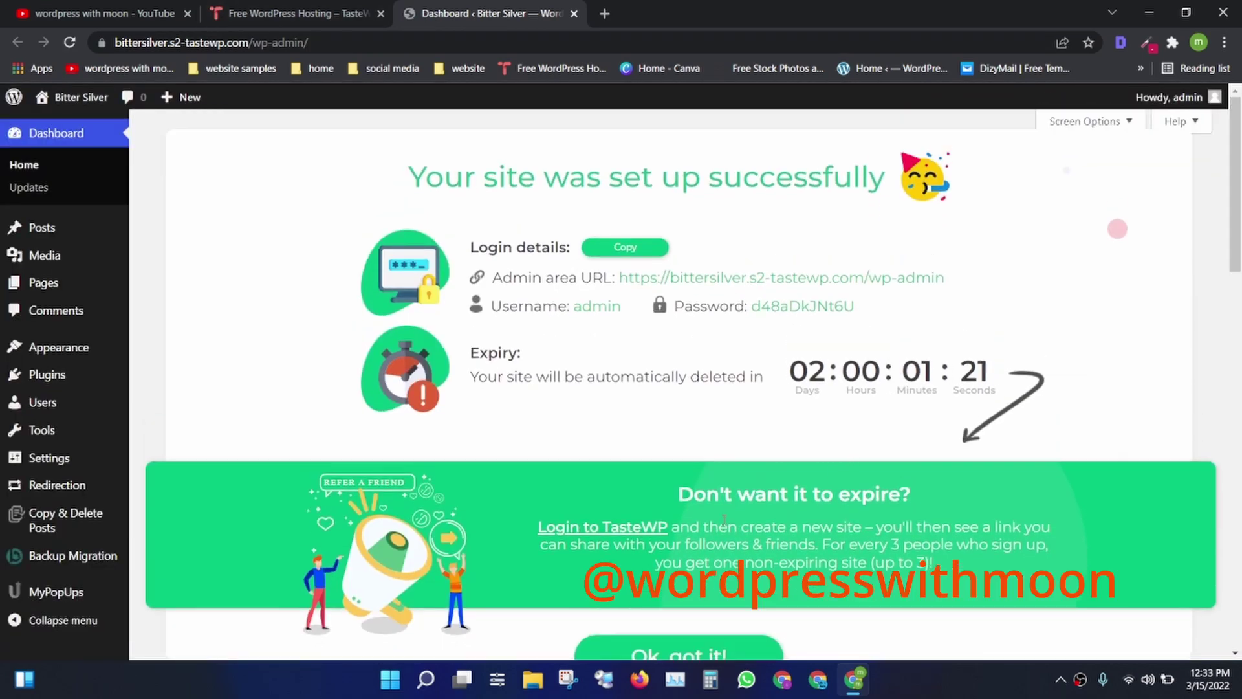
# Dismiss the TasteWP setup intro covering the WordPress dashboard
pyautogui.click(674, 678)
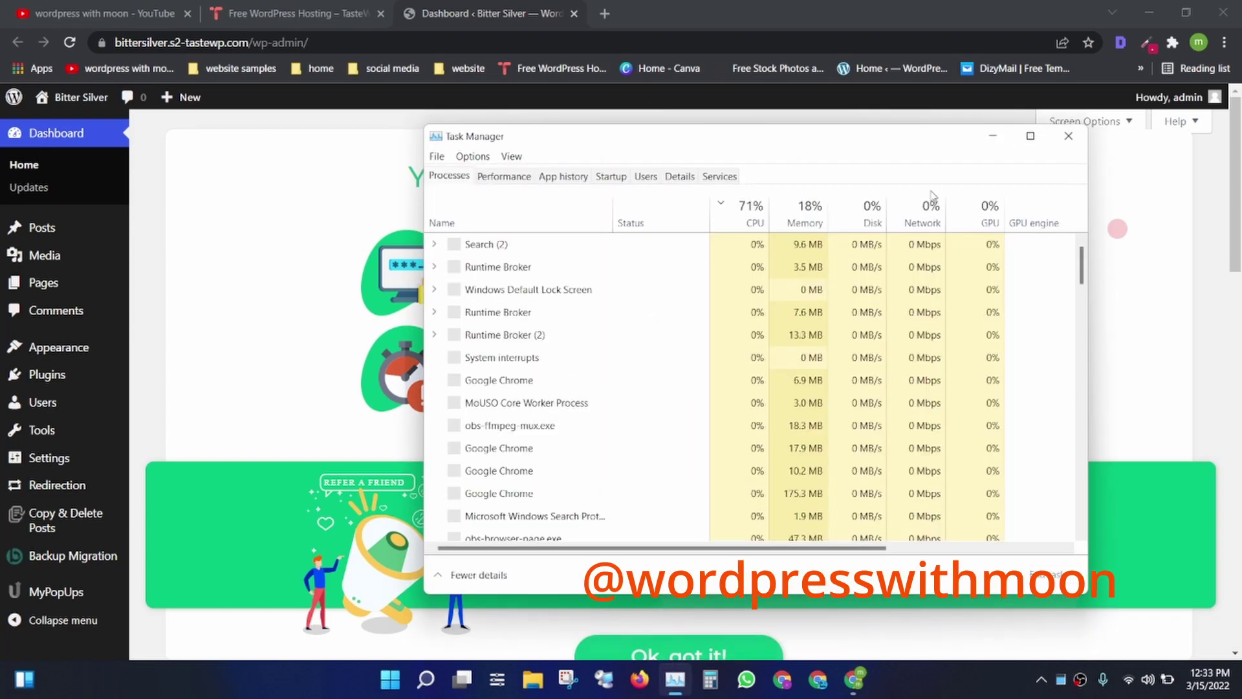
pyautogui.click(1080, 137)
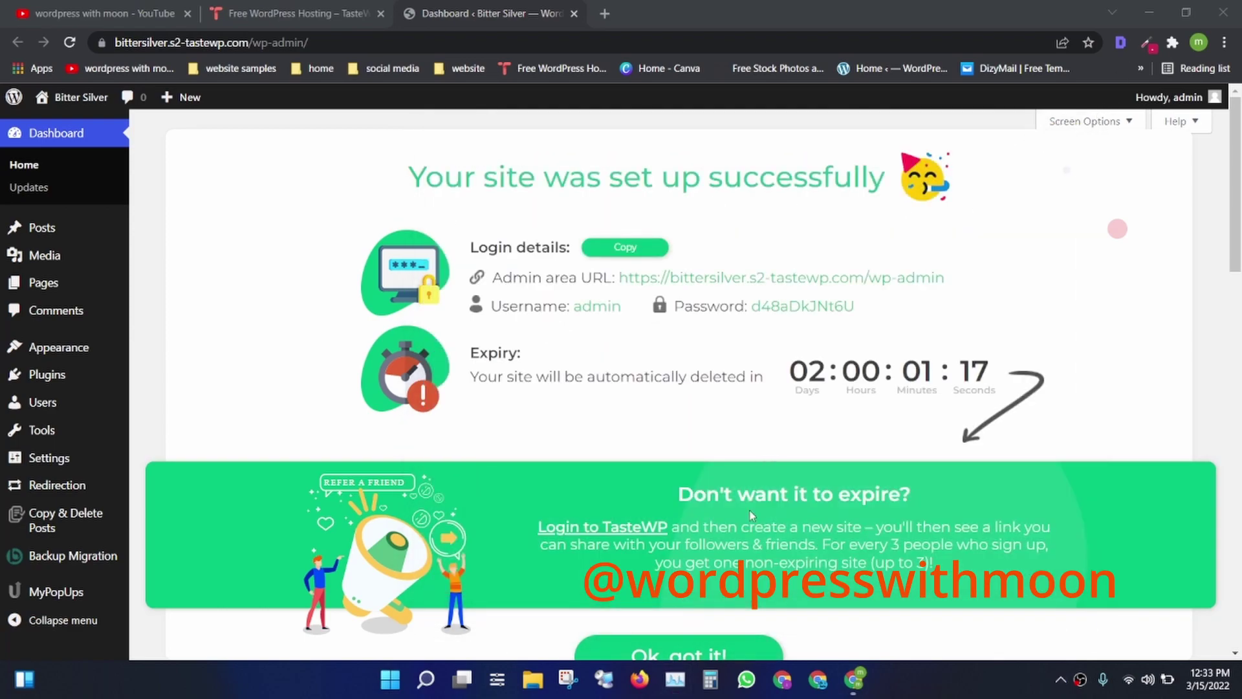
pyautogui.click(642, 644)
# Deactivate all preinstalled plugins with a bulk action on the installed plugins list
pyautogui.moveTo(35, 285)
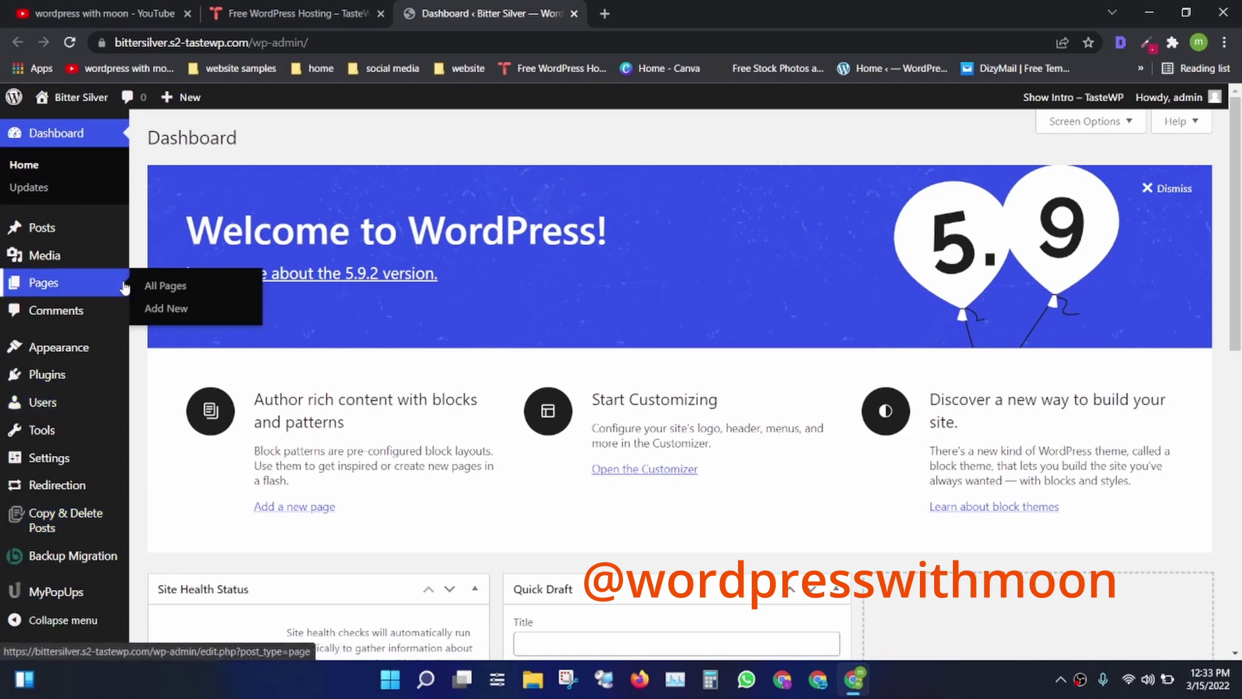
pyautogui.click(63, 373)
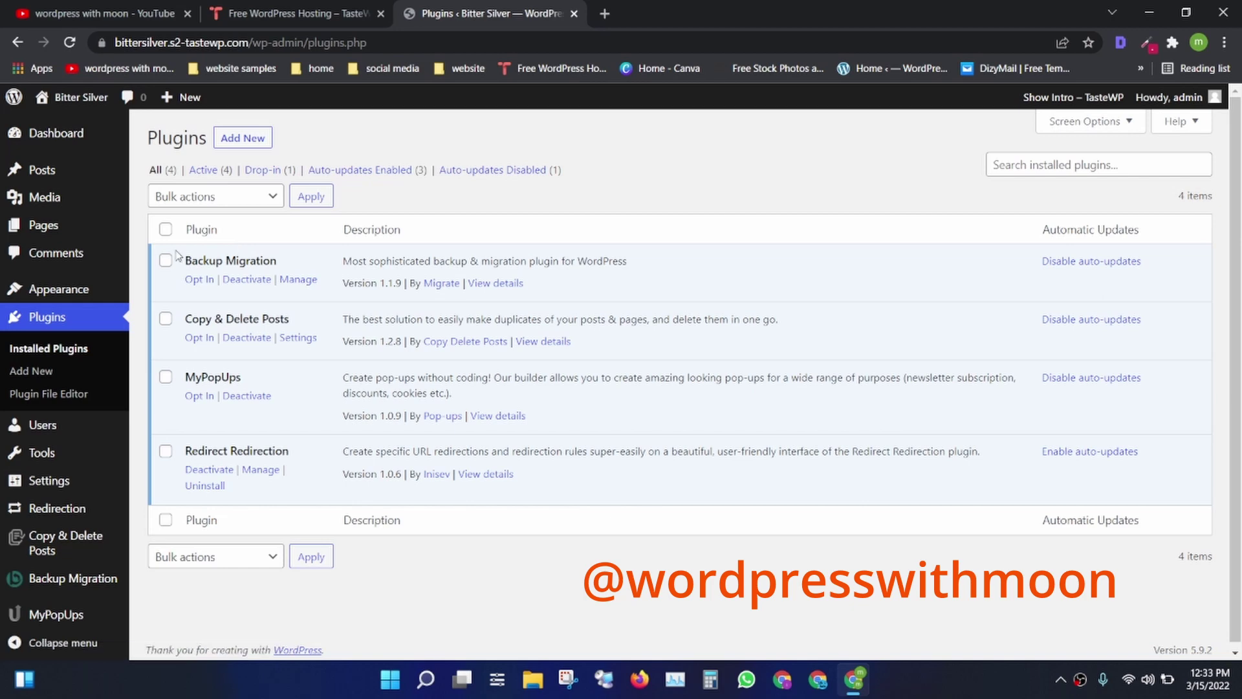
pyautogui.click(227, 205)
pyautogui.click(233, 247)
pyautogui.click(305, 197)
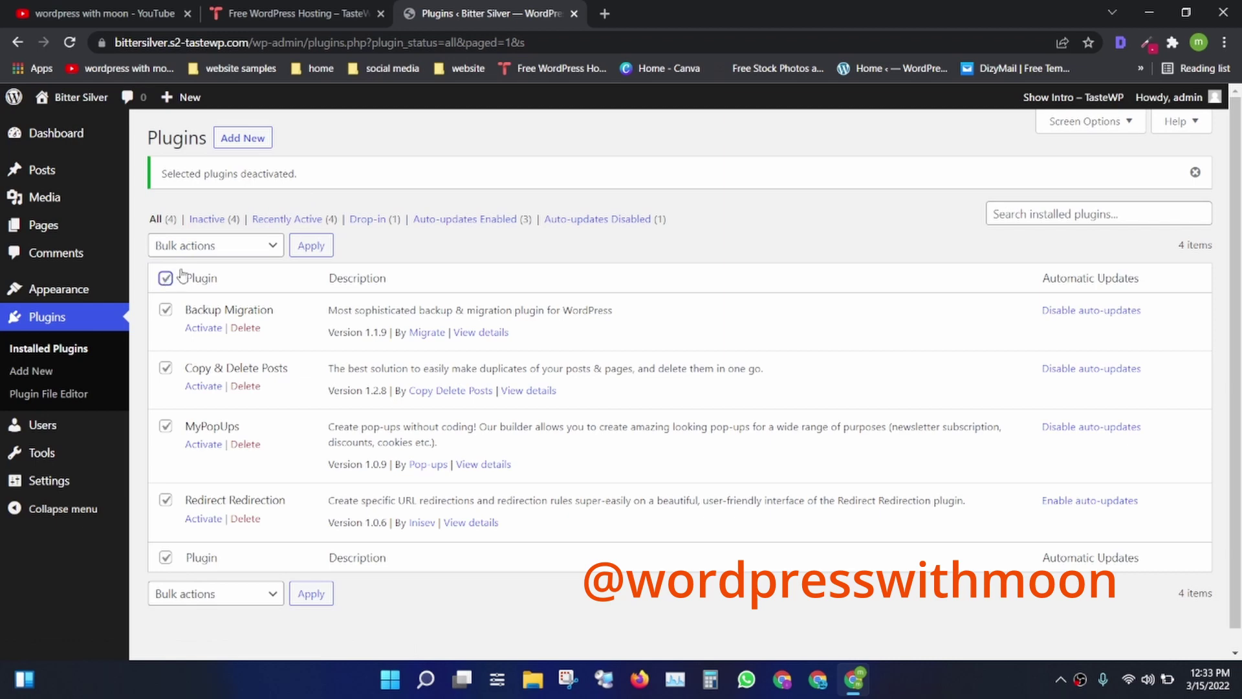
# Delete all the deactivated plugins and their data in bulk
pyautogui.click(225, 251)
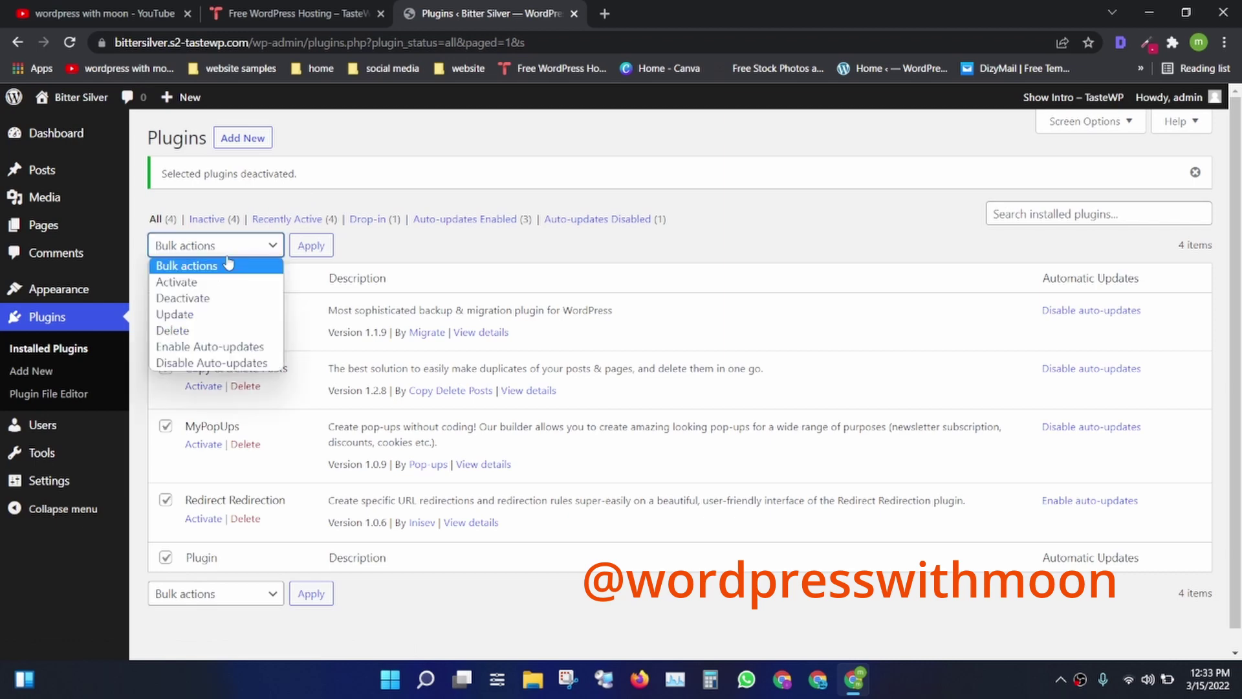
pyautogui.click(222, 331)
pyautogui.click(323, 248)
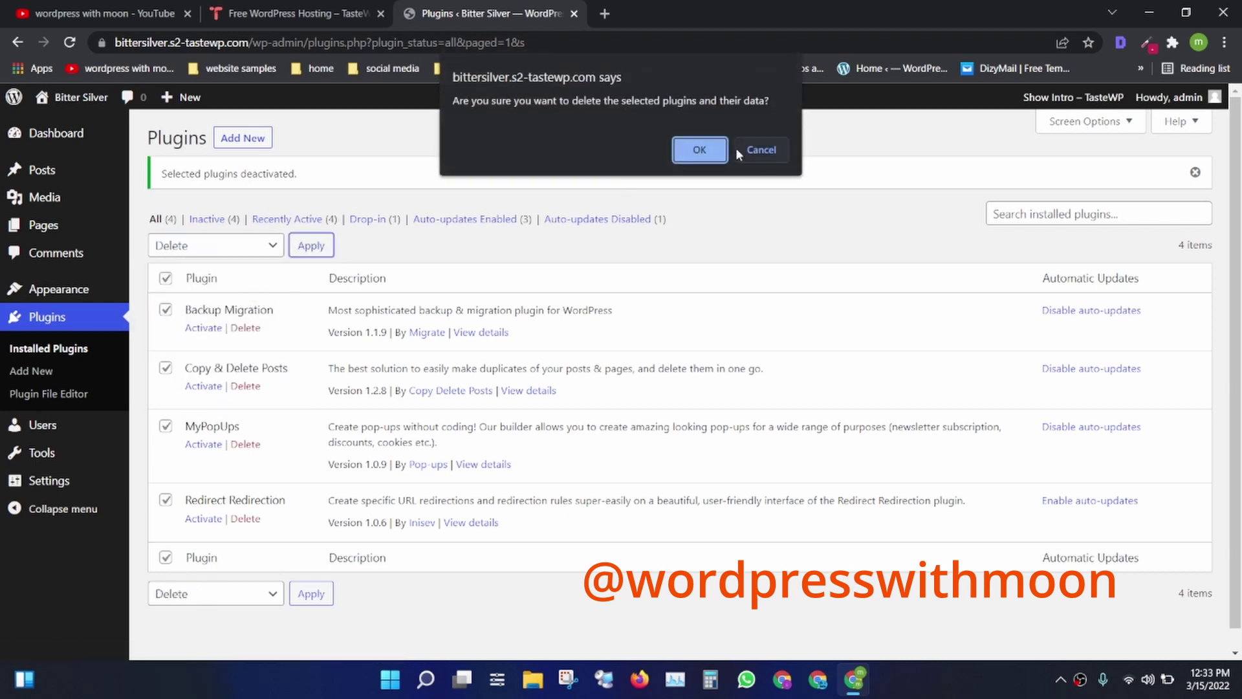
pyautogui.click(699, 150)
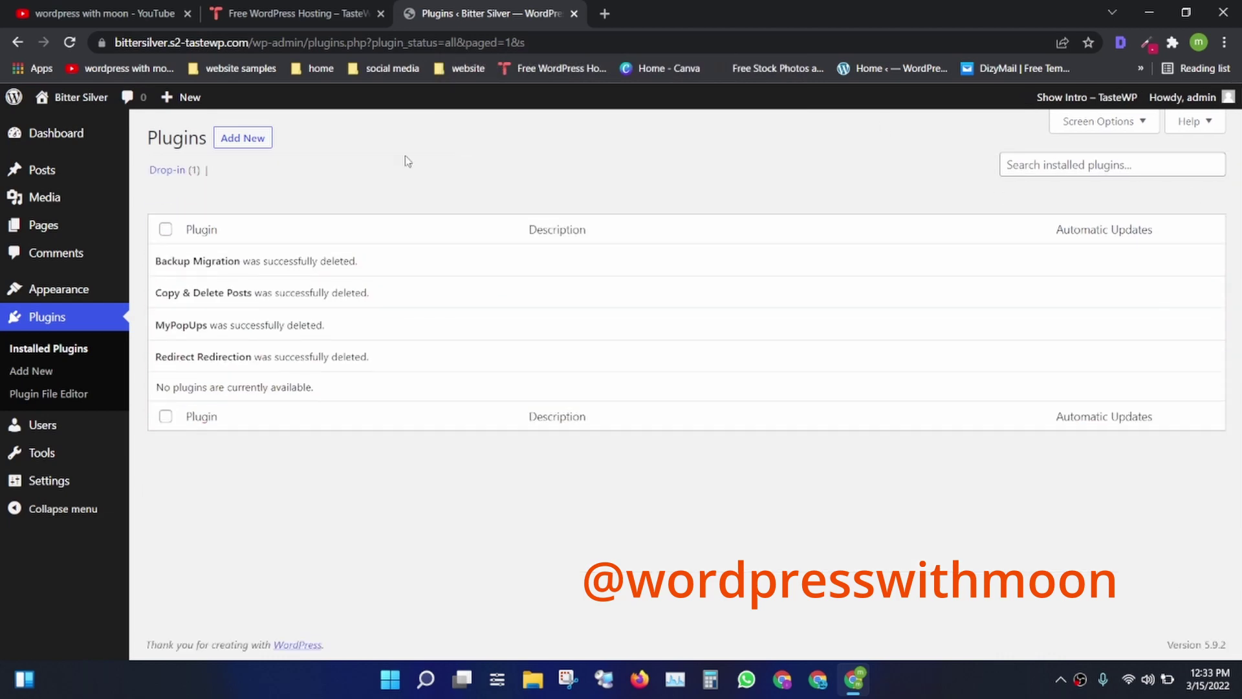
# Move the Privacy Policy and Sample Page pages to the trash and dismiss the notice
pyautogui.click(44, 225)
pyautogui.click(163, 229)
pyautogui.click(196, 196)
pyautogui.click(209, 248)
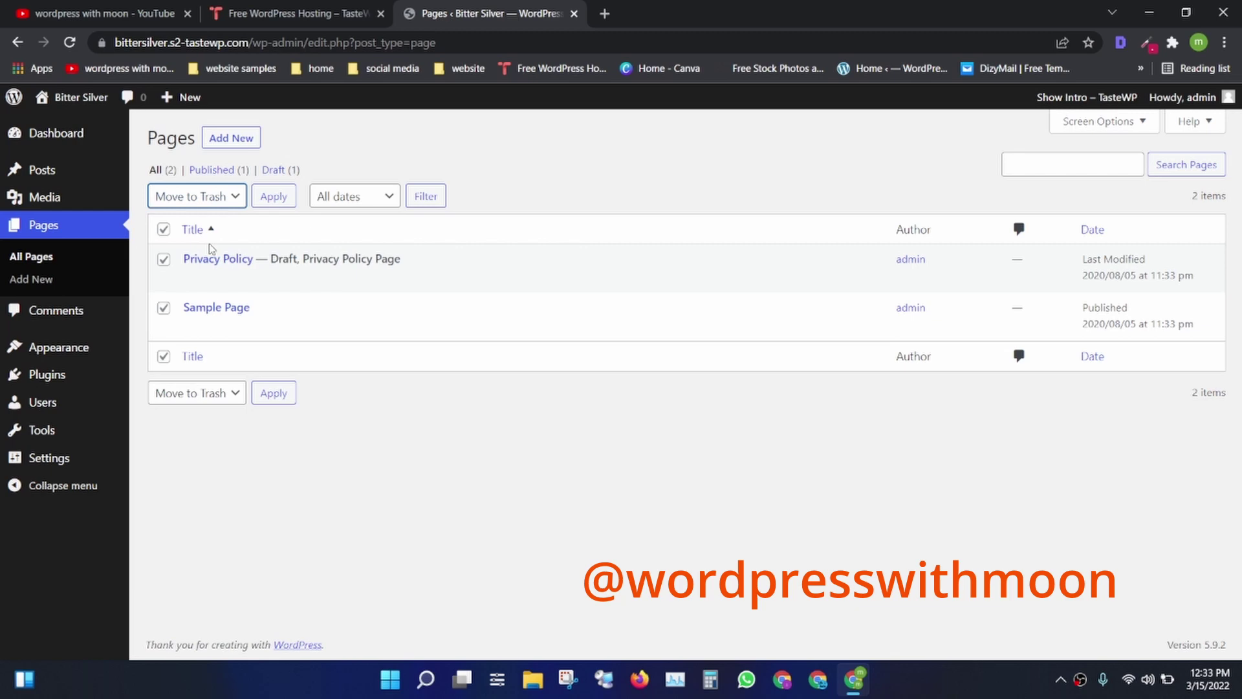
pyautogui.click(277, 200)
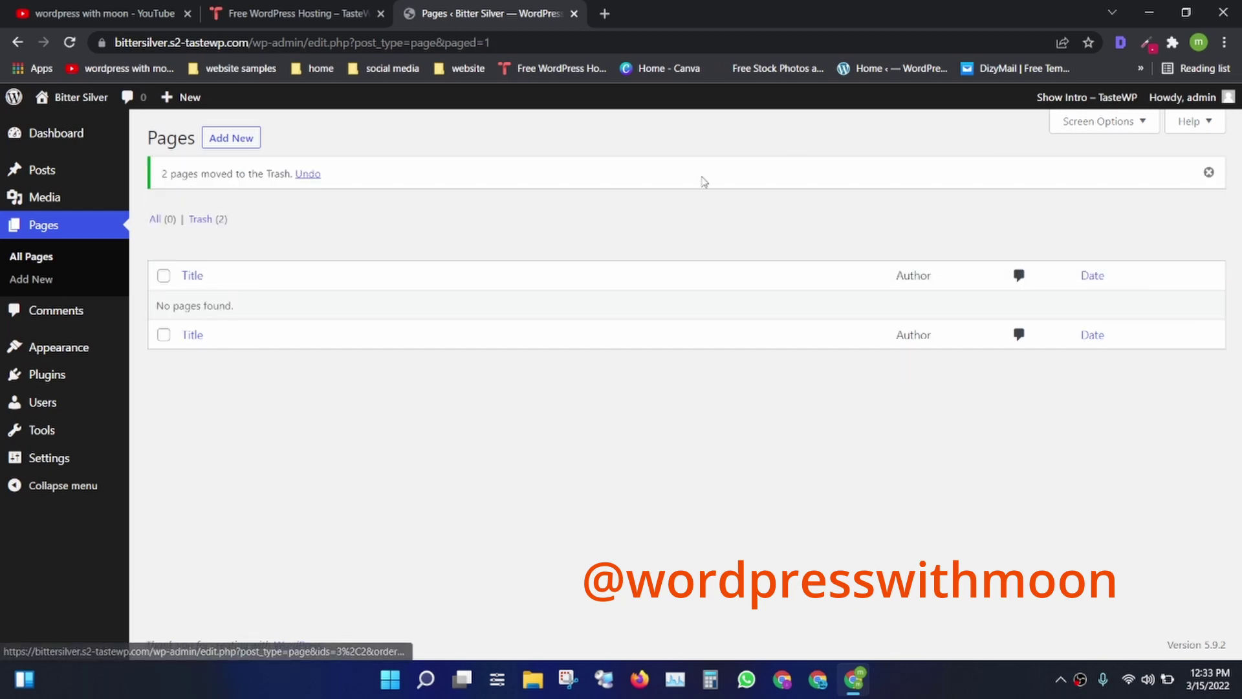
pyautogui.moveTo(1221, 132)
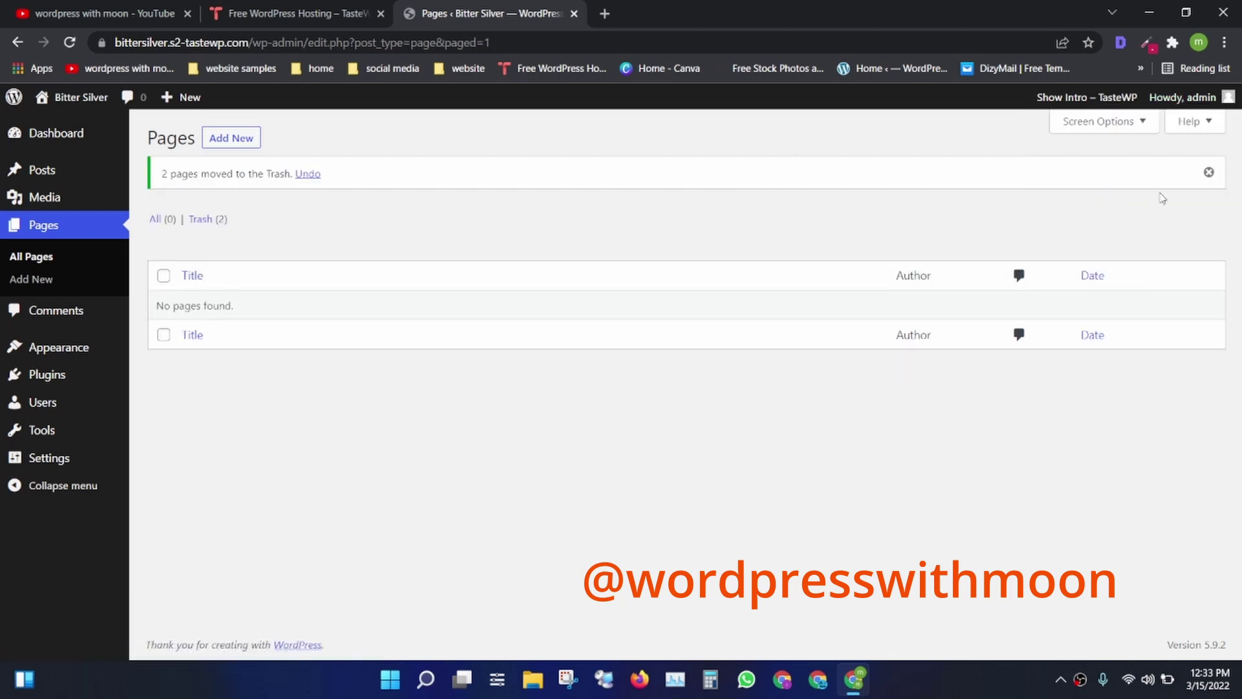
pyautogui.click(1209, 172)
# Move the "Hello world!" post to the trash with a bulk action
pyautogui.click(71, 178)
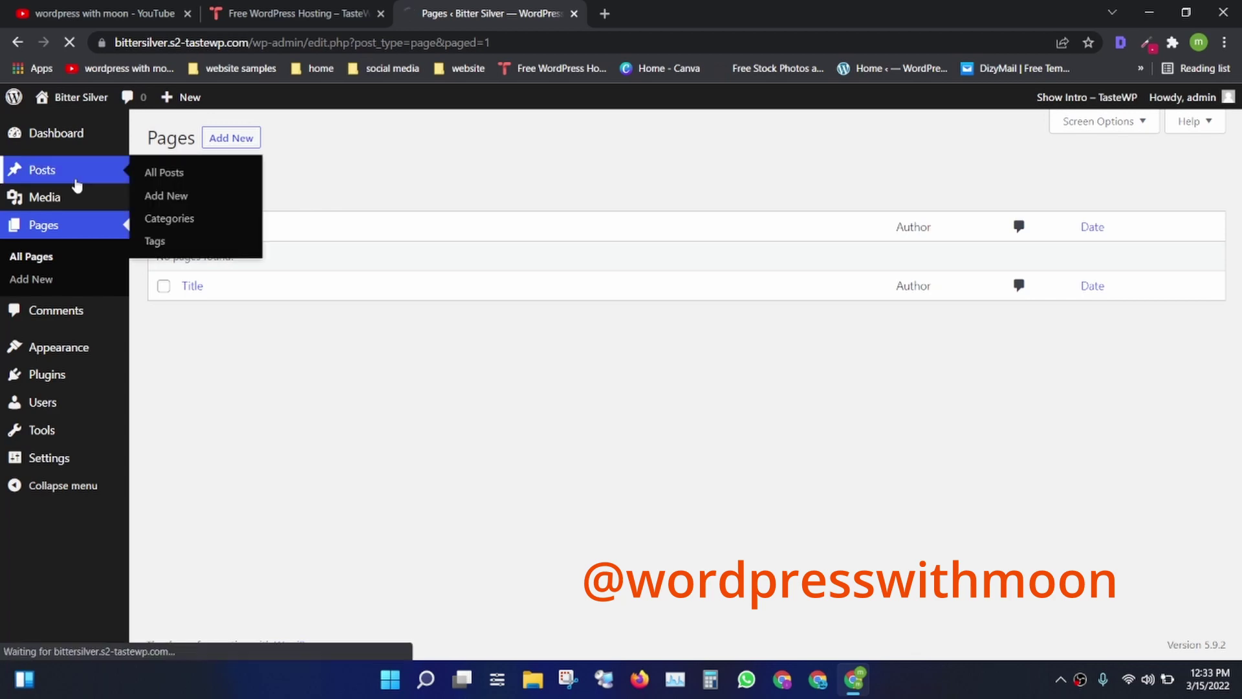
pyautogui.click(164, 229)
pyautogui.click(197, 199)
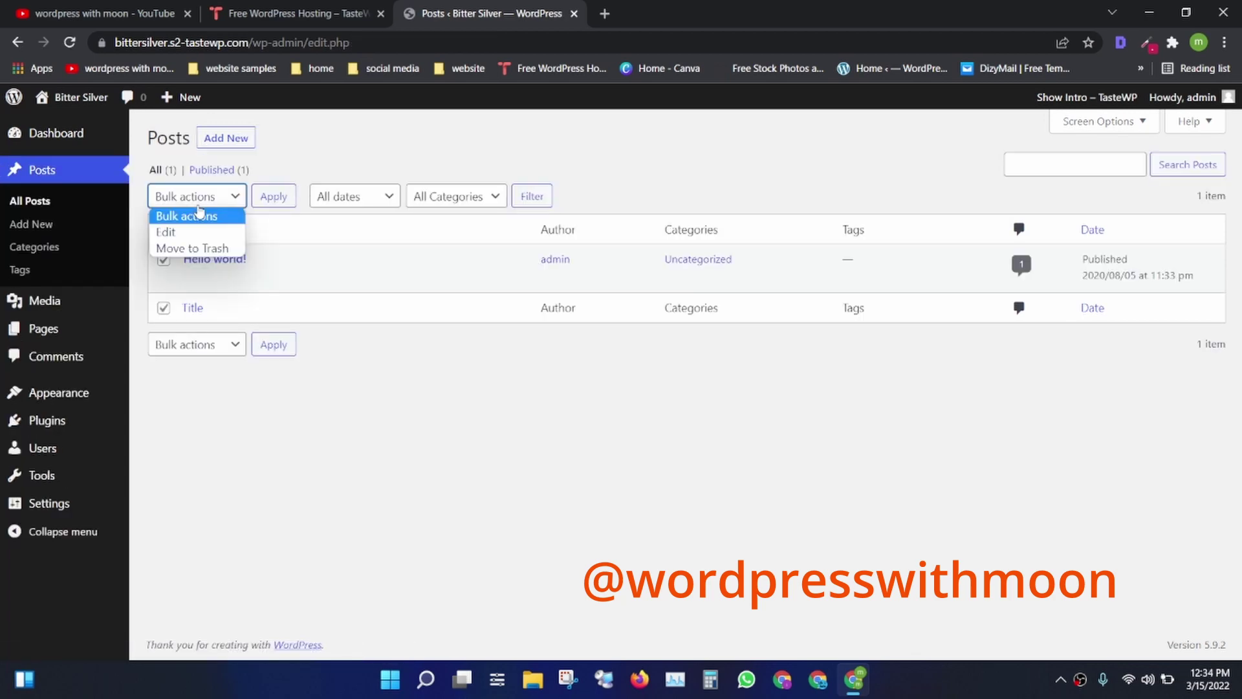
pyautogui.click(203, 249)
pyautogui.click(274, 197)
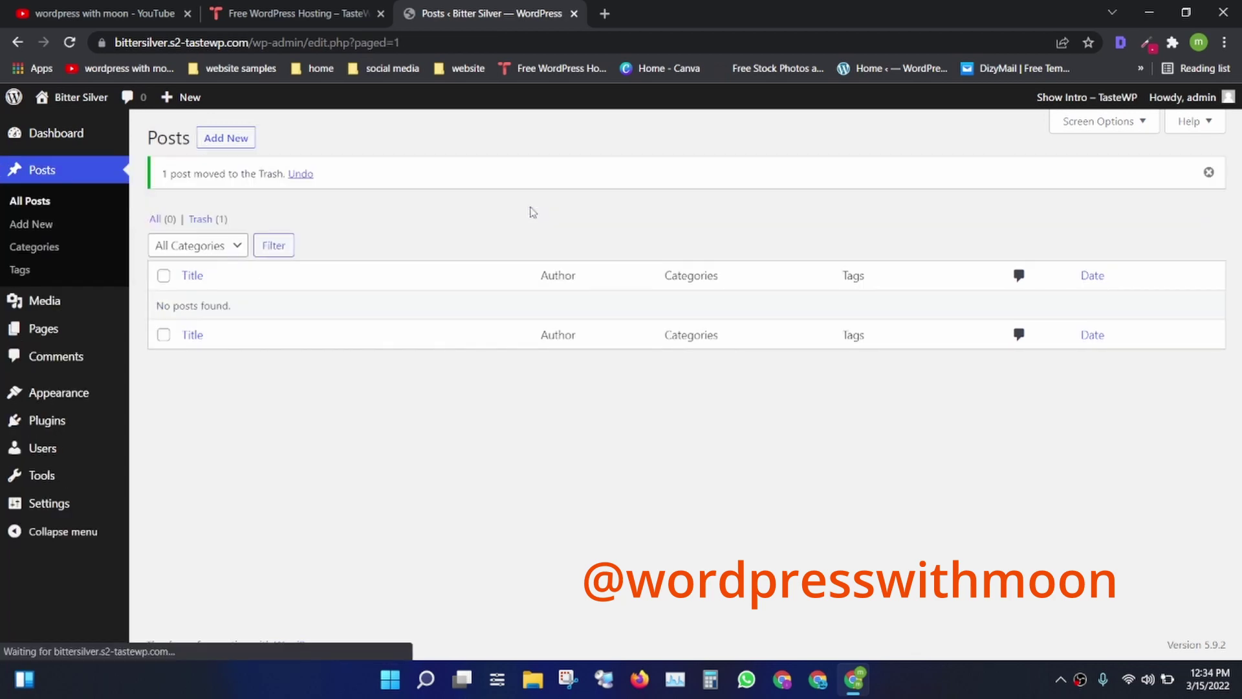
# Set the site's permalink structure to Post name and save the changes
pyautogui.click(76, 499)
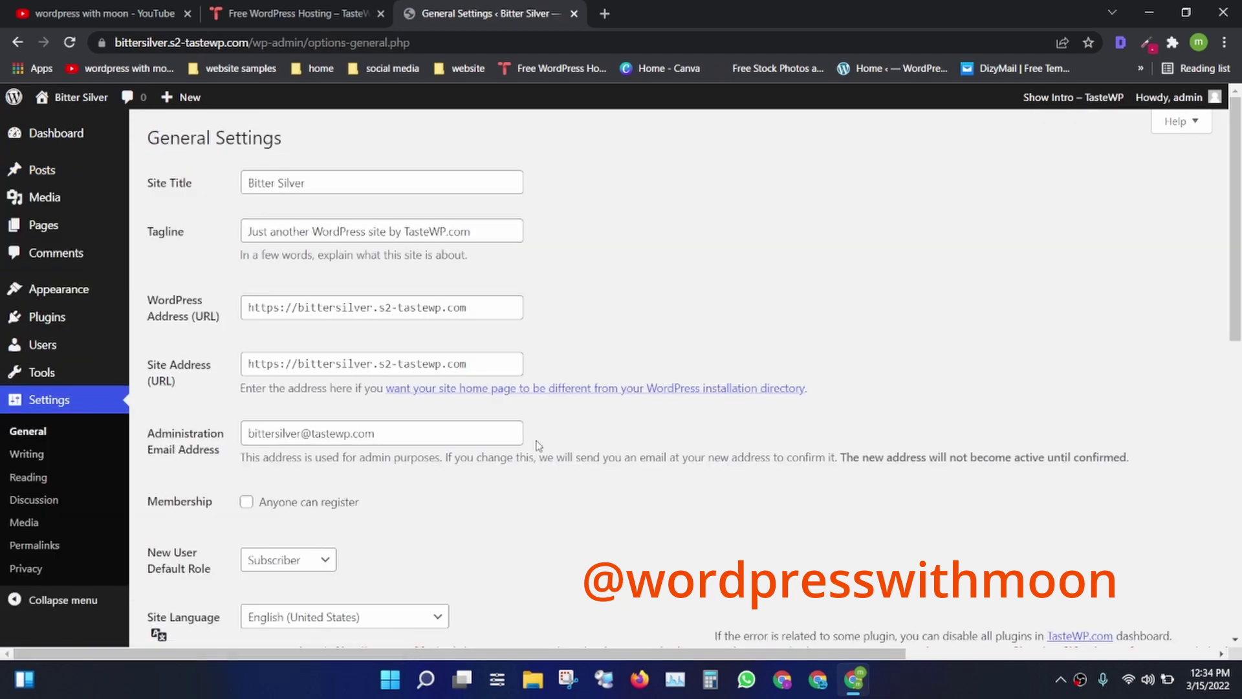
pyautogui.click(42, 542)
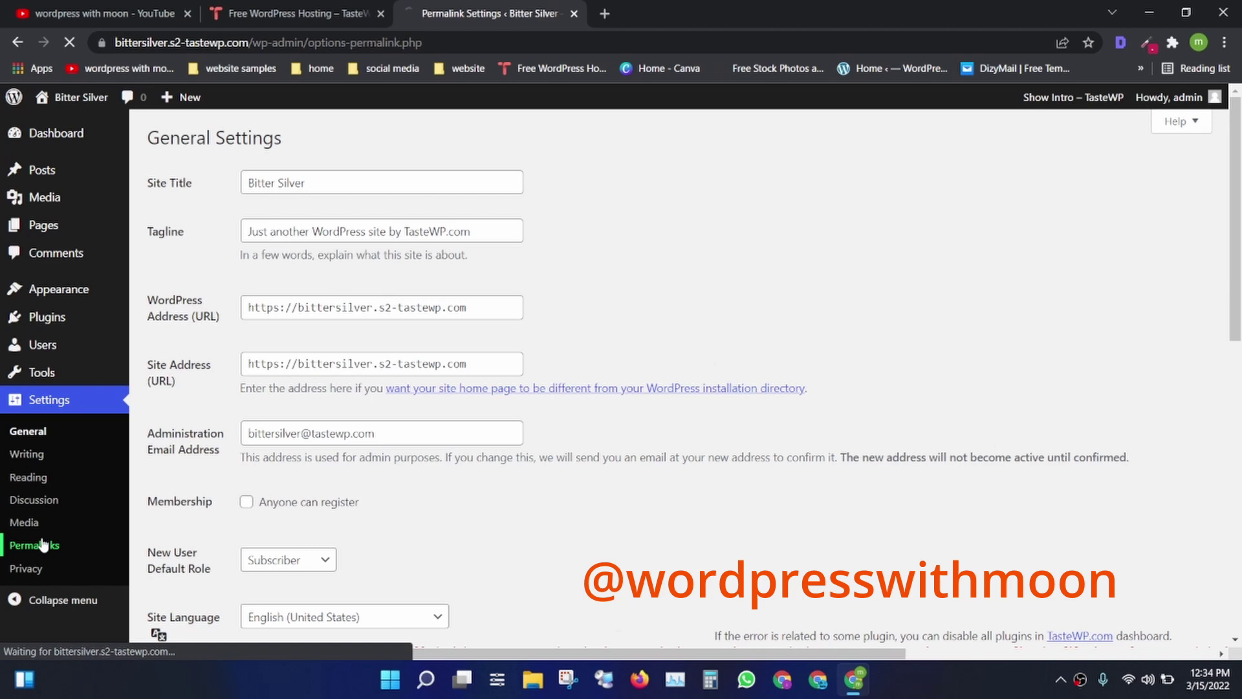
pyautogui.click(181, 455)
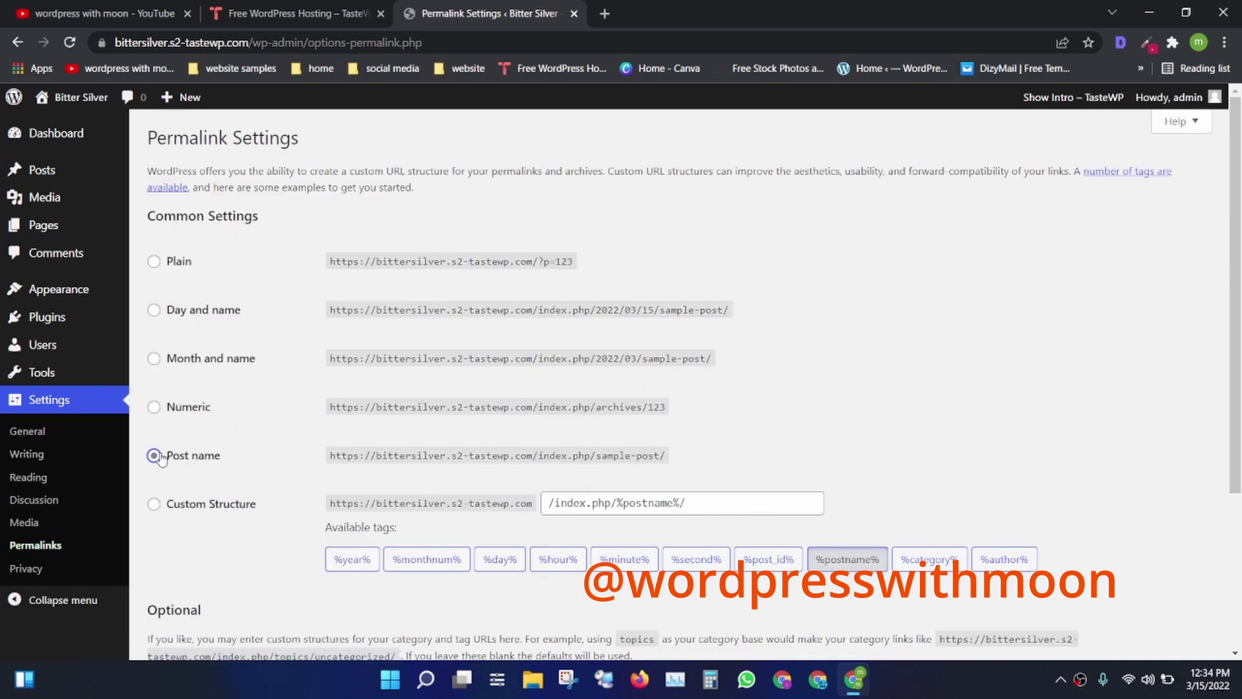
pyautogui.scroll(-4, 1195, 259)
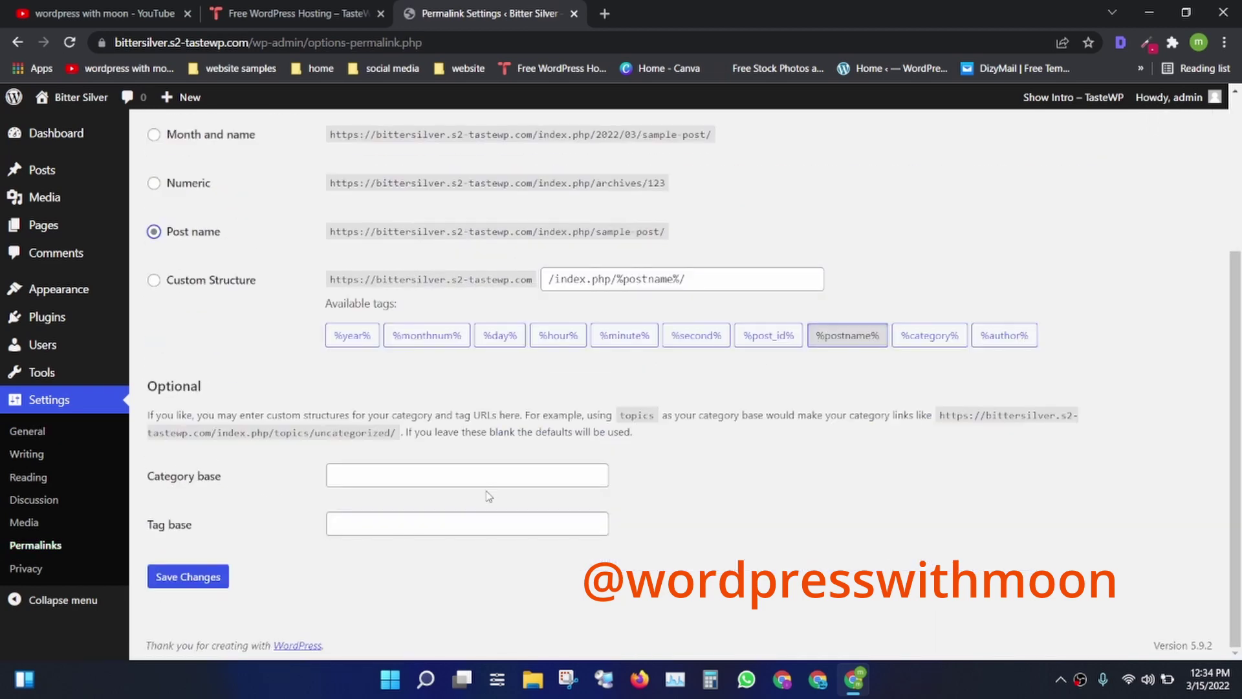
pyautogui.click(189, 581)
# Enable discouraging search engines from indexing the site in the reading settings and save
pyautogui.click(29, 477)
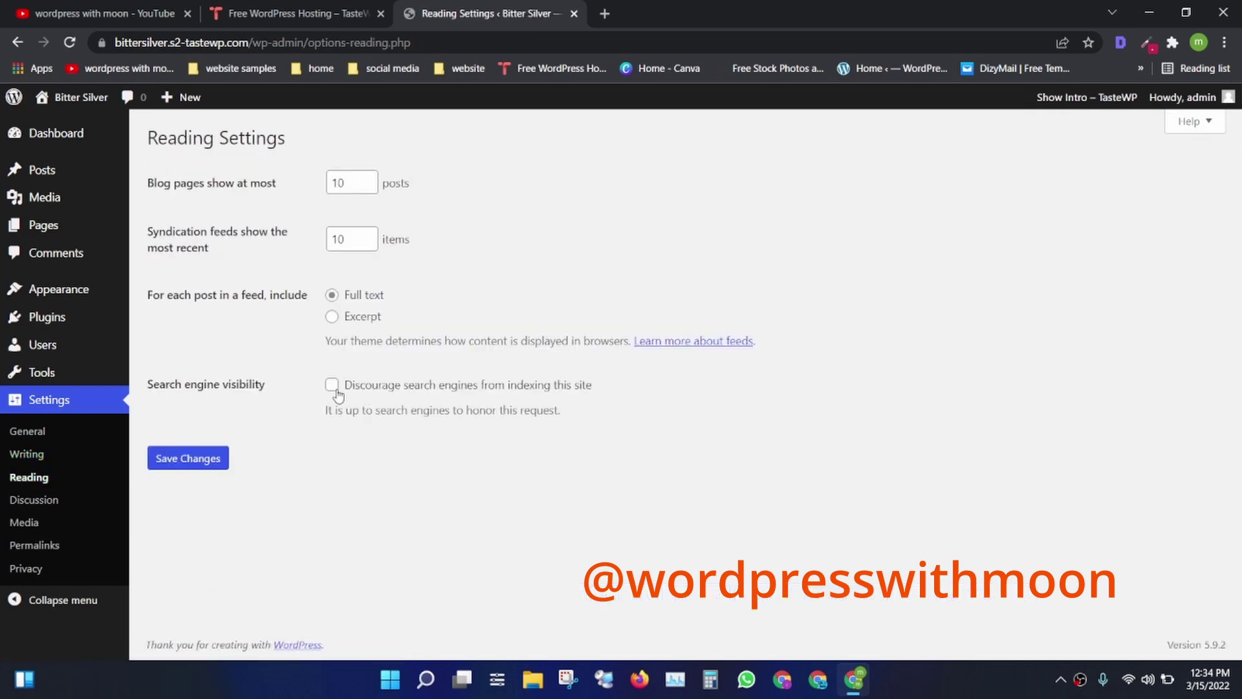
pyautogui.moveTo(491, 377); pyautogui.dragTo(605, 416)
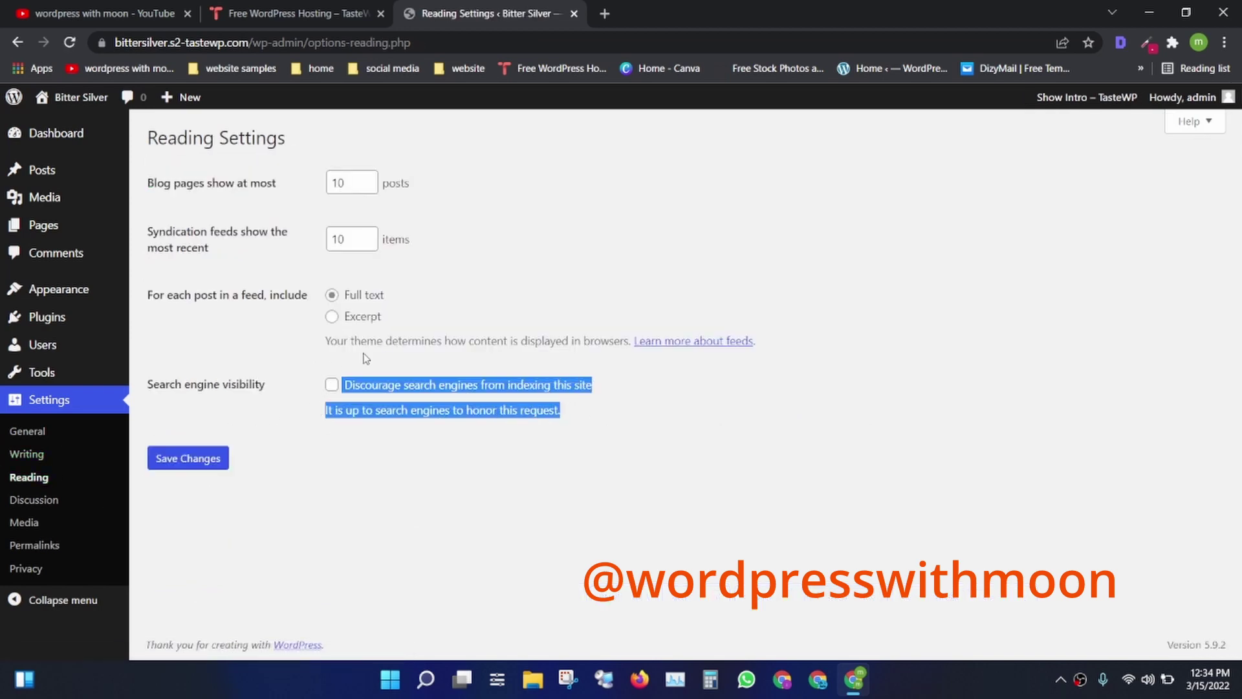
pyautogui.click(176, 458)
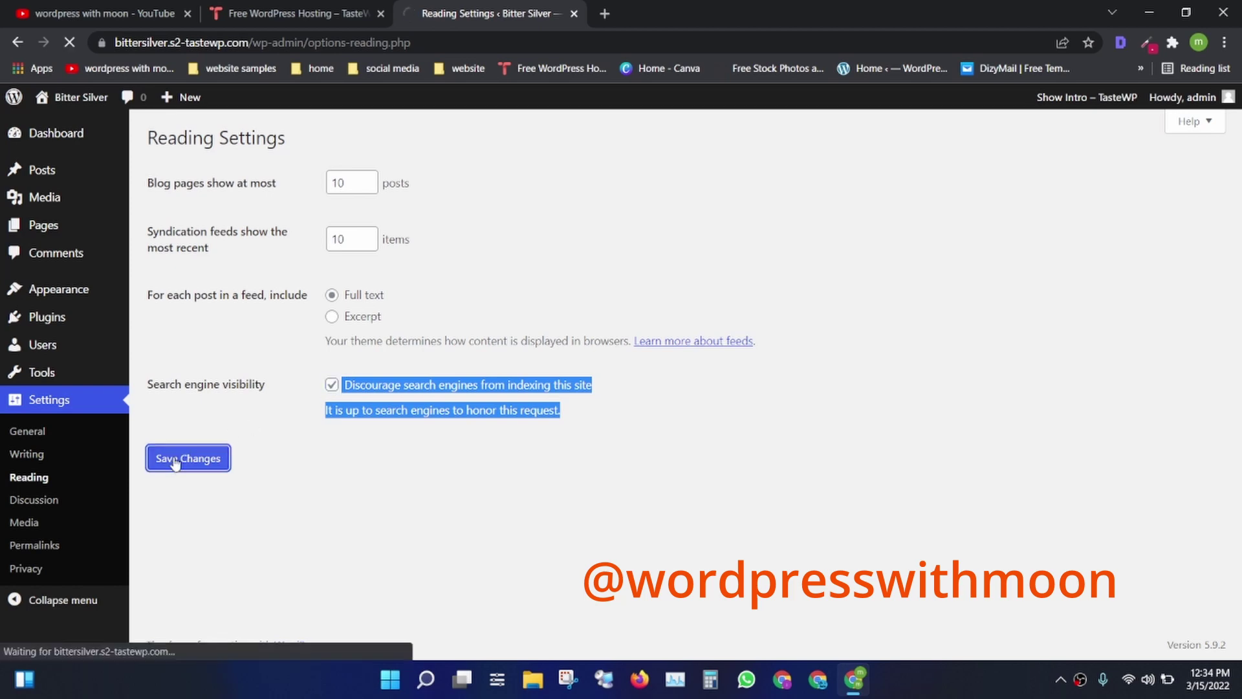
# Install the Astra theme from the popular themes and activate it
pyautogui.click(79, 226)
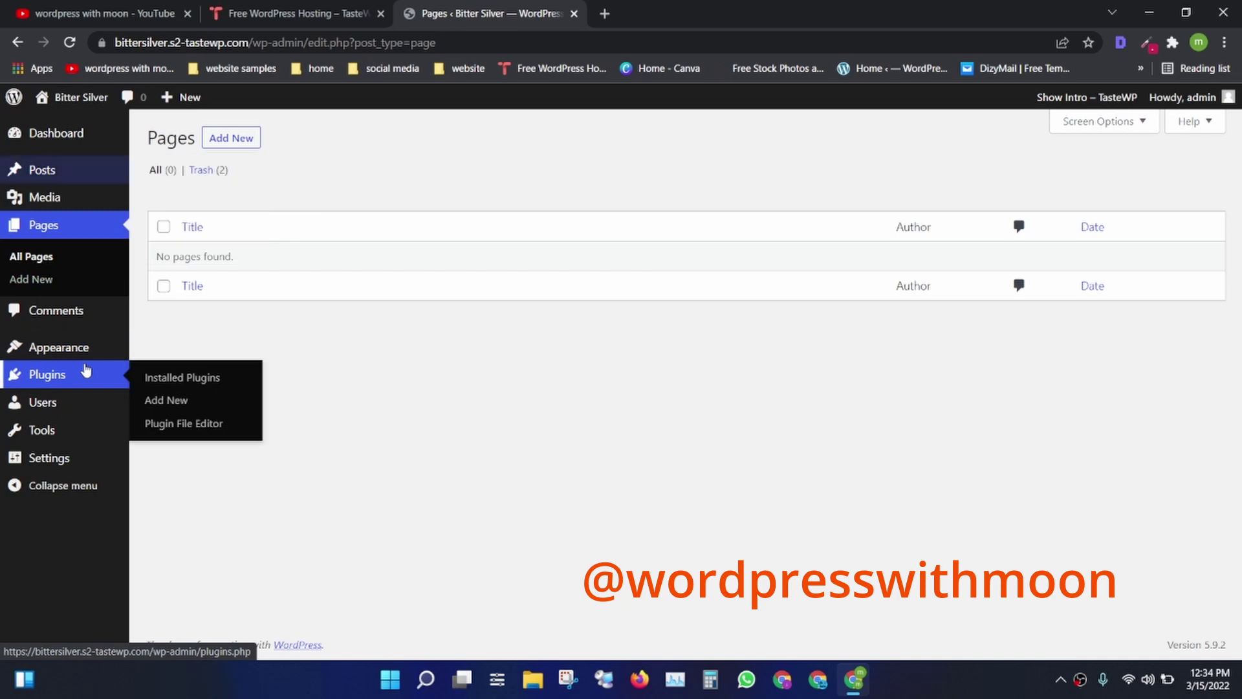
pyautogui.click(69, 350)
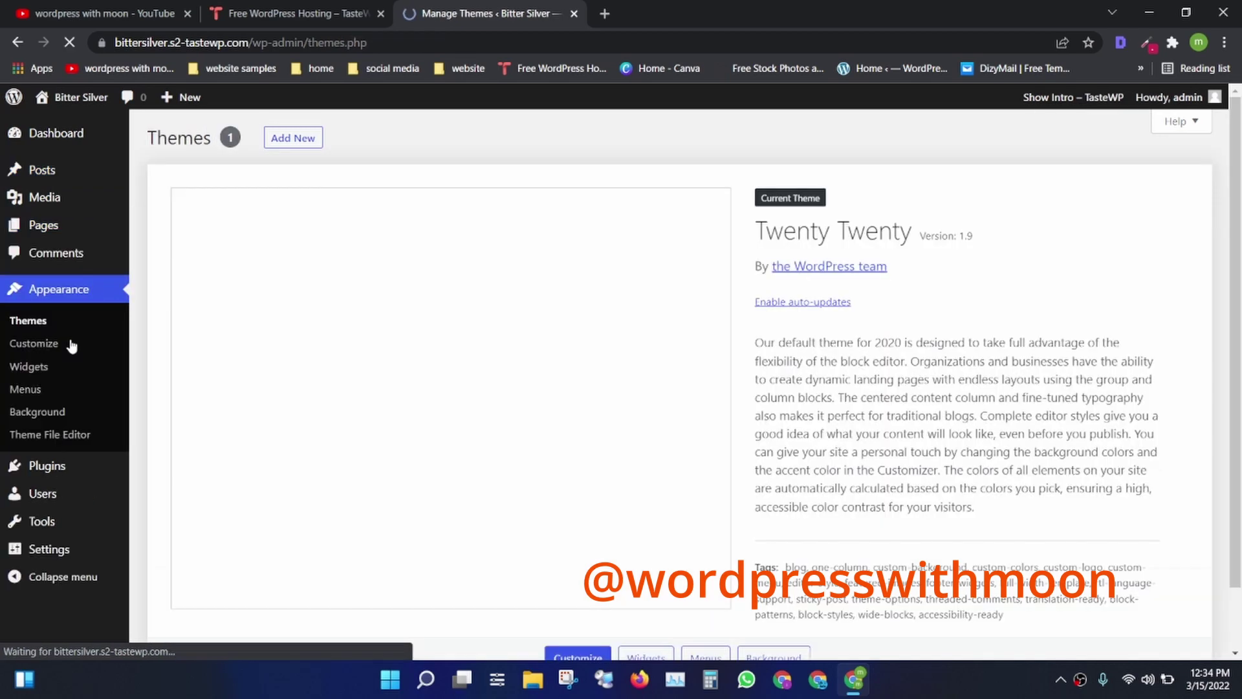
pyautogui.scroll(-2, 388, 167)
pyautogui.scroll(1, 317, 134)
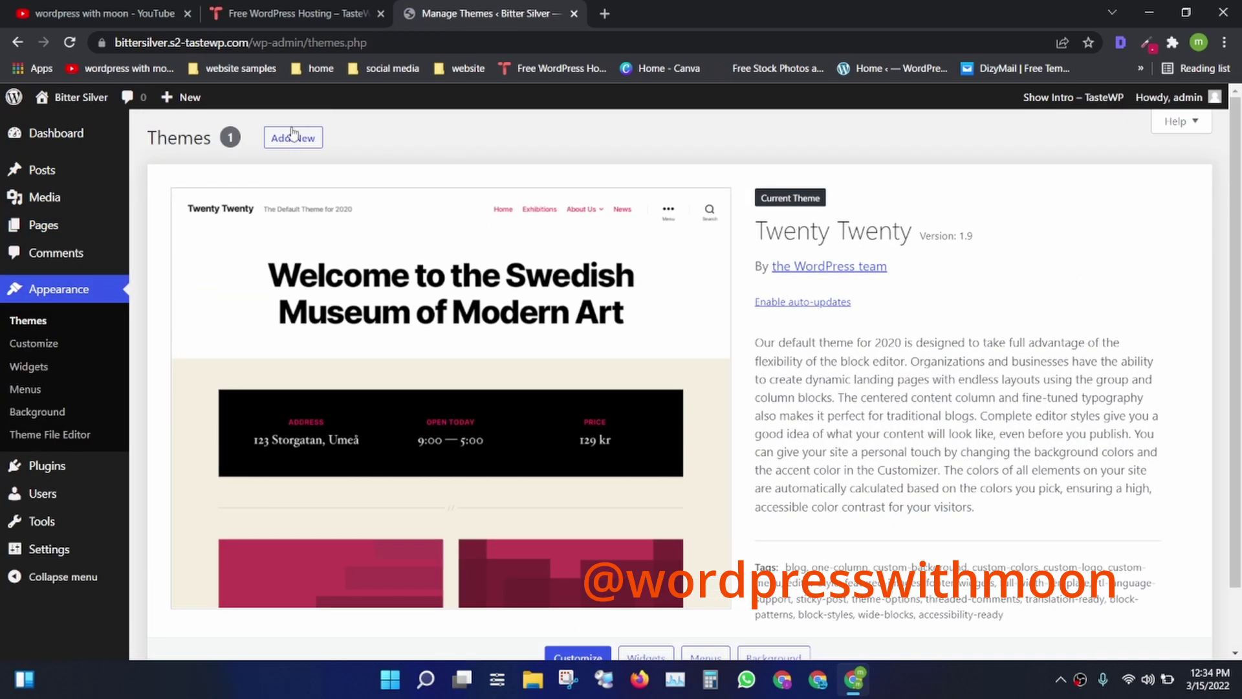
pyautogui.click(274, 138)
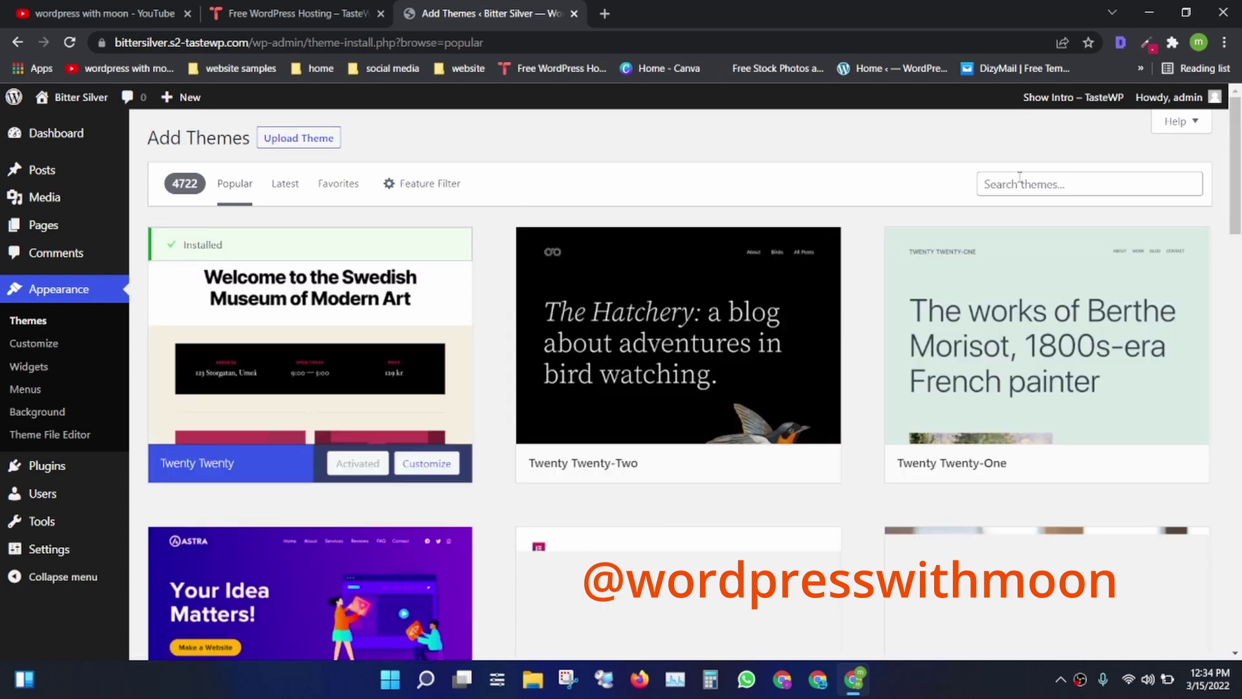
pyautogui.scroll(-4, 149, 521)
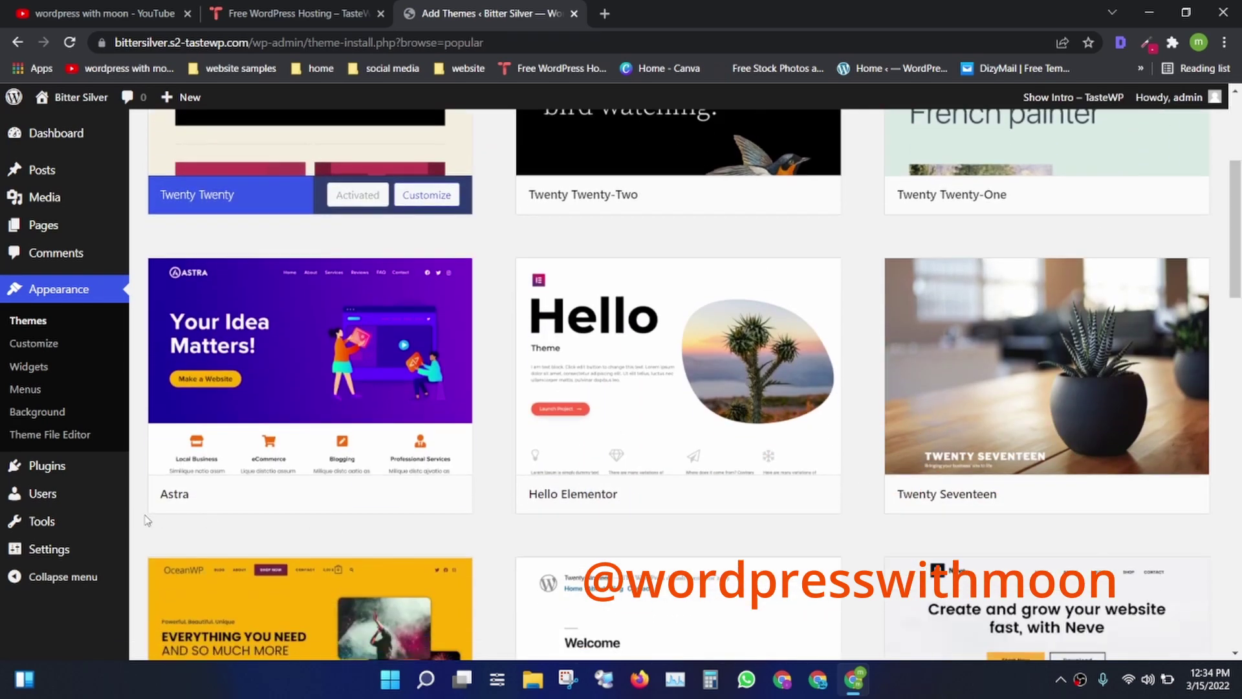
pyautogui.click(374, 498)
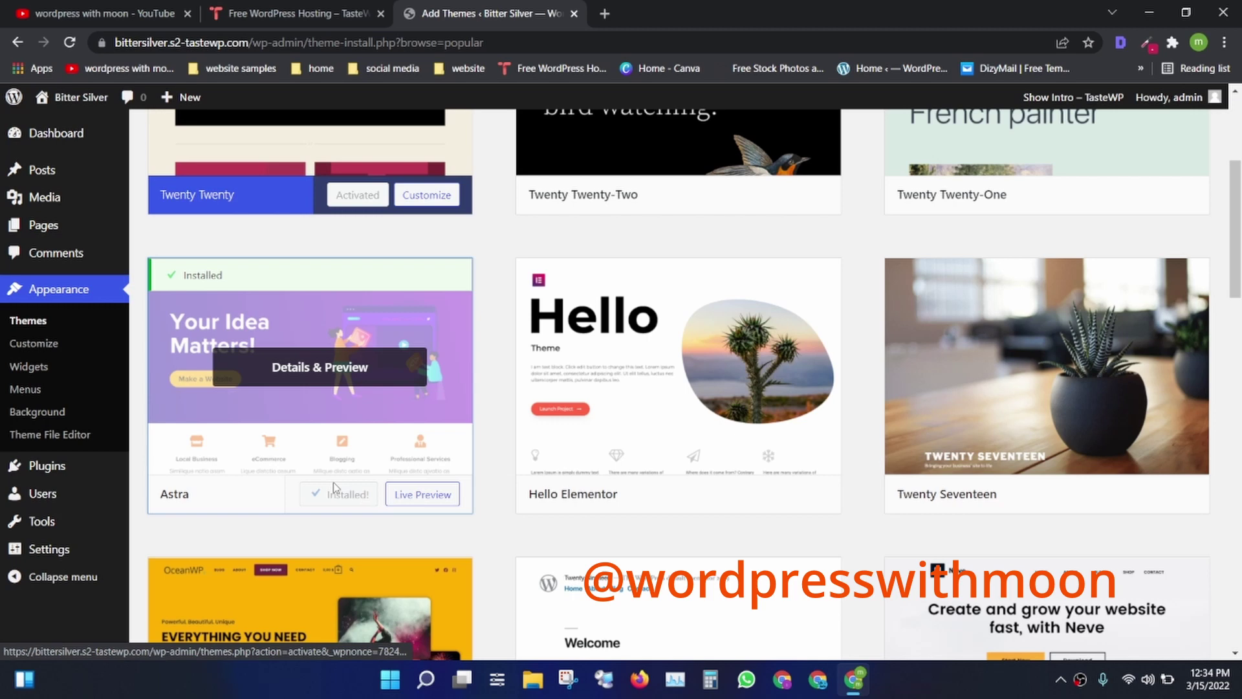
pyautogui.click(359, 497)
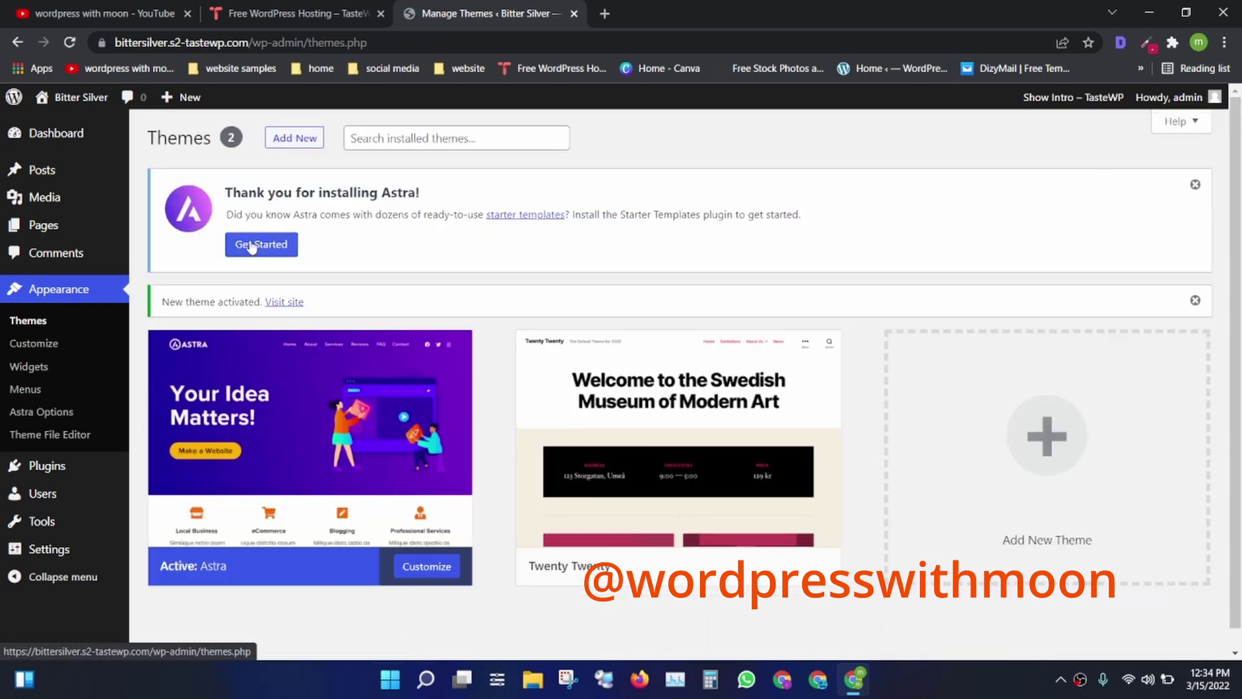
# Open the Astra Options page of the active theme
pyautogui.moveTo(233, 192); pyautogui.dragTo(346, 248)
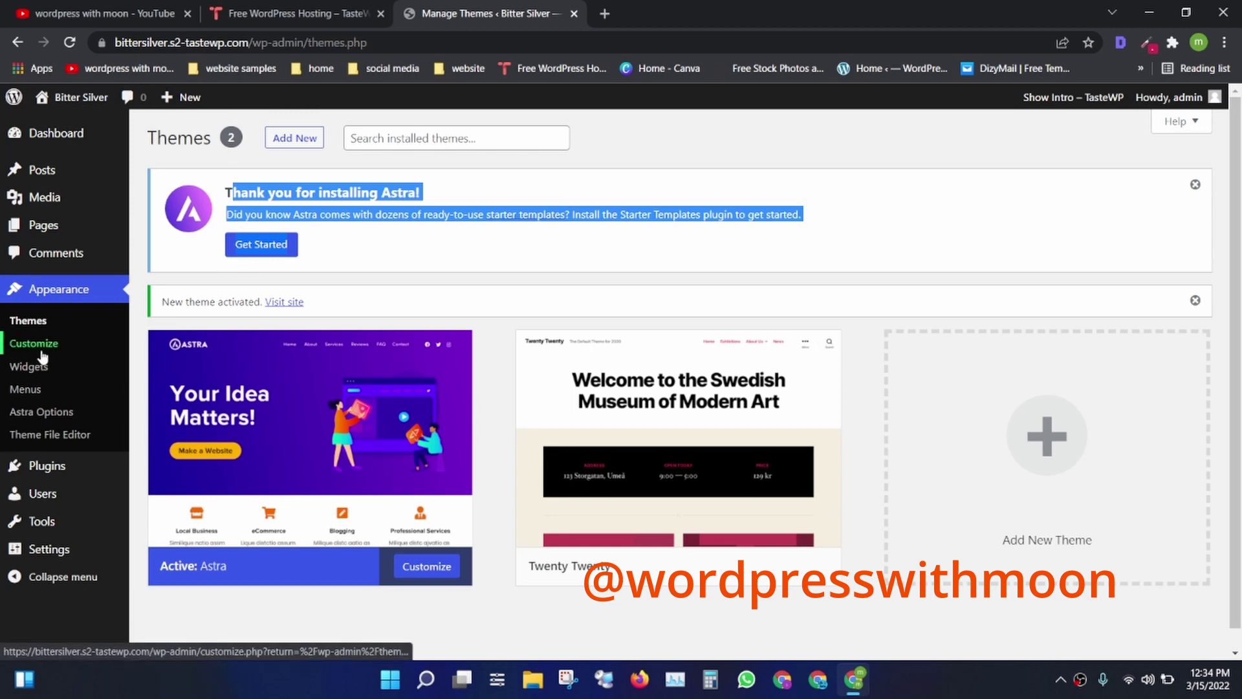
pyautogui.click(43, 412)
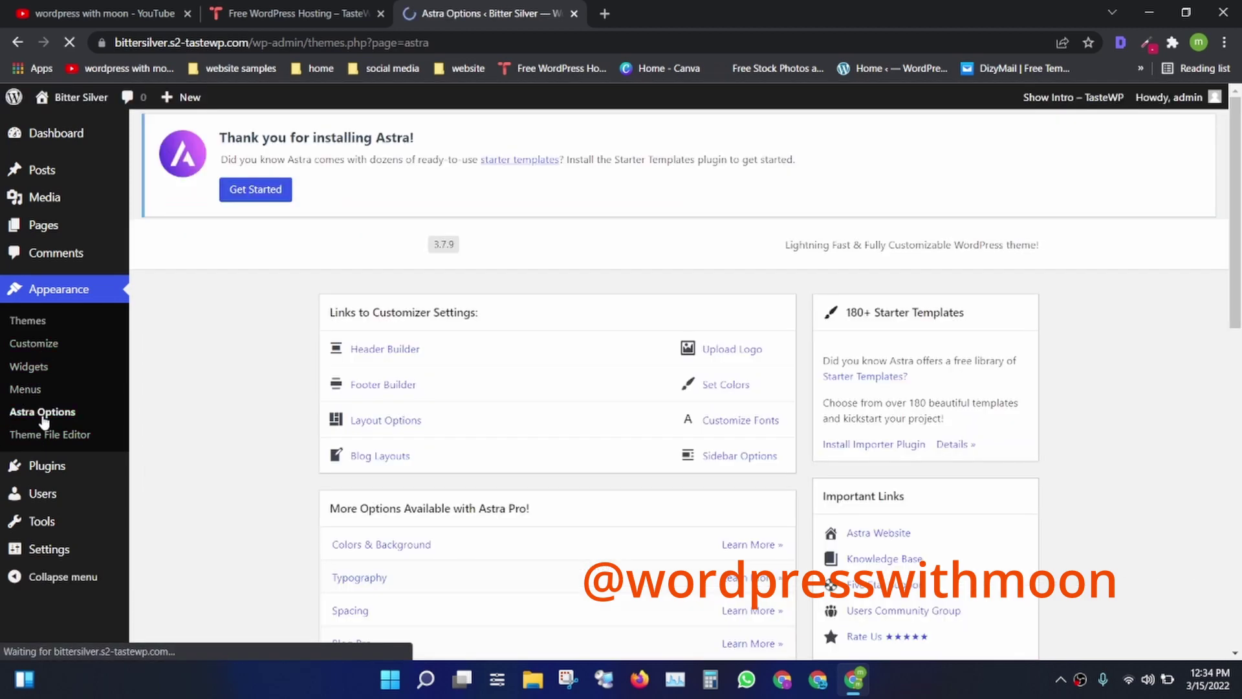
# Install the Starter Templates importer plugin for Astra and bring up its getting-started page
pyautogui.click(874, 503)
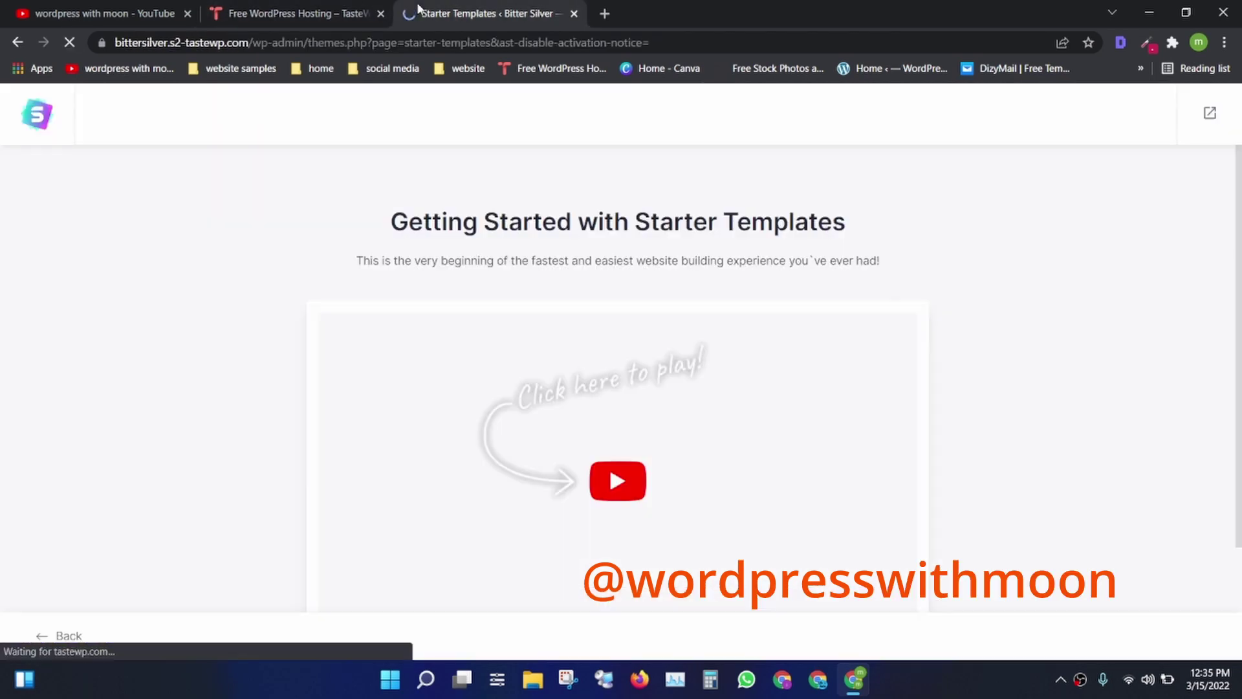
pyautogui.click(349, 11)
pyautogui.click(499, 8)
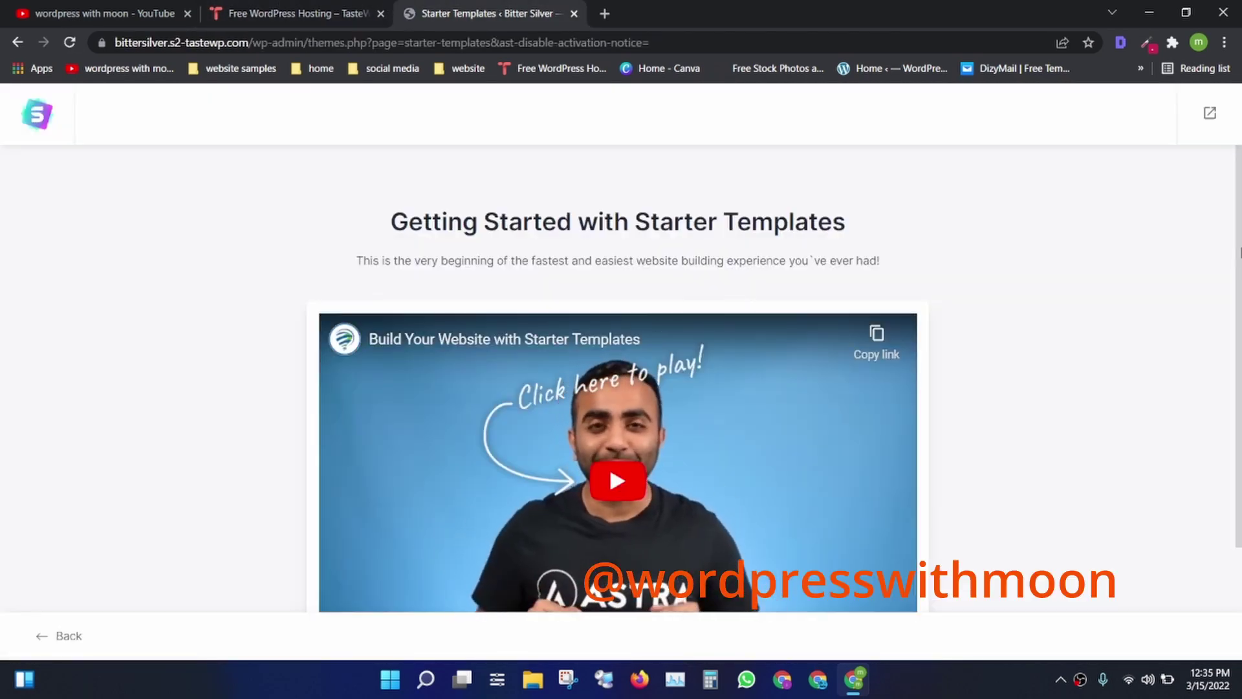
# Start building the website with Starter Templates and choose Elementor as the page builder
pyautogui.scroll(-2, 647, 453)
pyautogui.click(625, 593)
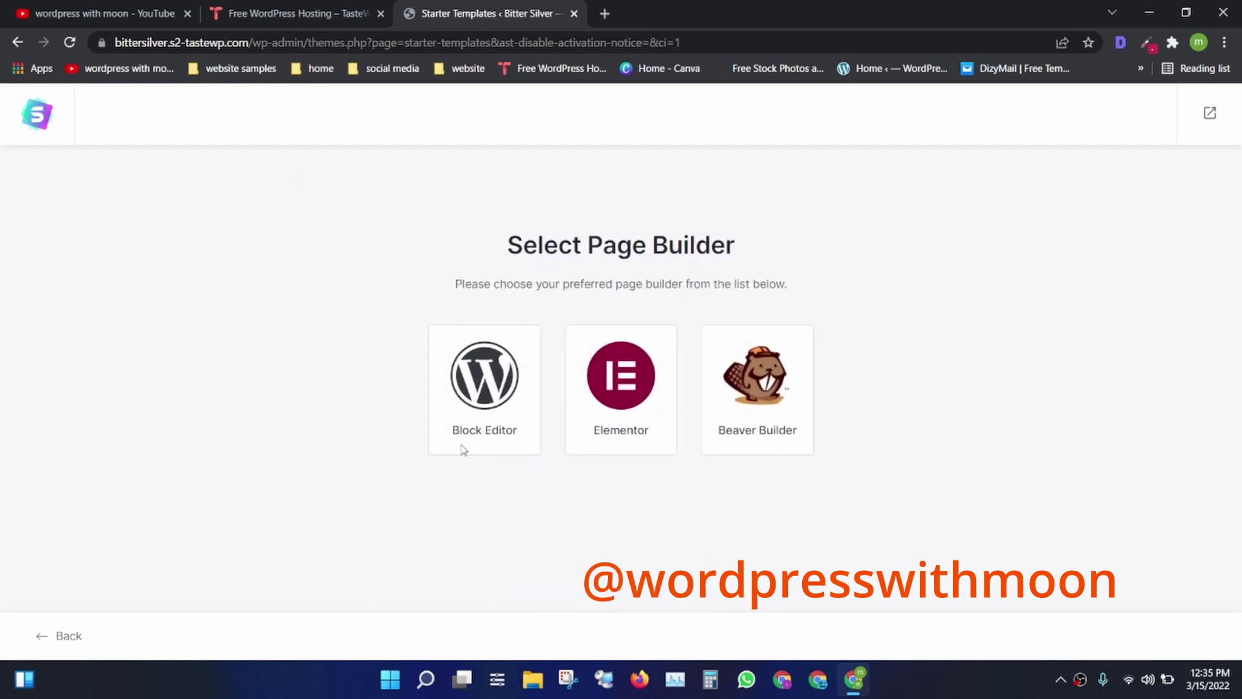
pyautogui.click(613, 383)
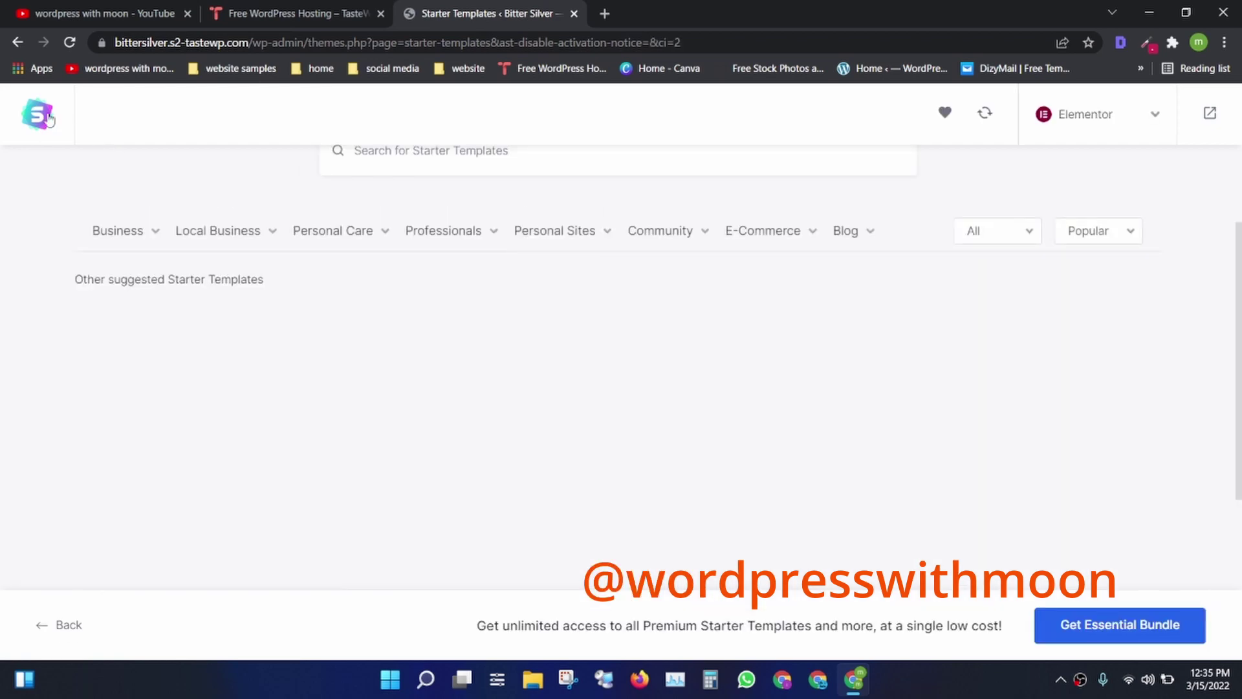
pyautogui.click(49, 117)
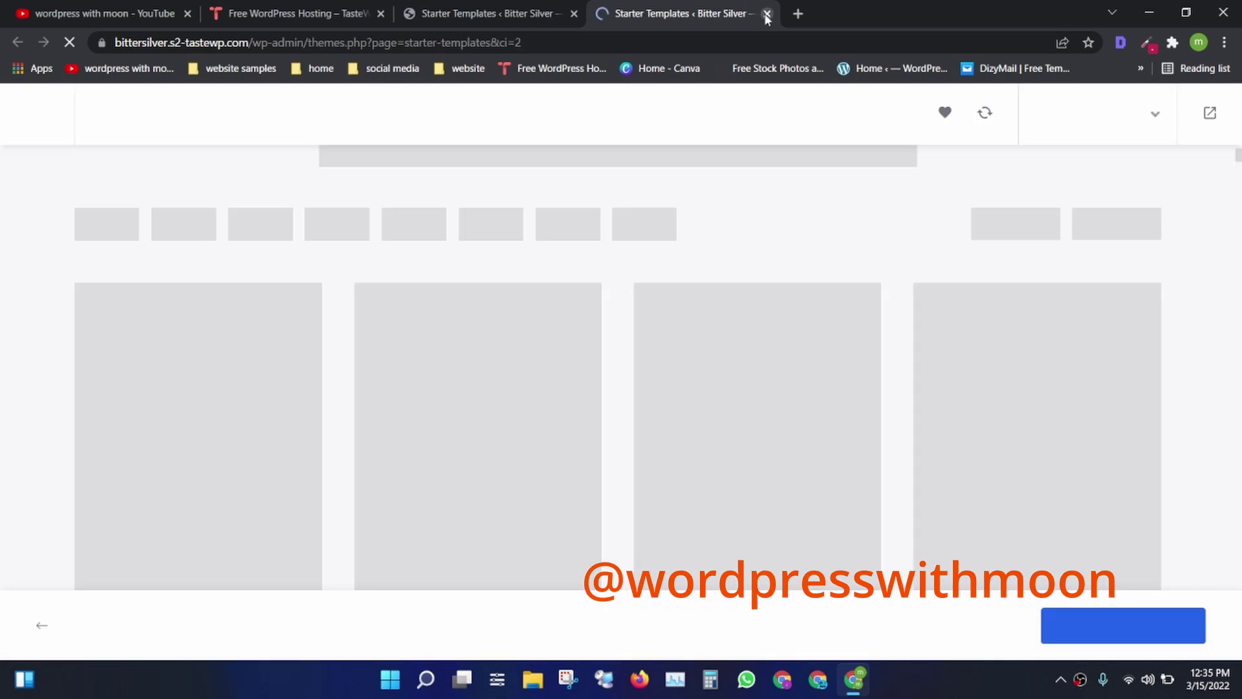
pyautogui.click(767, 14)
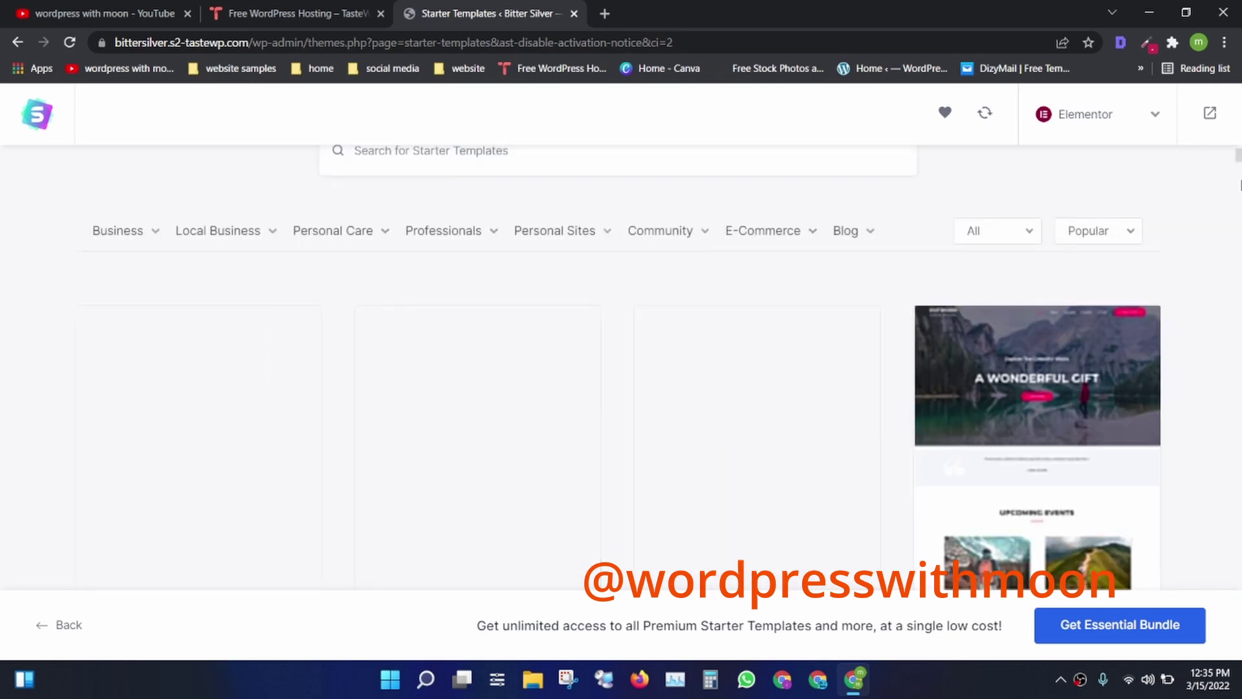
pyautogui.moveTo(1241, 180); pyautogui.dragTo(1241, 148)
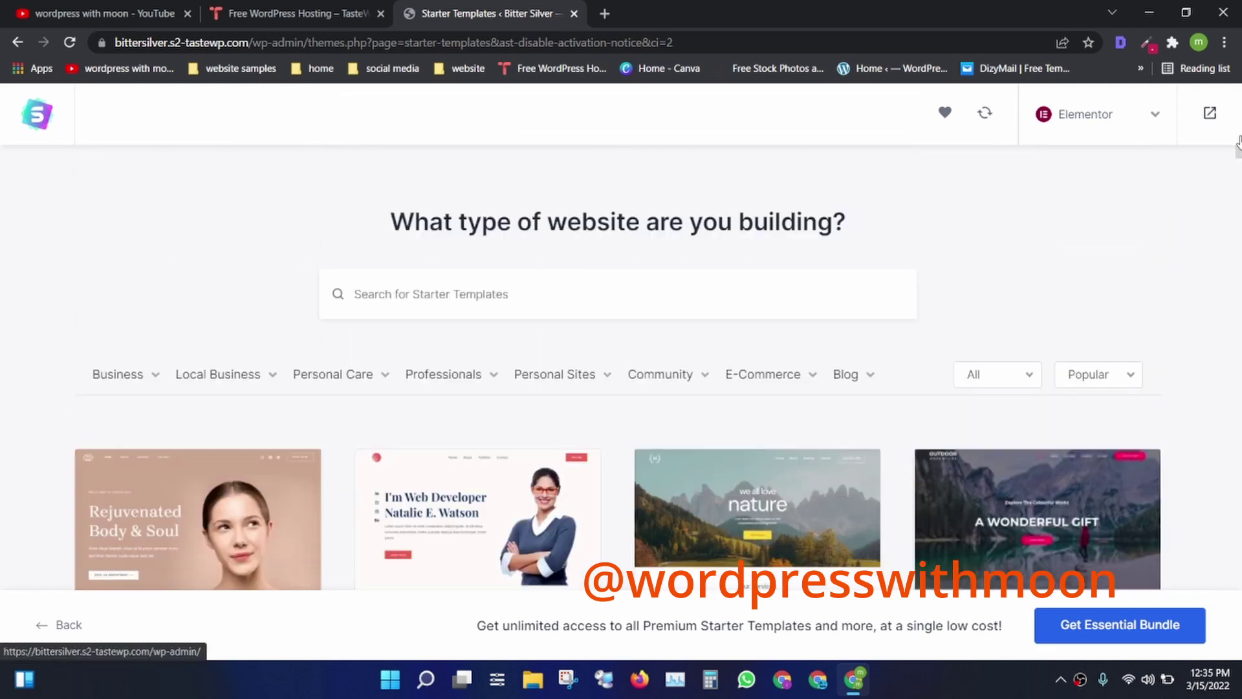
# Search the starter templates for Real Estate and select the free Real Estate template without uploading a logo
pyautogui.moveTo(321, 383)
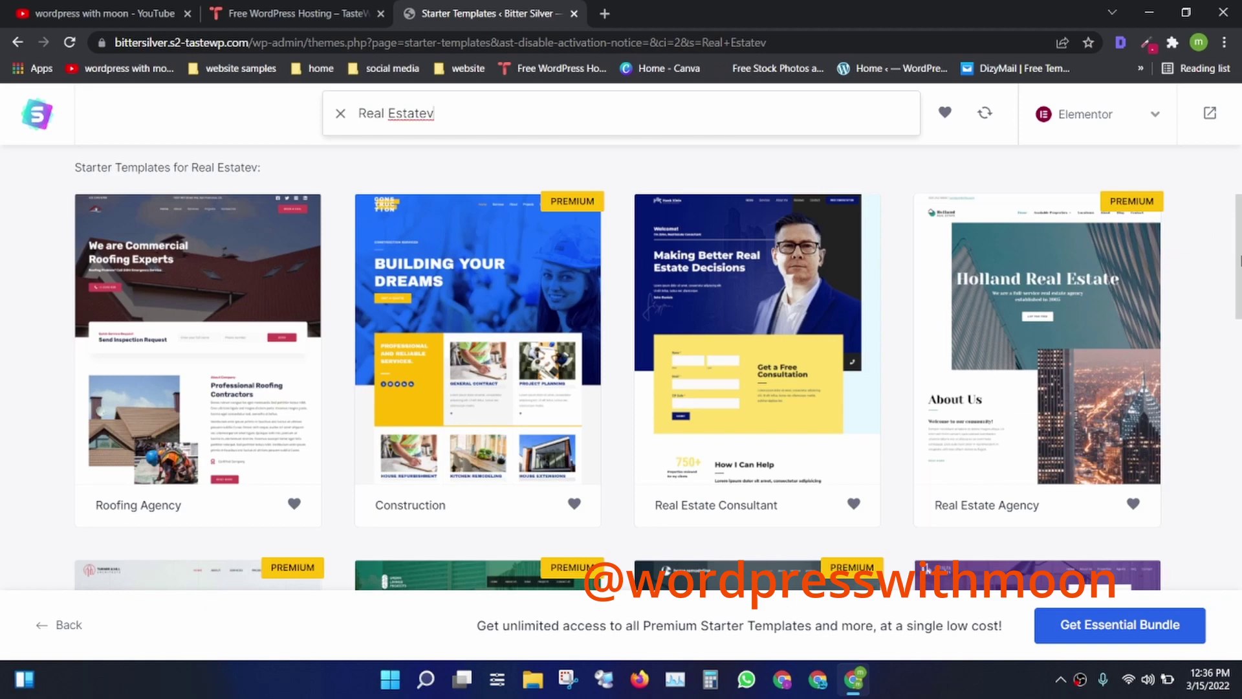
pyautogui.scroll(3, 1207, 230)
pyautogui.moveTo(1241, 230); pyautogui.dragTo(1241, 244)
pyautogui.press('BackSpace')
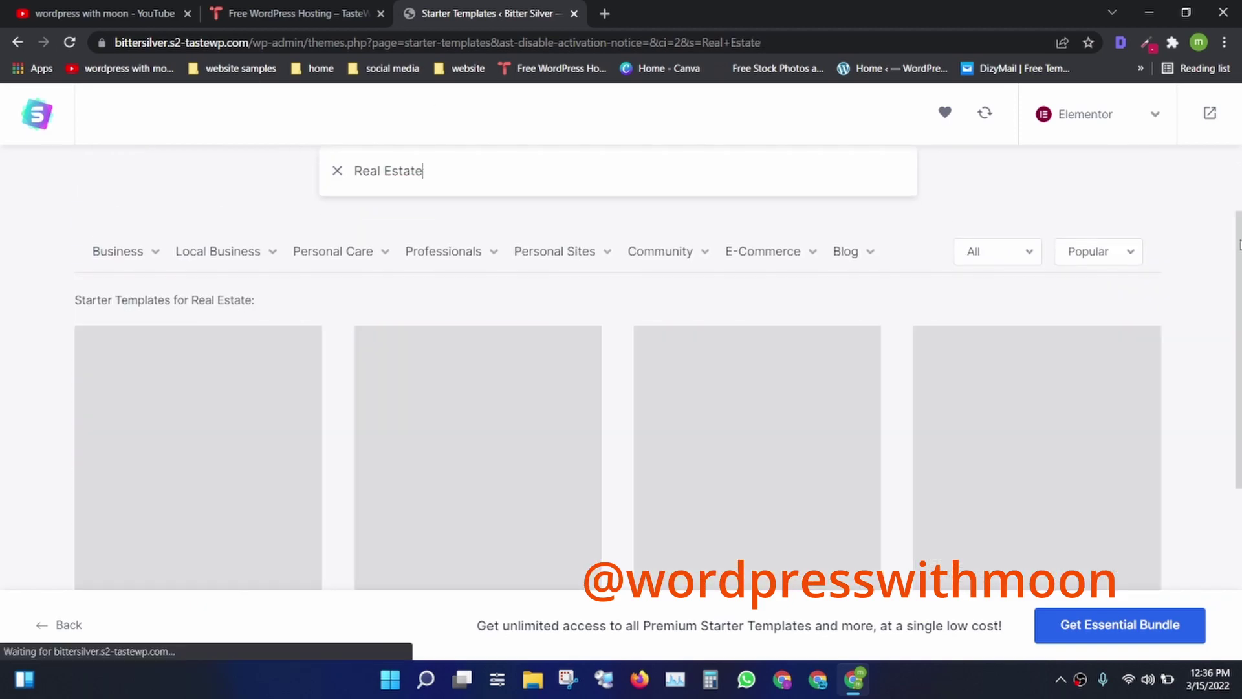
pyautogui.scroll(-3, 796, 310)
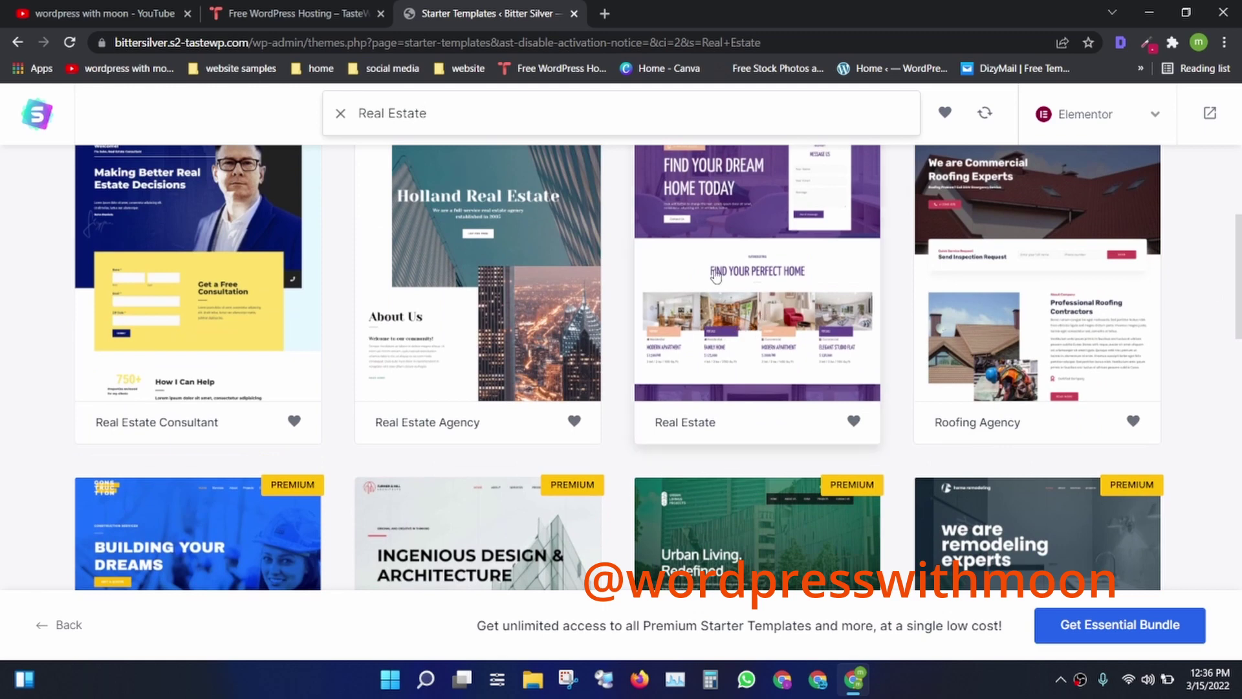
pyautogui.click(746, 320)
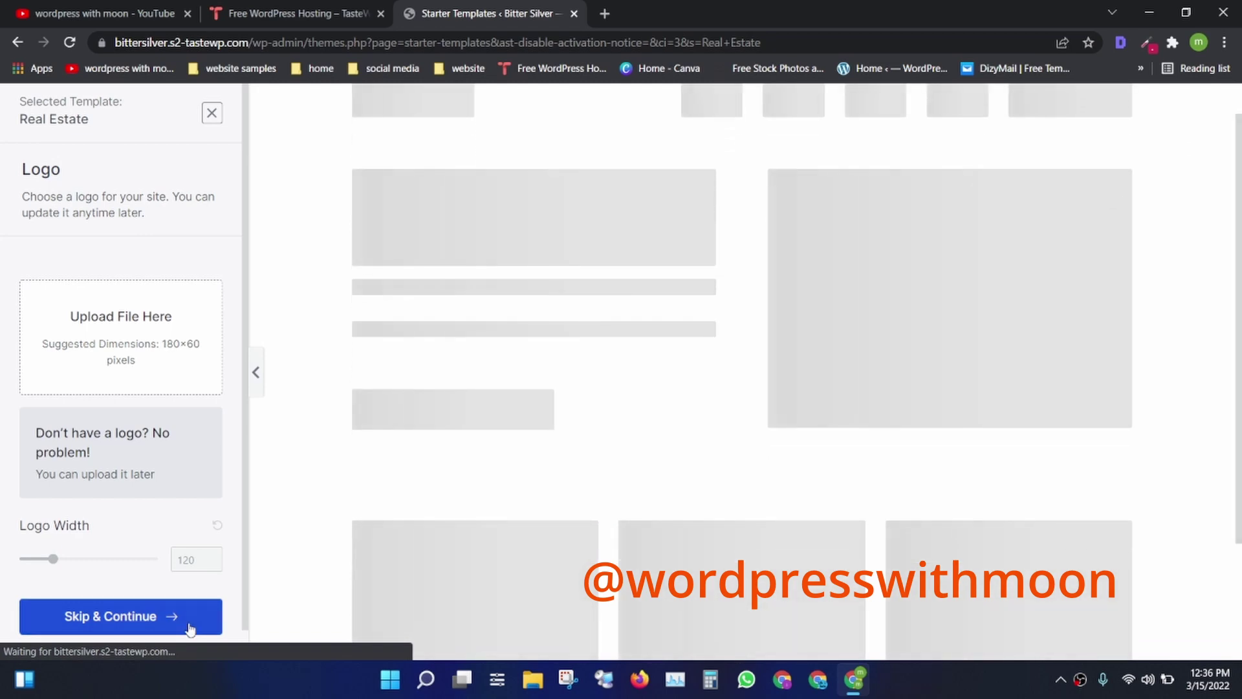
pyautogui.click(190, 624)
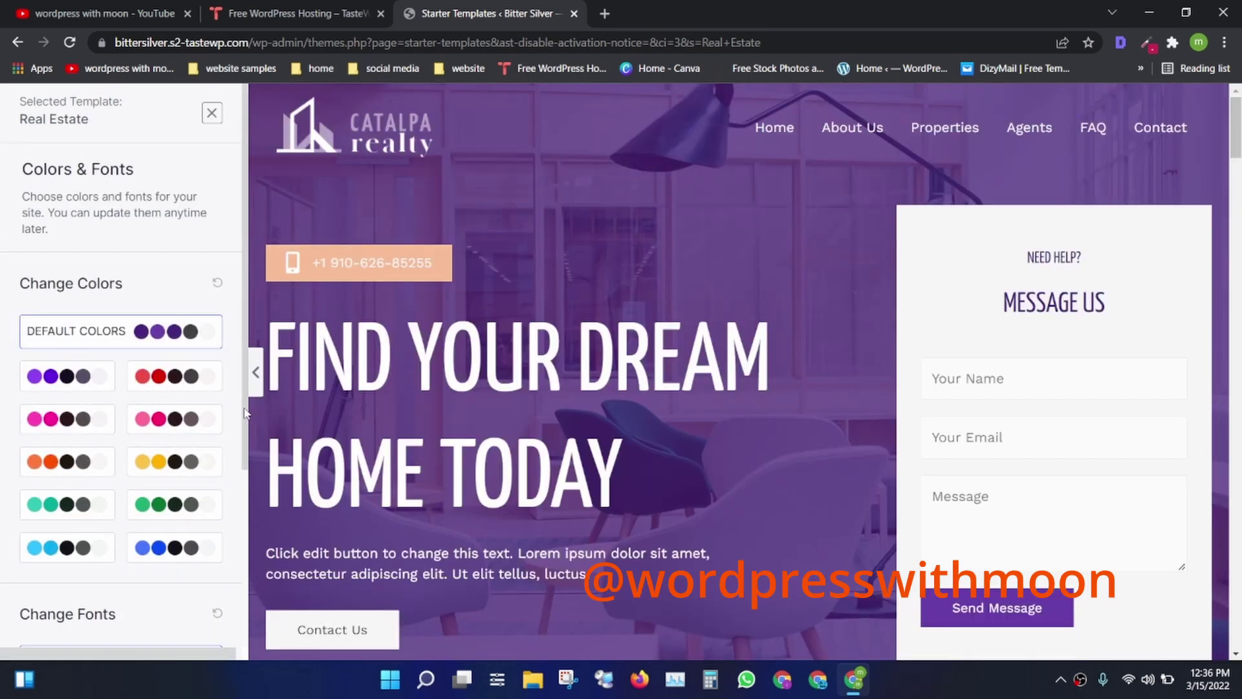
# Preview several colour palettes on the Real Estate template and apply the red palette
pyautogui.scroll(-3, 244, 413)
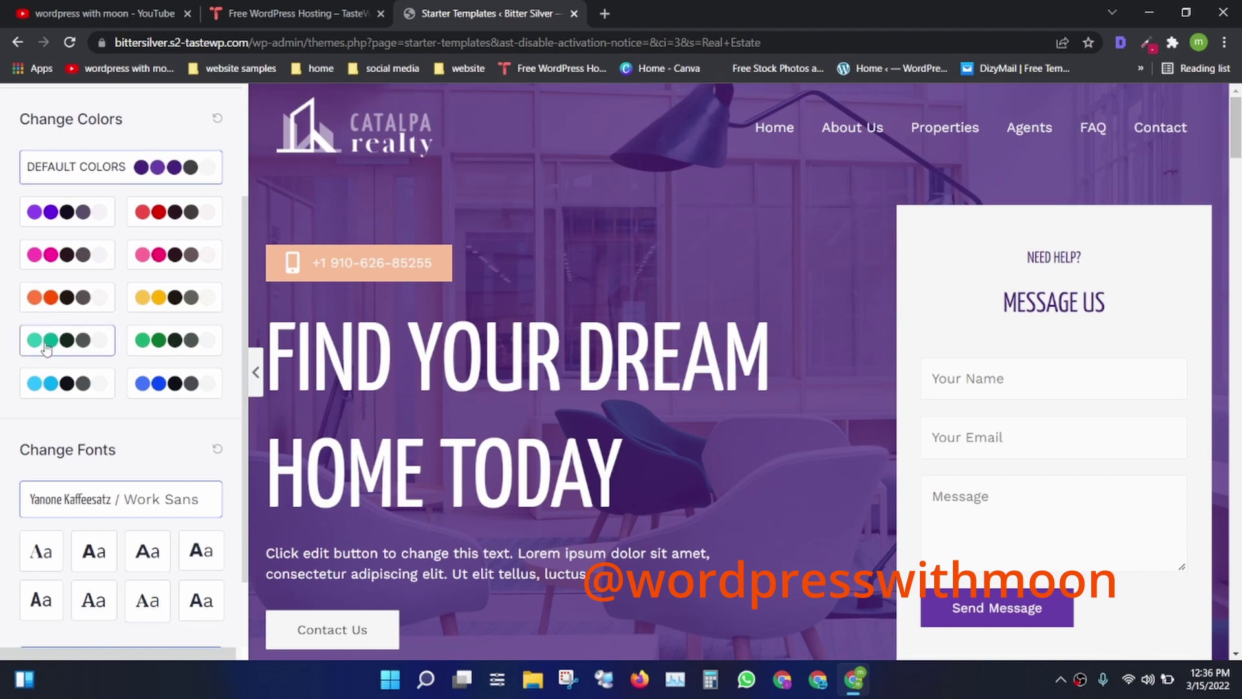
pyautogui.click(46, 348)
pyautogui.click(75, 391)
pyautogui.click(178, 305)
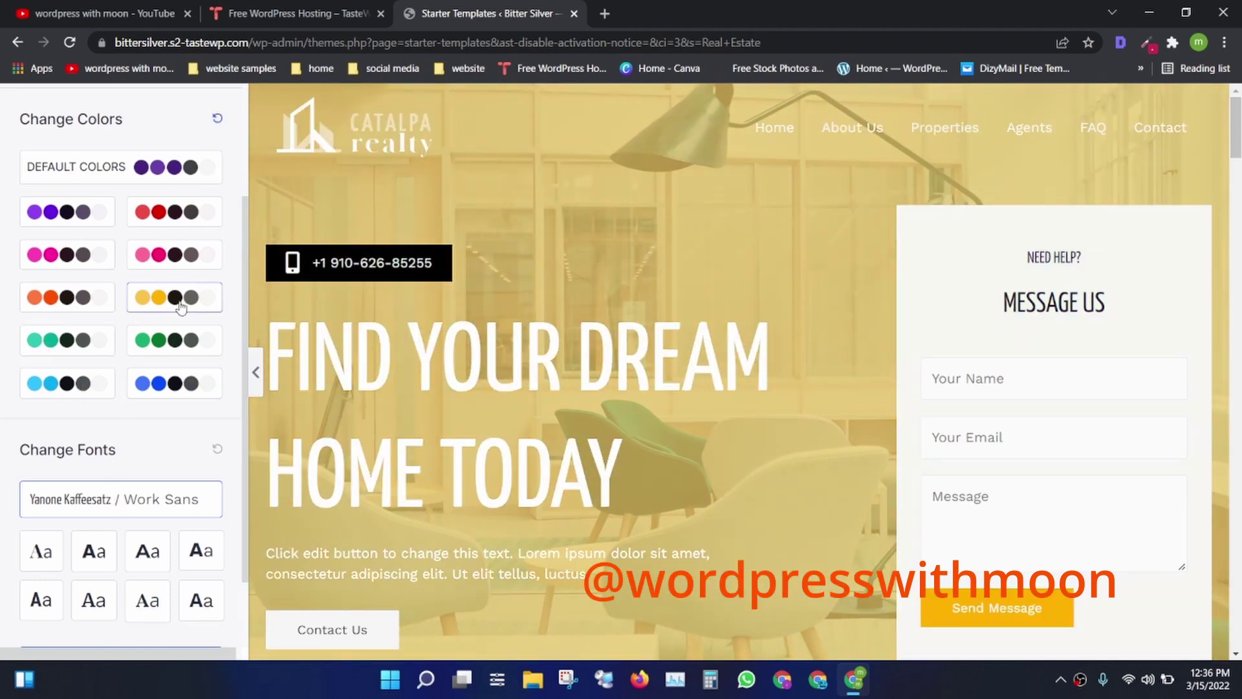
pyautogui.click(168, 268)
pyautogui.click(175, 220)
pyautogui.click(174, 254)
pyautogui.click(43, 340)
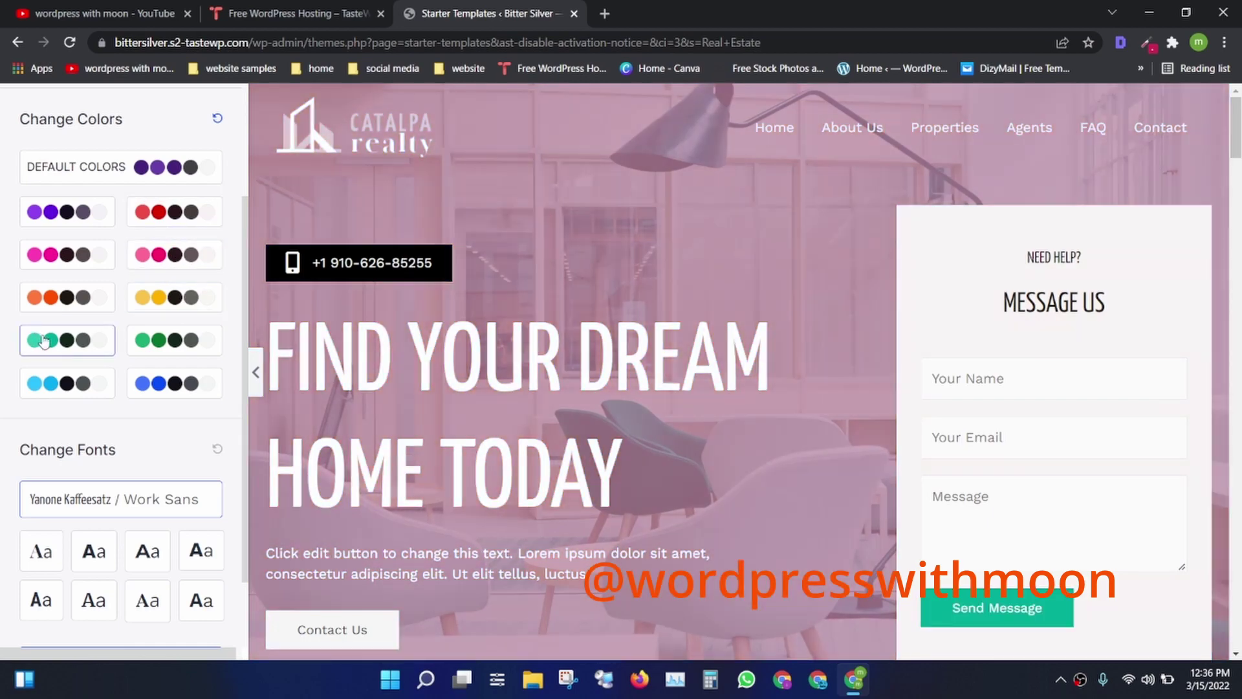
pyautogui.click(188, 382)
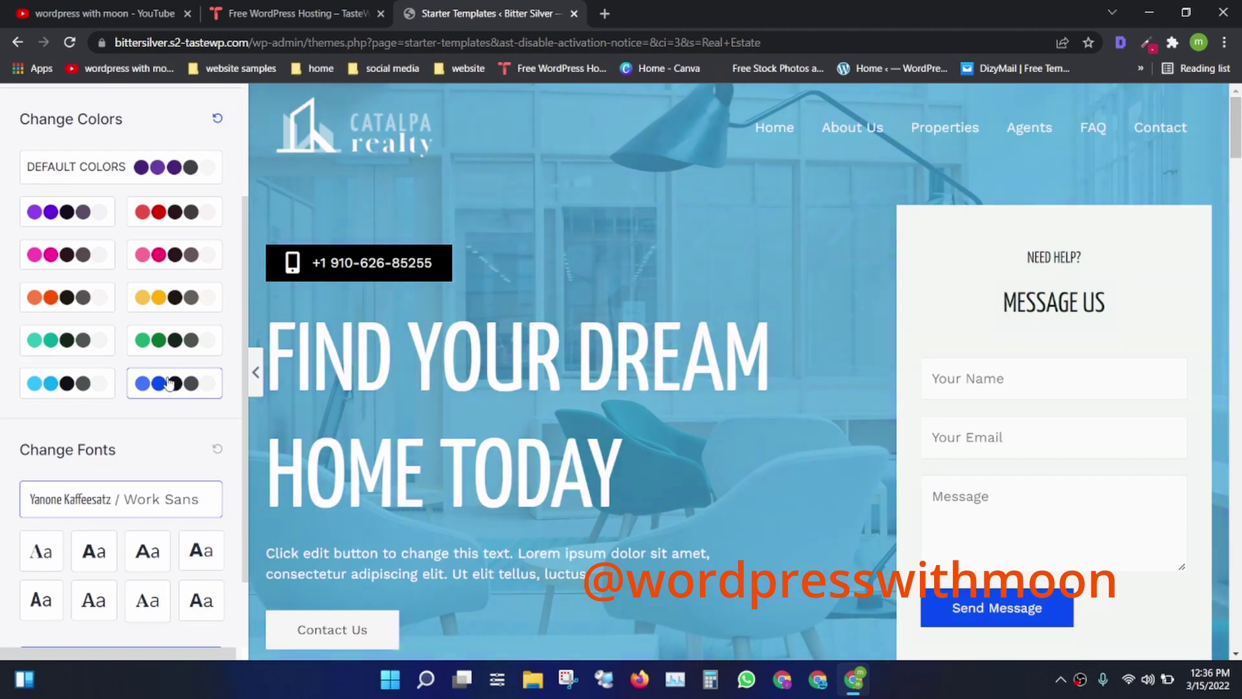
pyautogui.click(160, 211)
# Compare a few font pairings, apply the first serif pairing to the template and continue
pyautogui.scroll(-2, 162, 388)
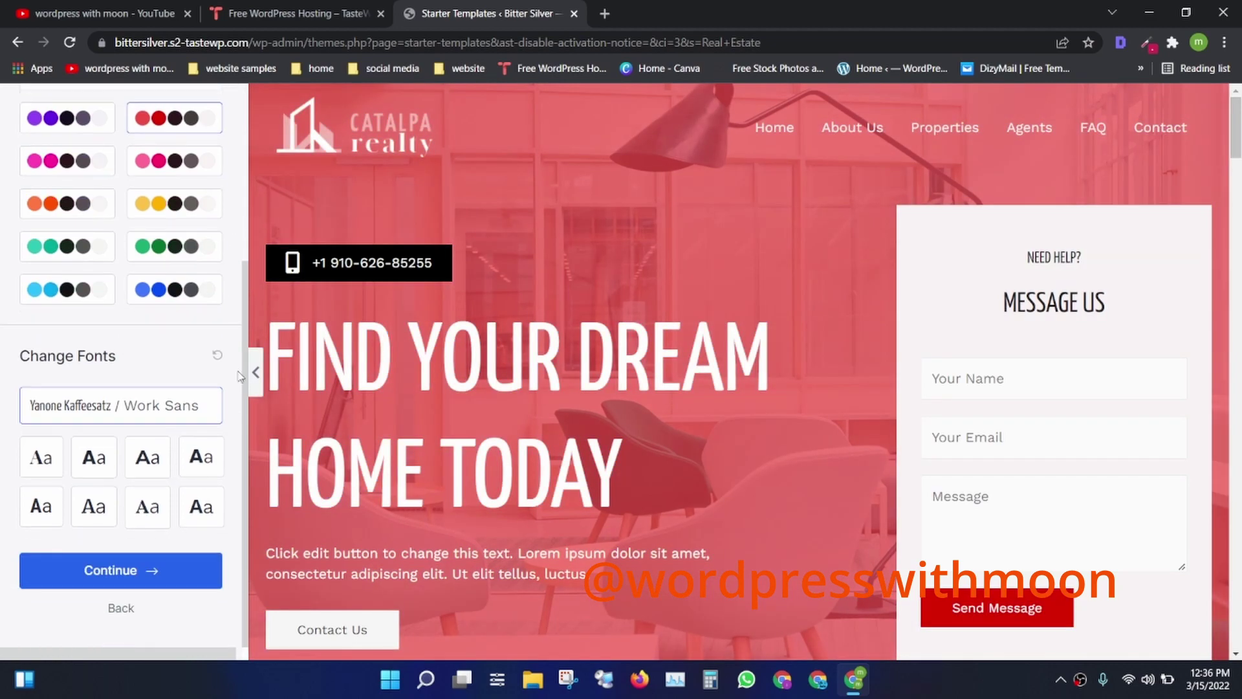
pyautogui.click(138, 461)
pyautogui.click(94, 456)
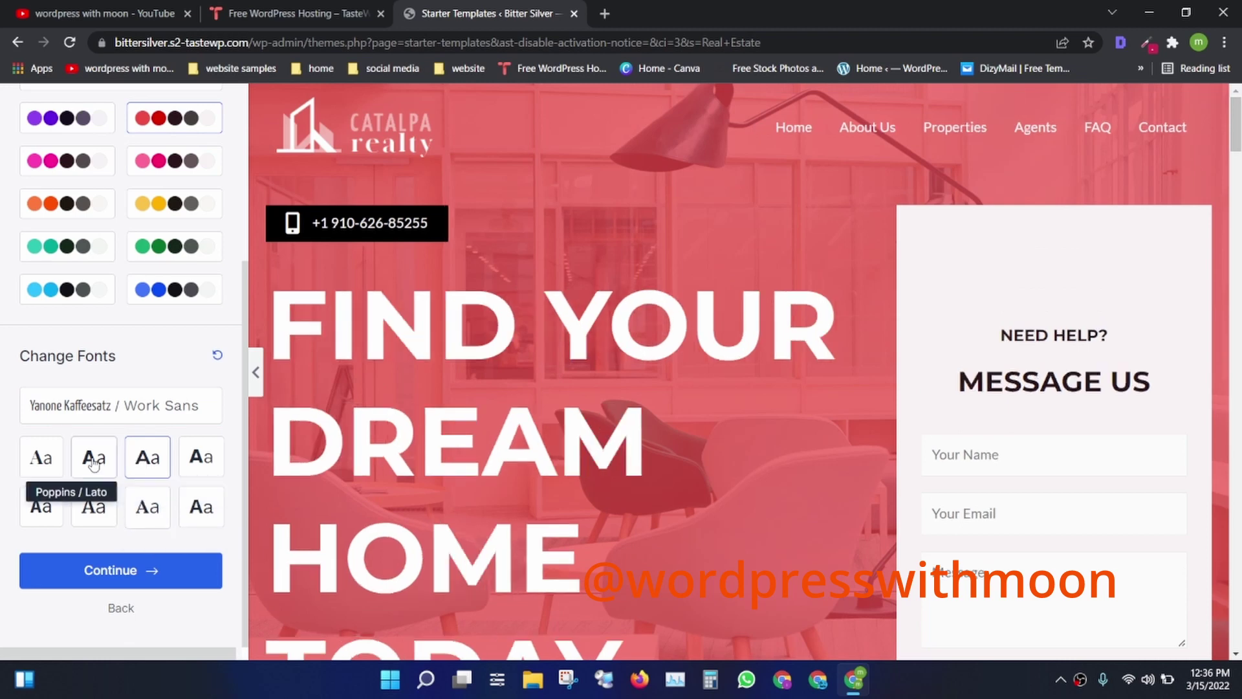
pyautogui.click(40, 460)
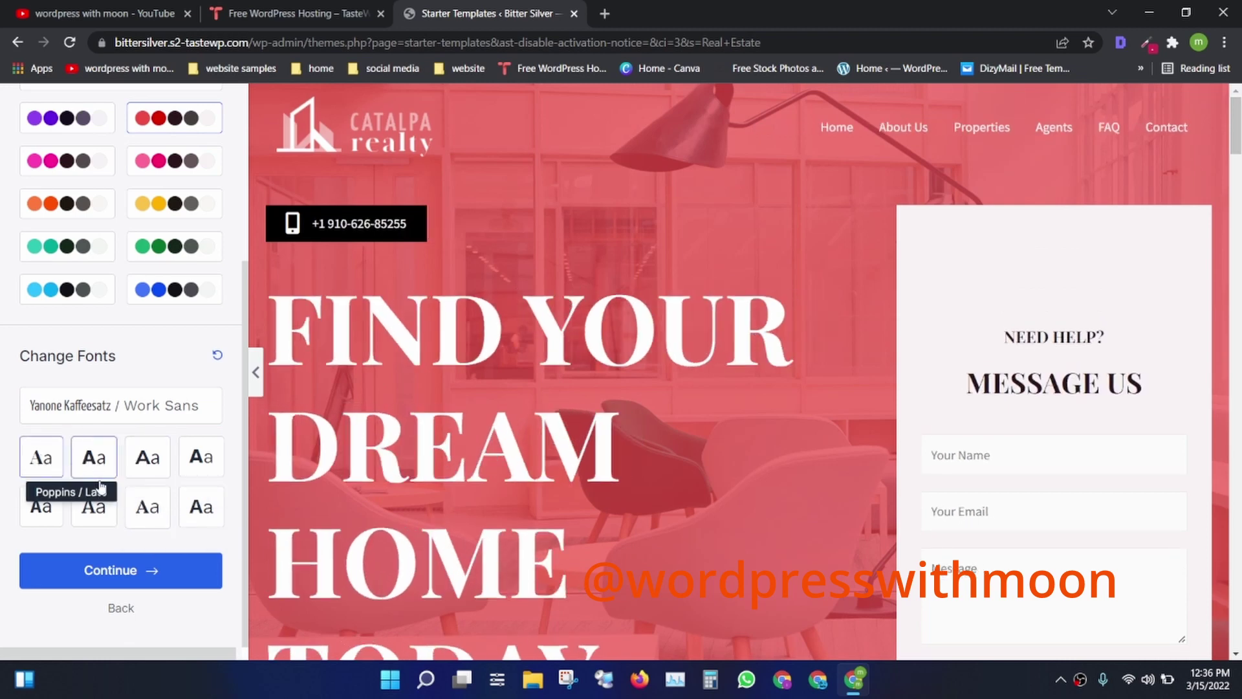
pyautogui.click(113, 579)
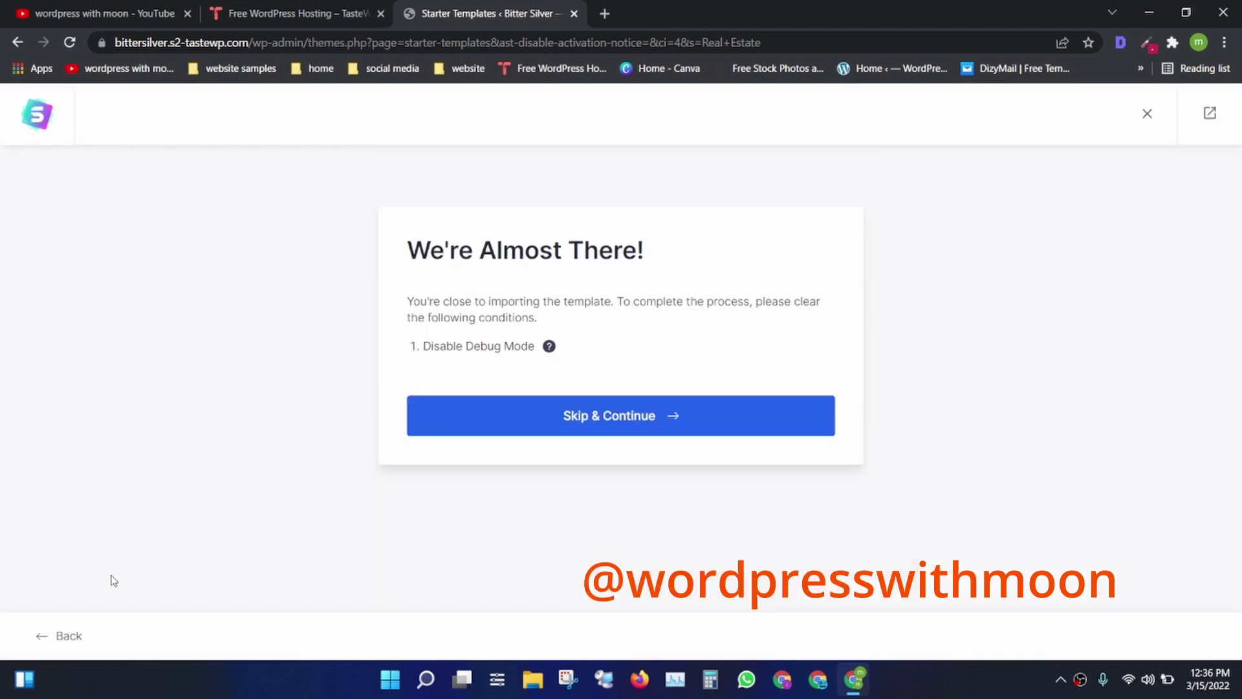
# Skip the Disable Debug Mode condition and build the website with customizer settings, widgets and content imported
pyautogui.click(610, 434)
pyautogui.scroll(-2, 1221, 415)
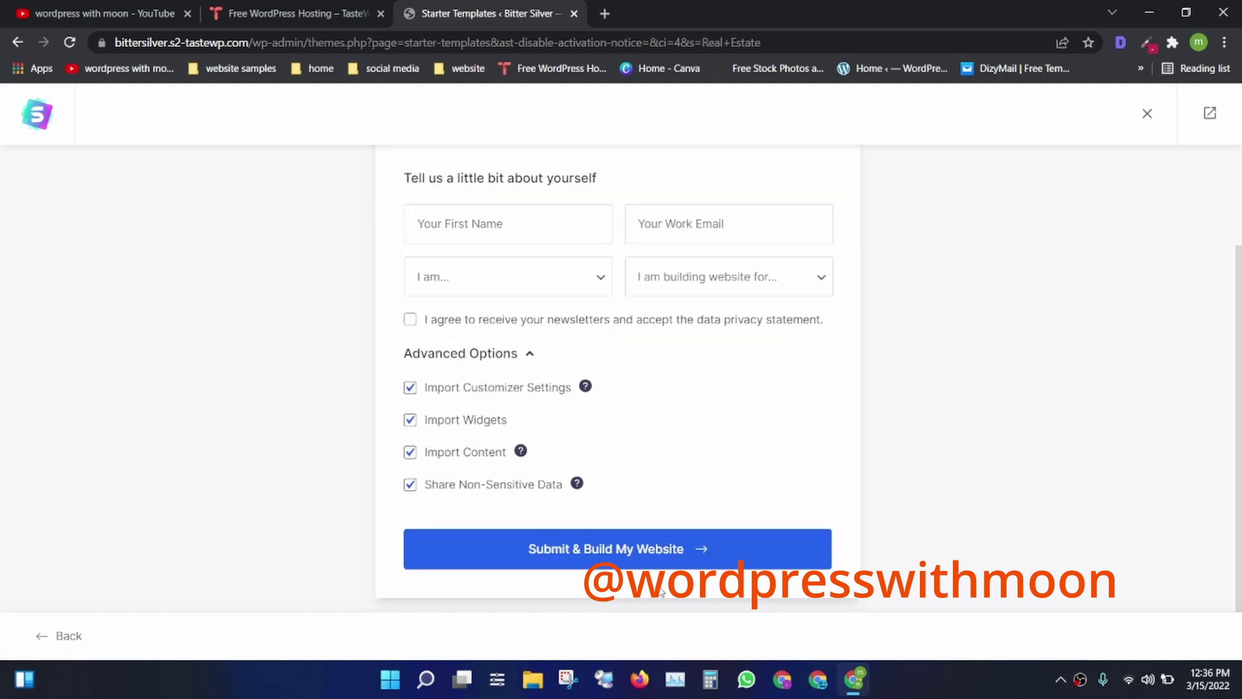
pyautogui.click(605, 550)
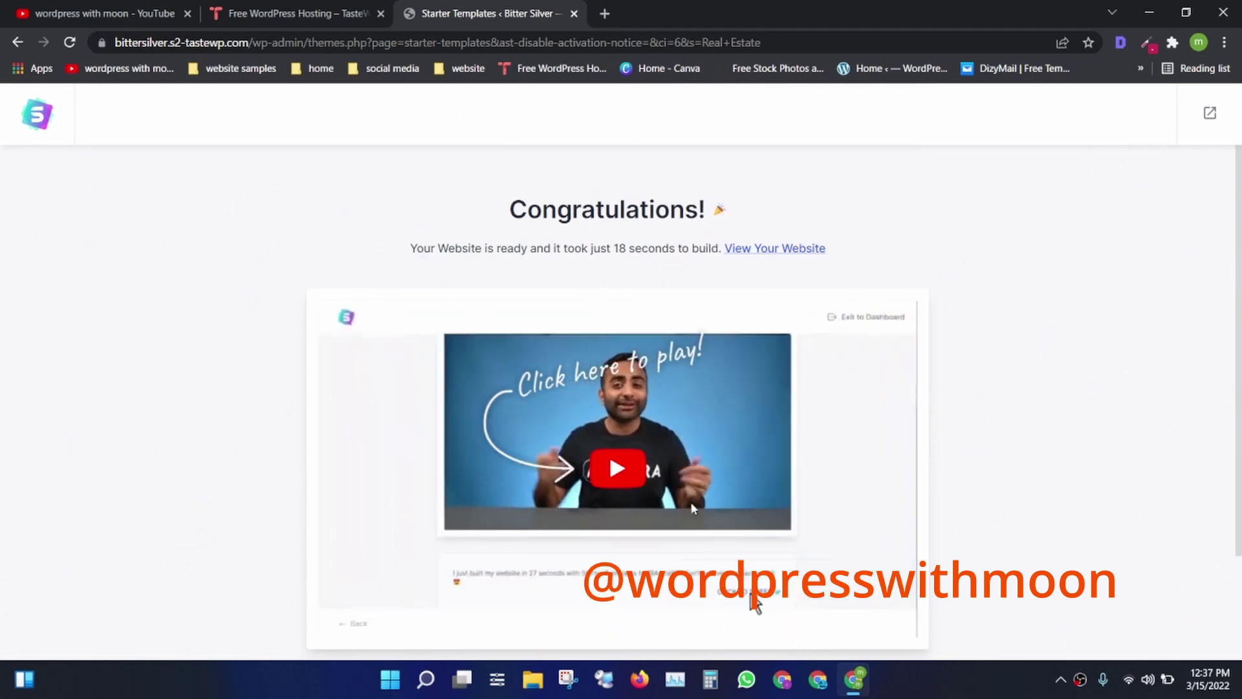
# View the new website and review its Home, About Us, Agents and Contact pages
pyautogui.click(768, 253)
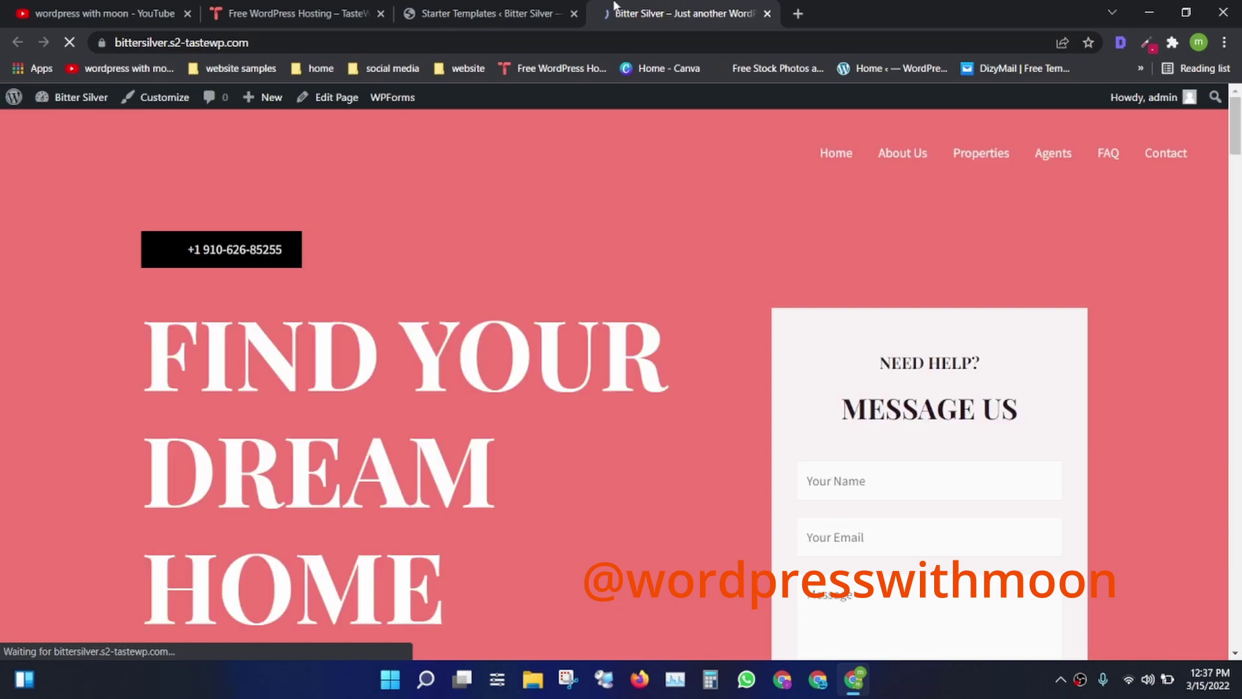
pyautogui.click(557, 10)
pyautogui.click(663, 8)
pyautogui.moveTo(1235, 152); pyautogui.dragTo(1237, 103)
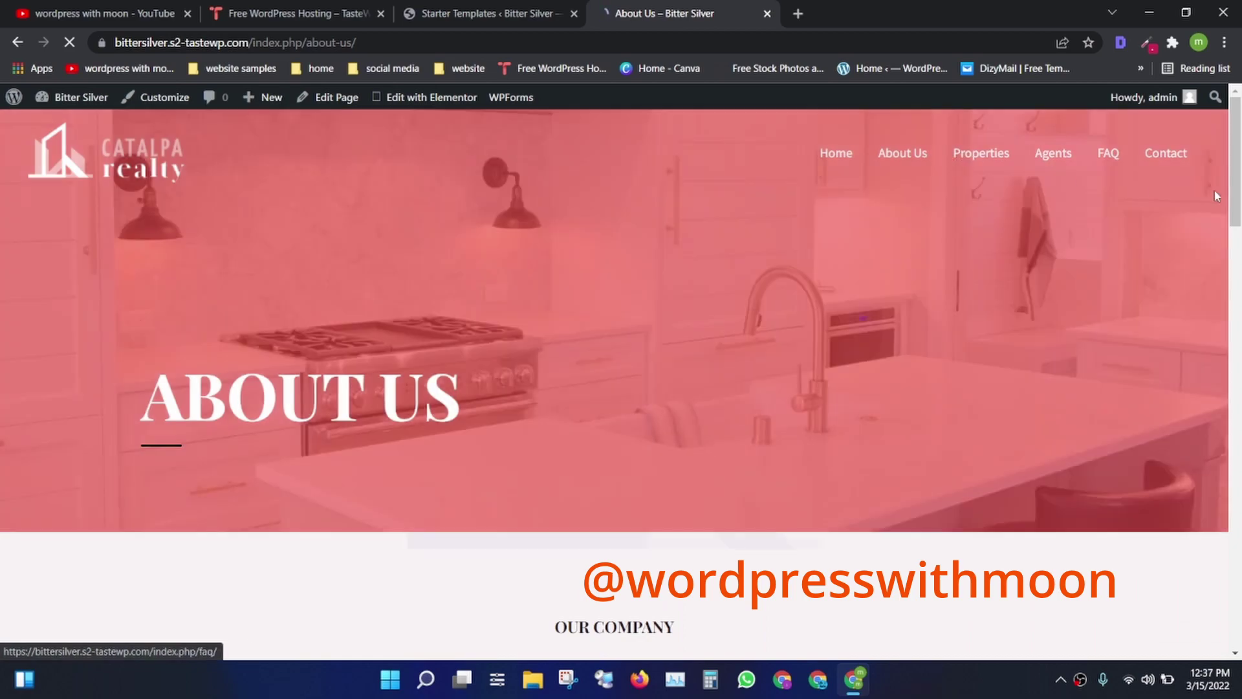
pyautogui.moveTo(1236, 148)
pyautogui.mouseDown()
pyautogui.moveTo(1238, 488)
pyautogui.moveTo(1237, 142)
pyautogui.mouseUp()
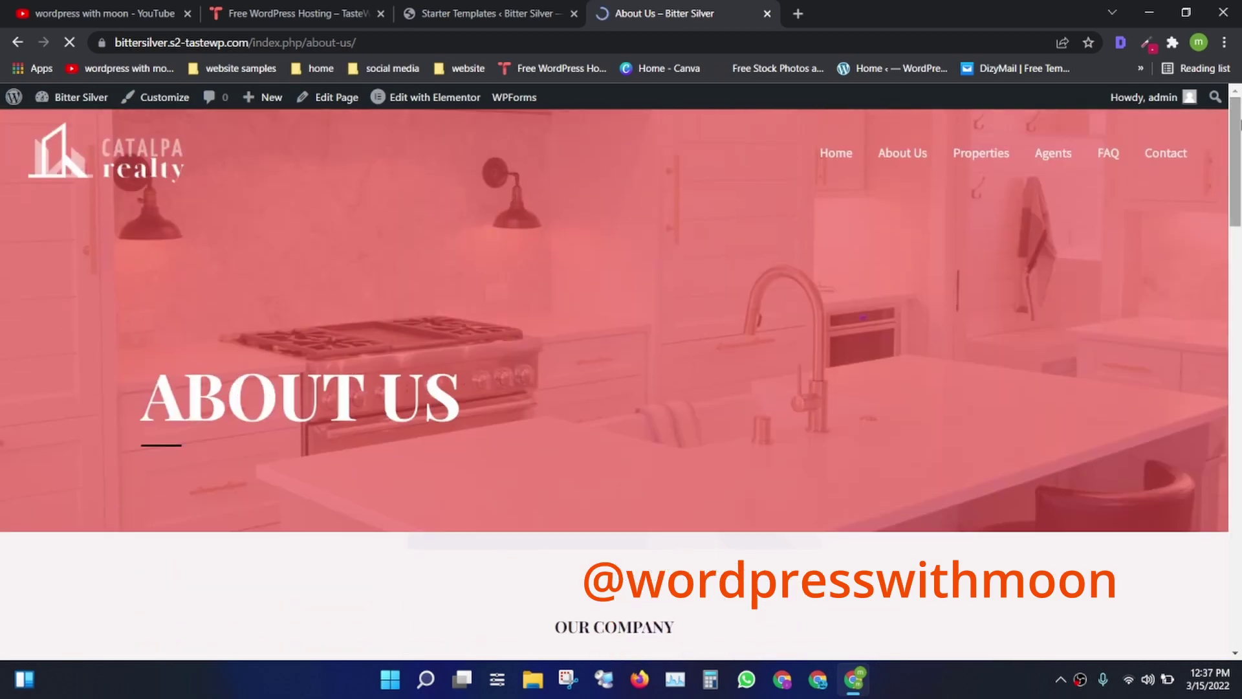
pyautogui.click(1051, 148)
pyautogui.moveTo(1235, 153)
pyautogui.mouseDown()
pyautogui.moveTo(1236, 609)
pyautogui.moveTo(1237, 158)
pyautogui.mouseUp()
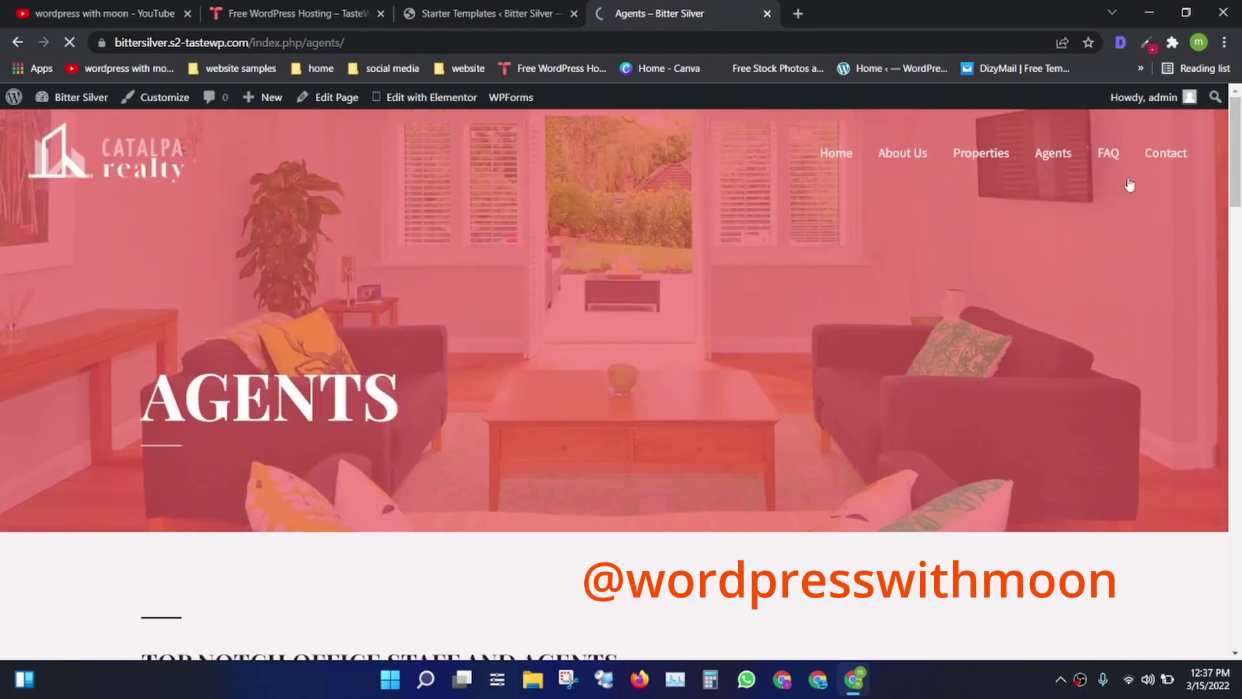
pyautogui.click(1165, 153)
pyautogui.moveTo(1235, 140); pyautogui.dragTo(1237, 368)
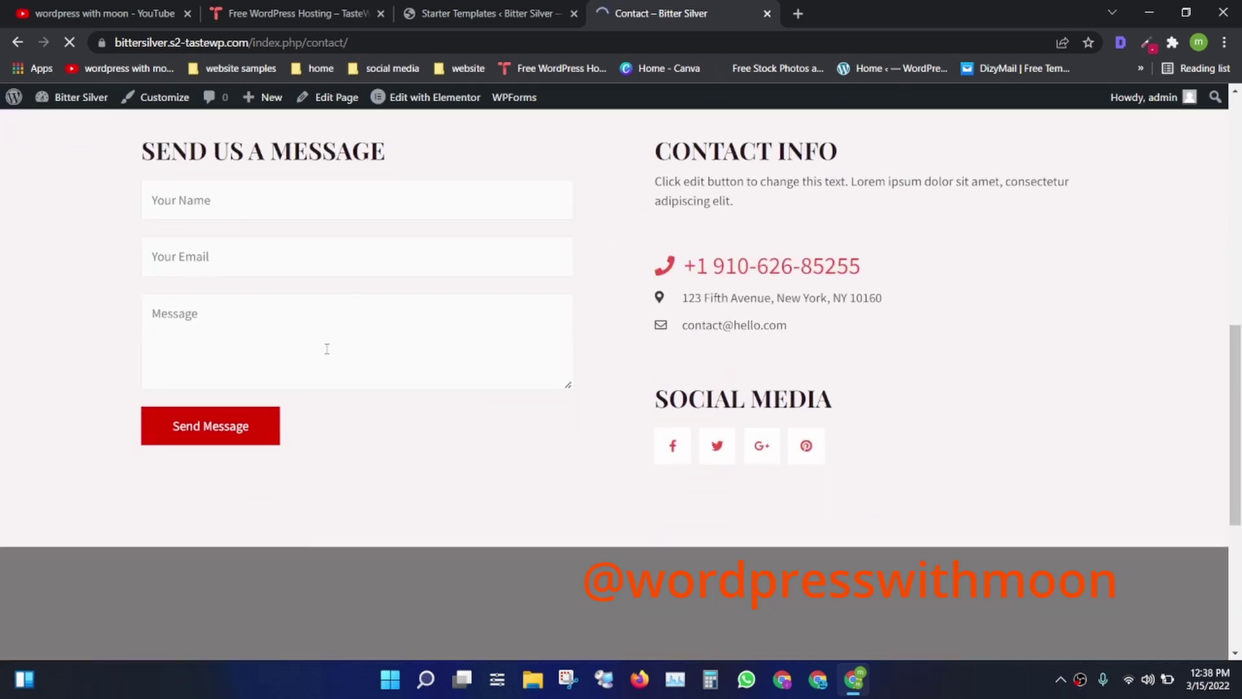
pyautogui.click(1241, 142)
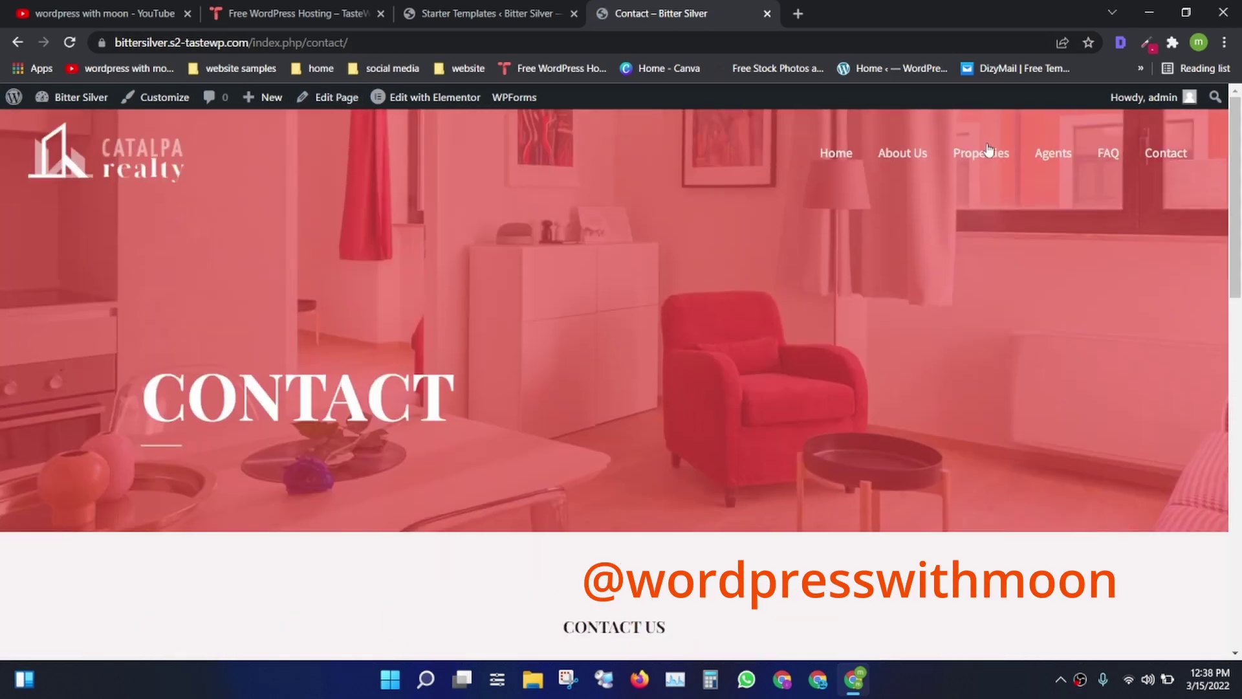
pyautogui.click(841, 156)
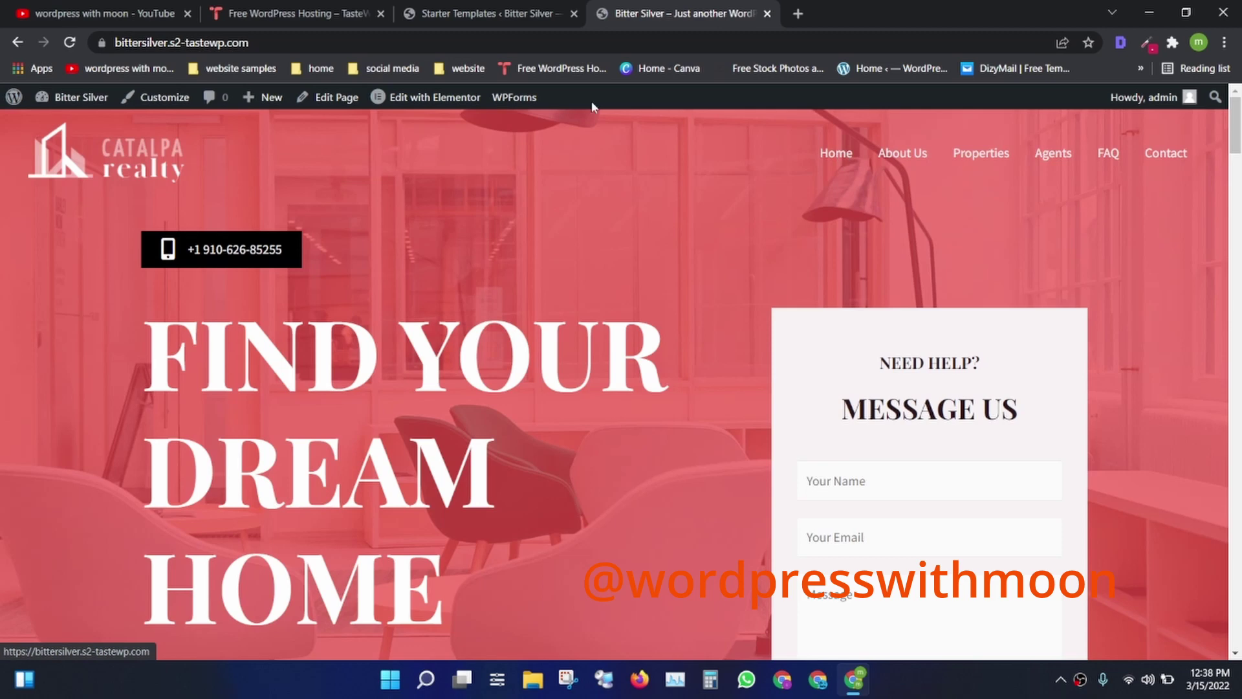
# Open the website's home page for editing with Elementor
pyautogui.click(396, 102)
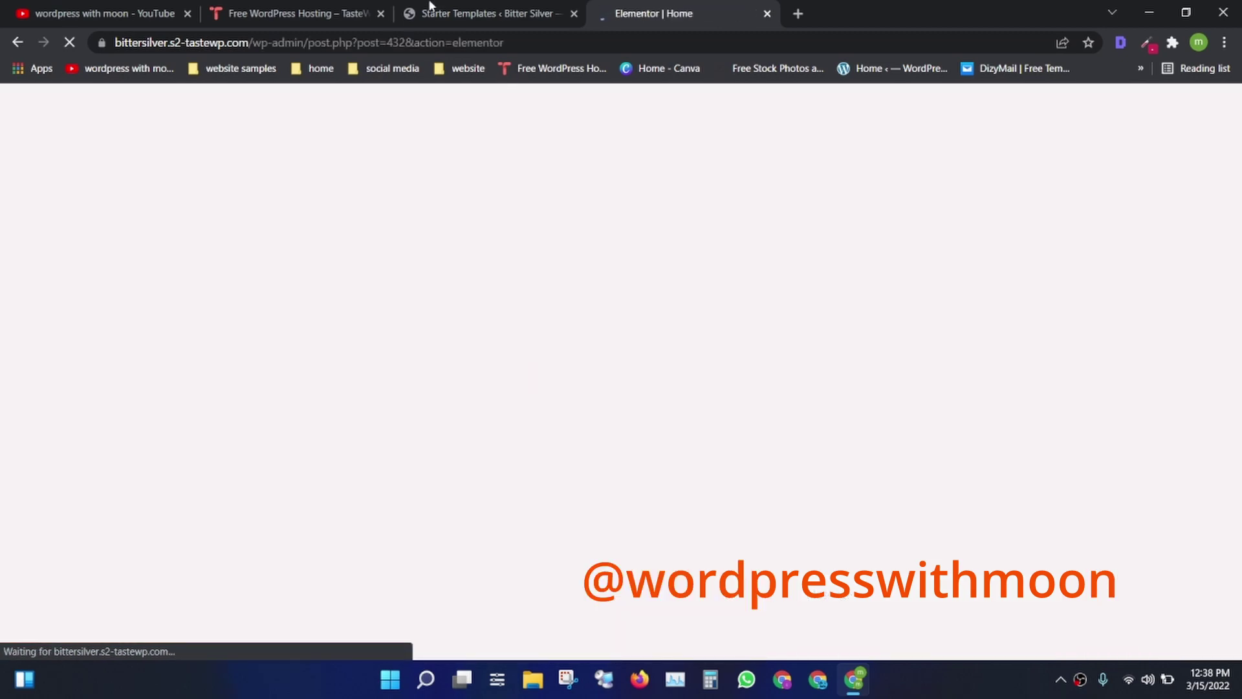
pyautogui.click(430, 7)
pyautogui.click(653, 10)
pyautogui.click(431, 7)
pyautogui.click(662, 7)
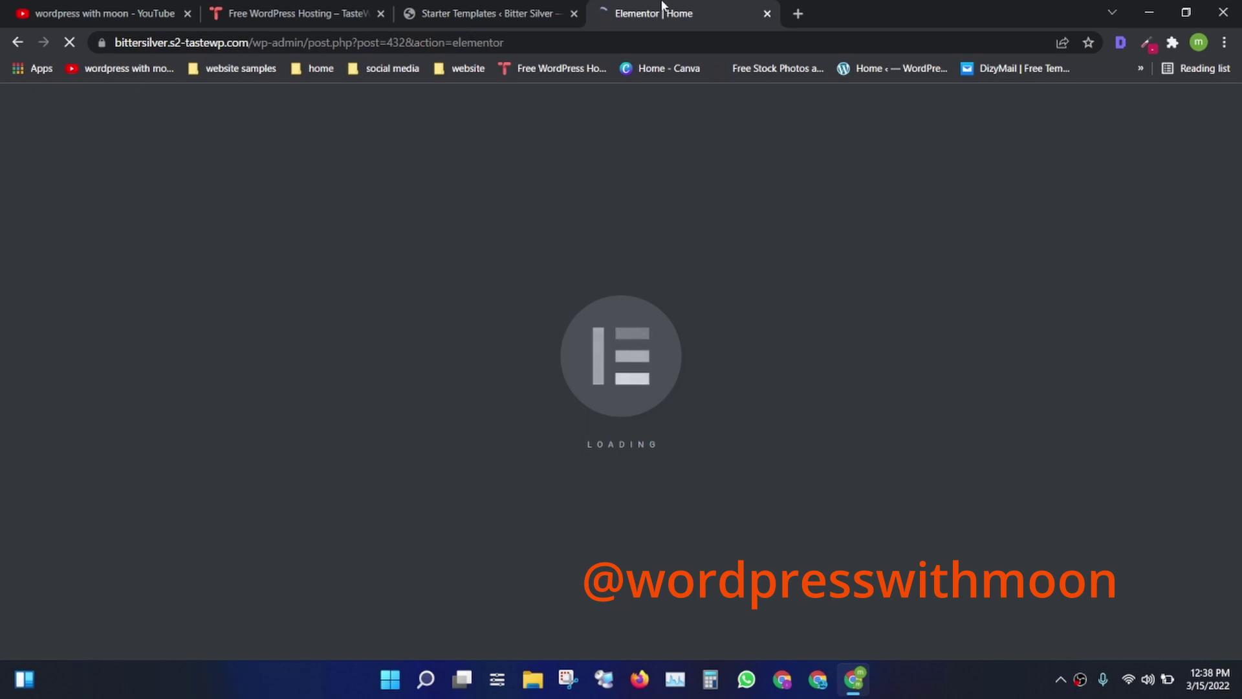
pyautogui.click(517, 6)
pyautogui.click(660, 9)
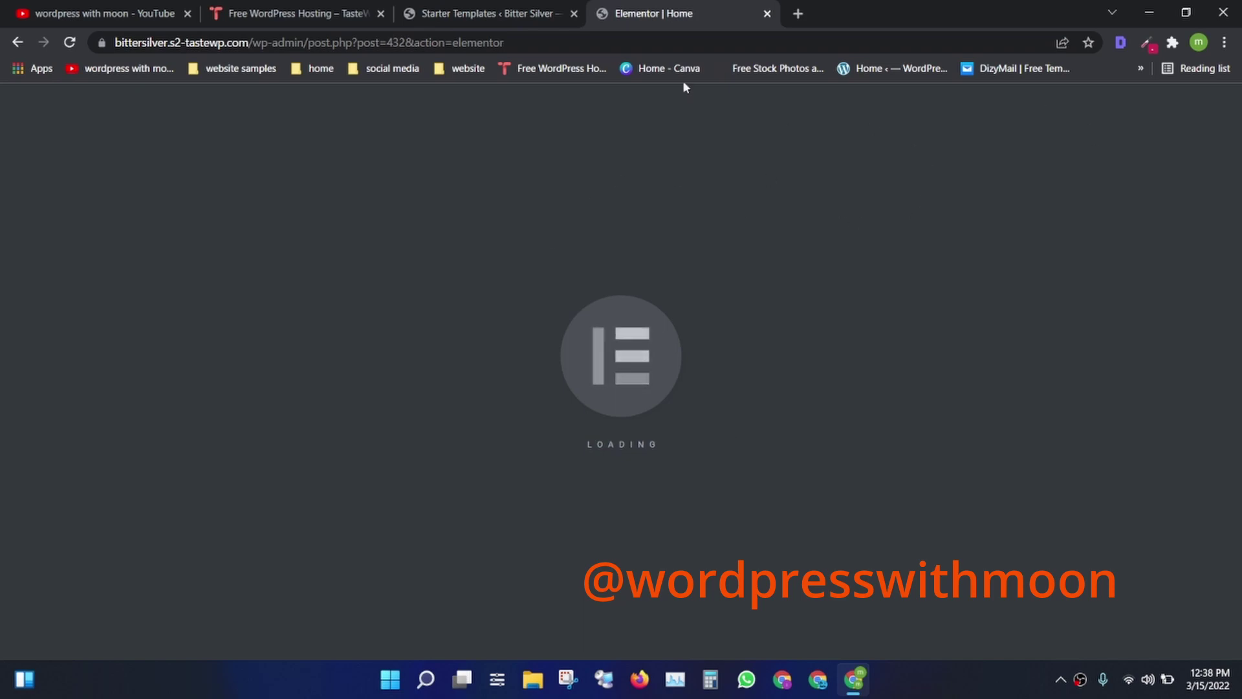
pyautogui.click(479, 11)
pyautogui.click(626, 8)
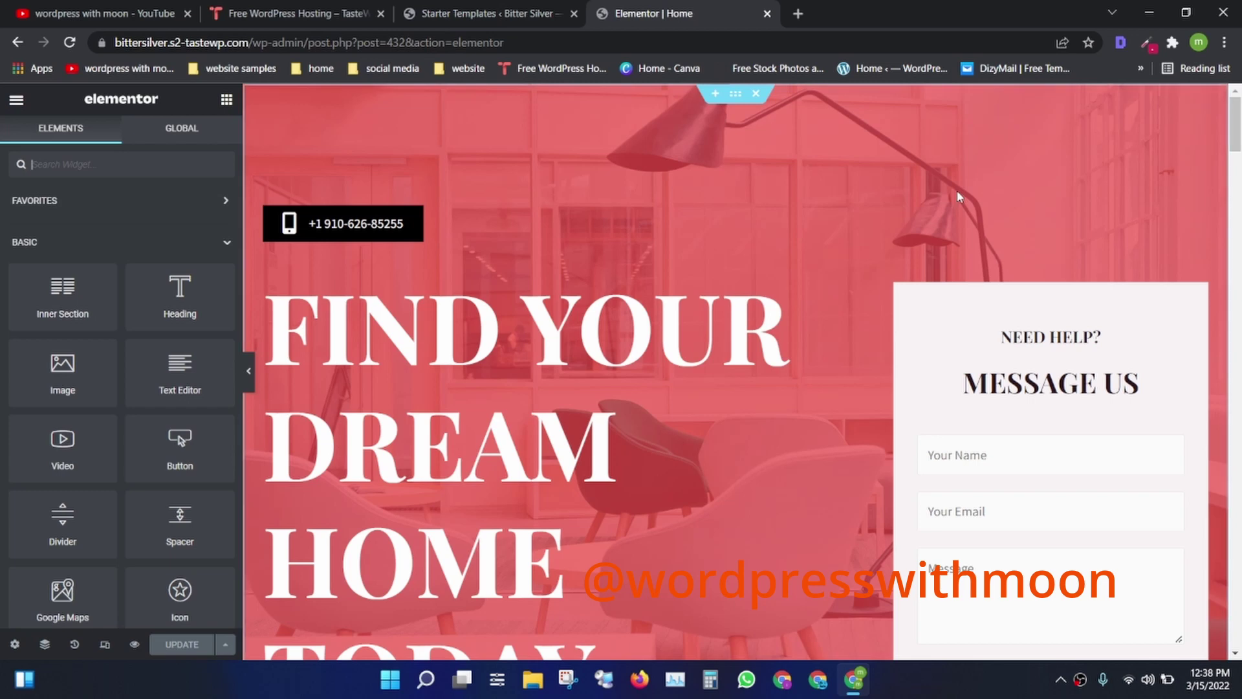
# Replace the hero section's background image with about-01-free-img.jpg from the media library
pyautogui.click(736, 96)
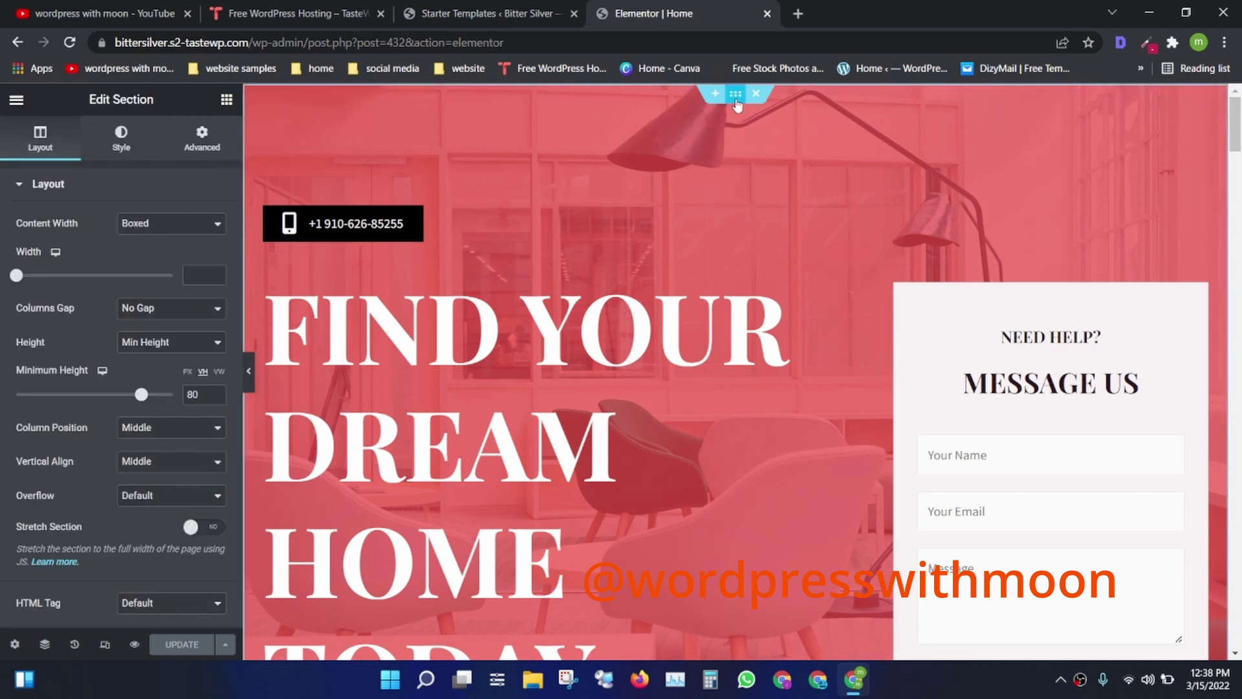
pyautogui.click(121, 138)
pyautogui.click(116, 382)
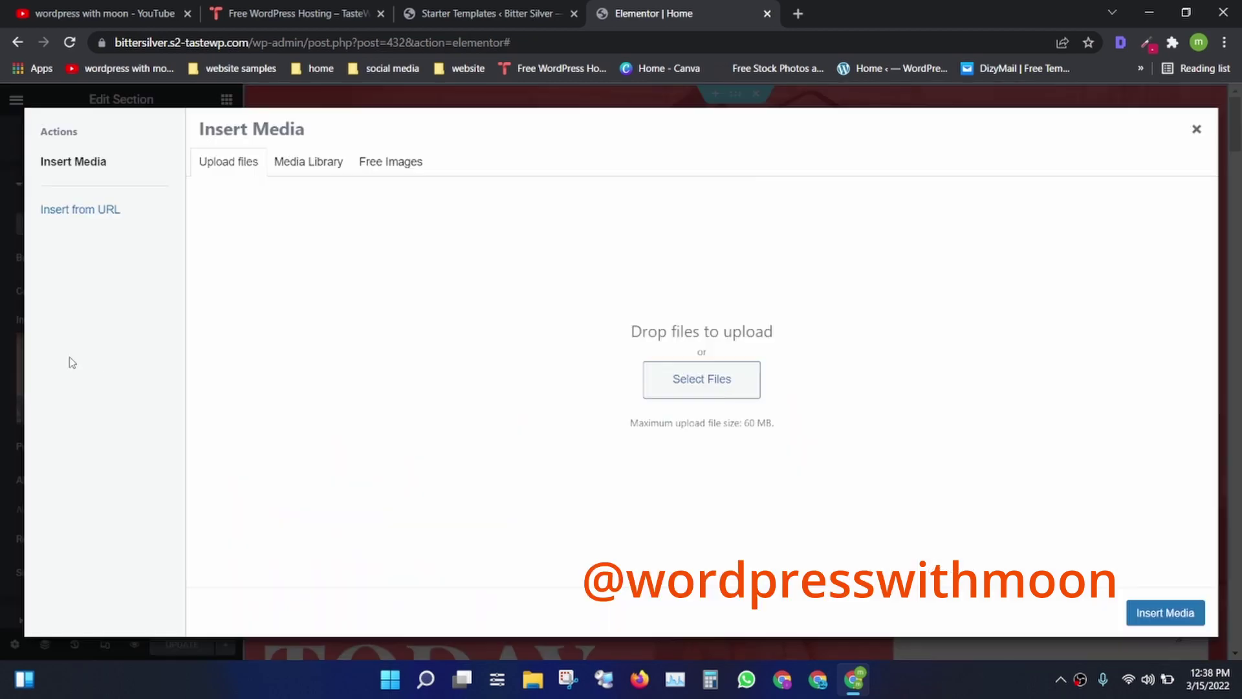
pyautogui.click(321, 174)
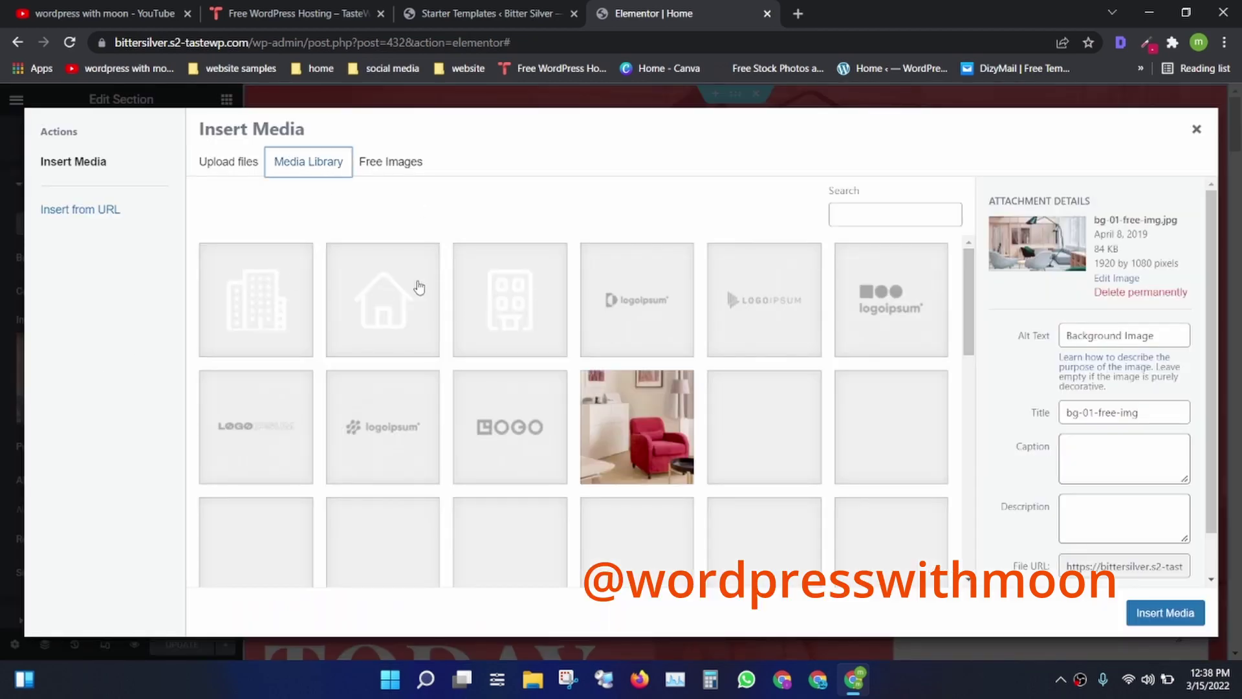
pyautogui.moveTo(973, 268); pyautogui.dragTo(978, 459)
pyautogui.click(590, 493)
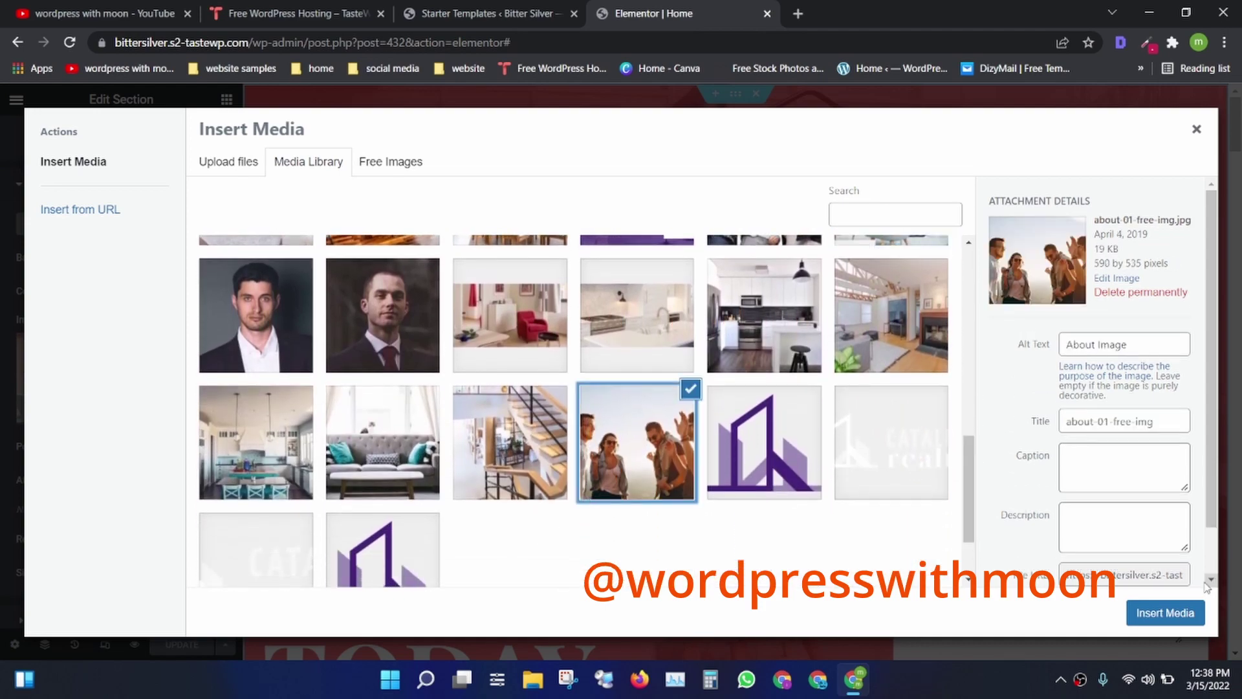
pyautogui.click(1159, 613)
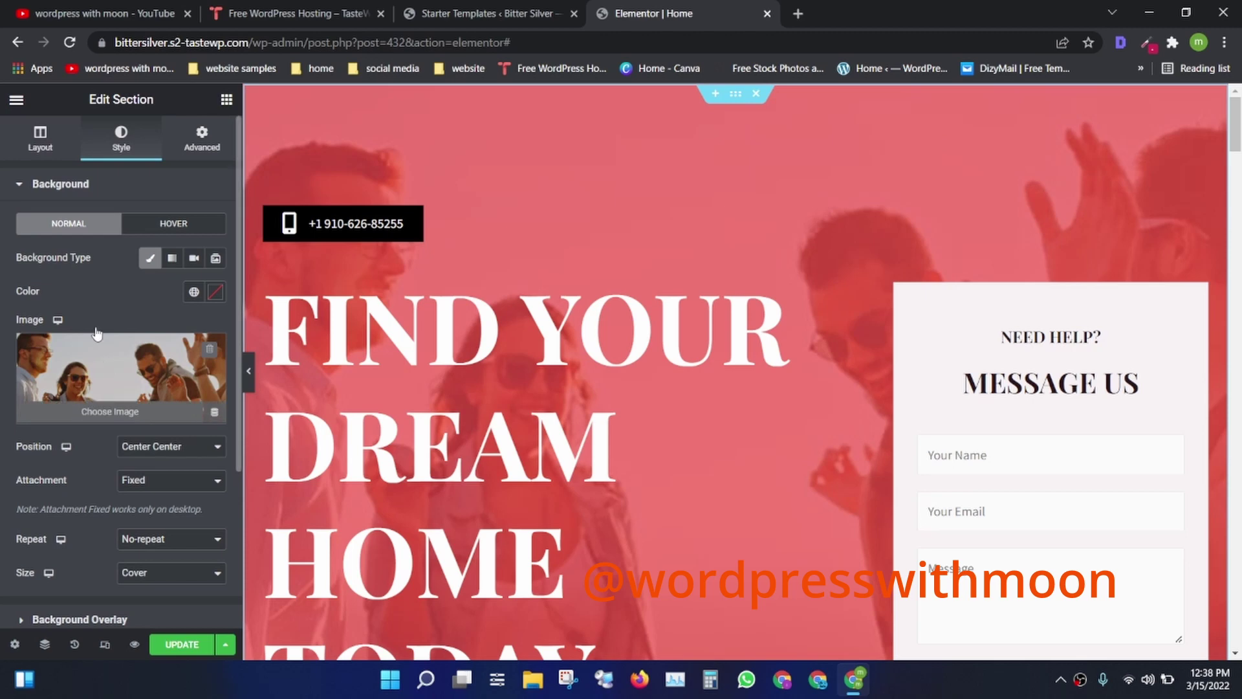
# Set the hero section's background overlay opacity to 0.29 and its overlay color to blue #2732FF
pyautogui.click(75, 621)
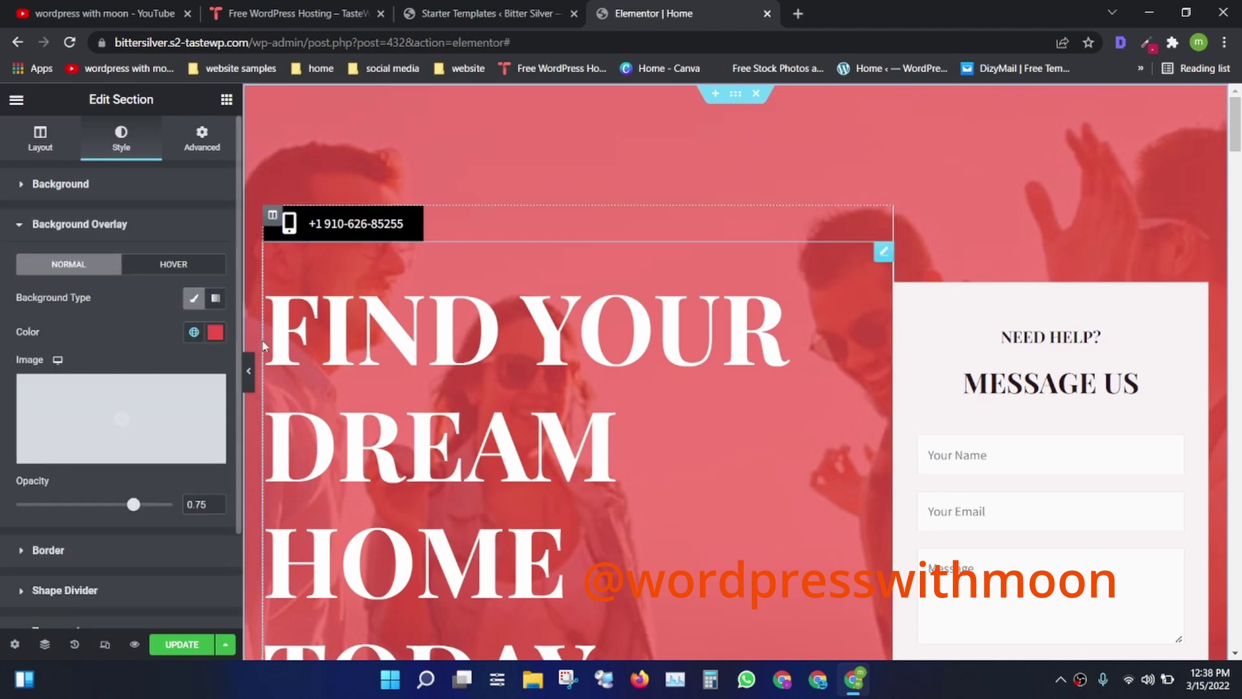
pyautogui.moveTo(111, 511); pyautogui.dragTo(67, 519)
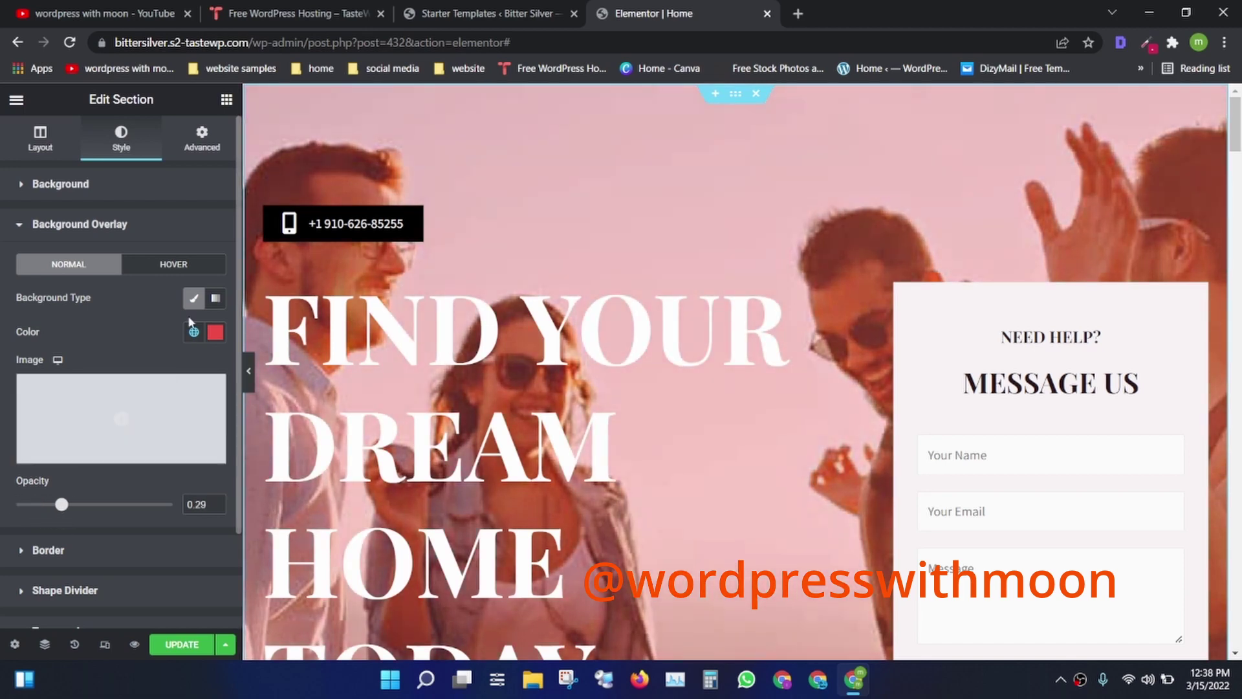
pyautogui.hotkey('ctrl', '+')
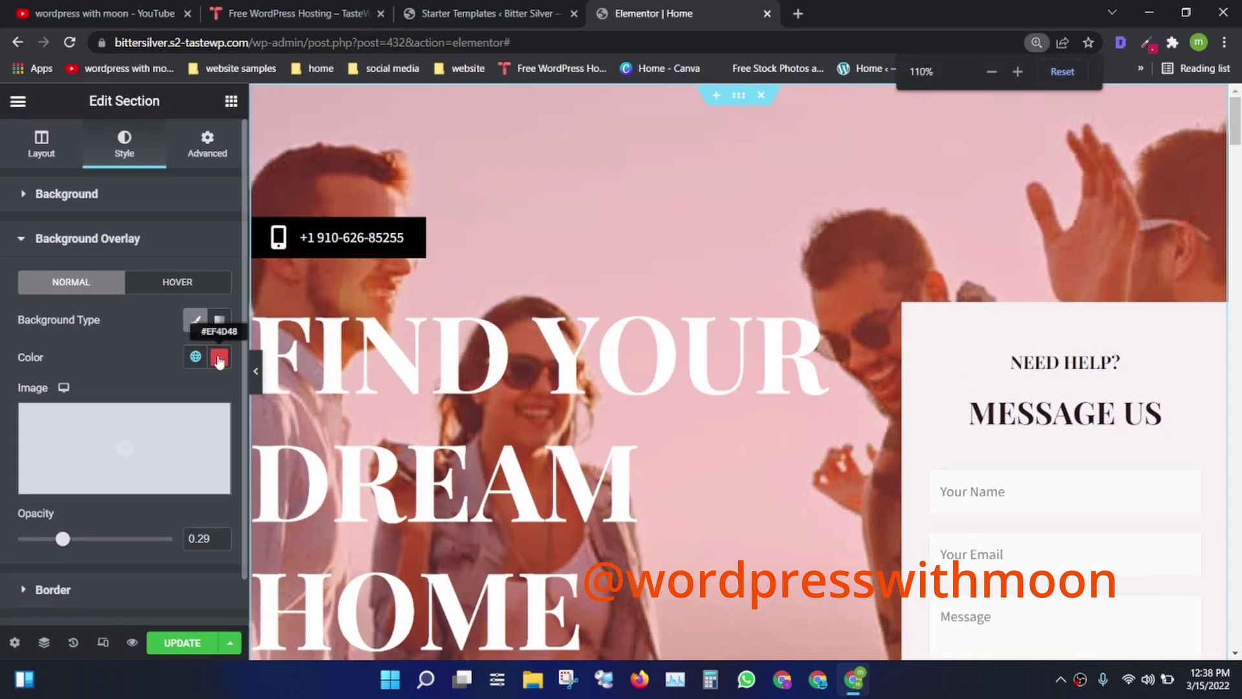
pyautogui.click(219, 358)
pyautogui.moveTo(195, 442); pyautogui.dragTo(261, 587)
pyautogui.click(293, 423)
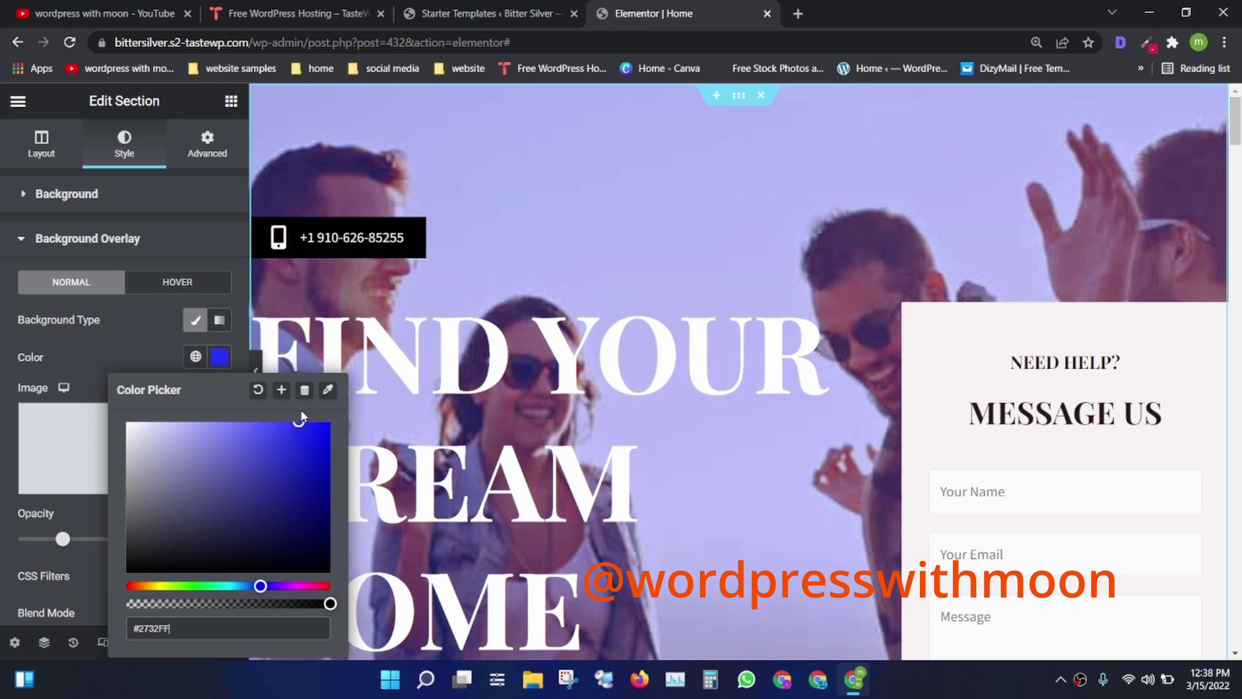
pyautogui.click(149, 334)
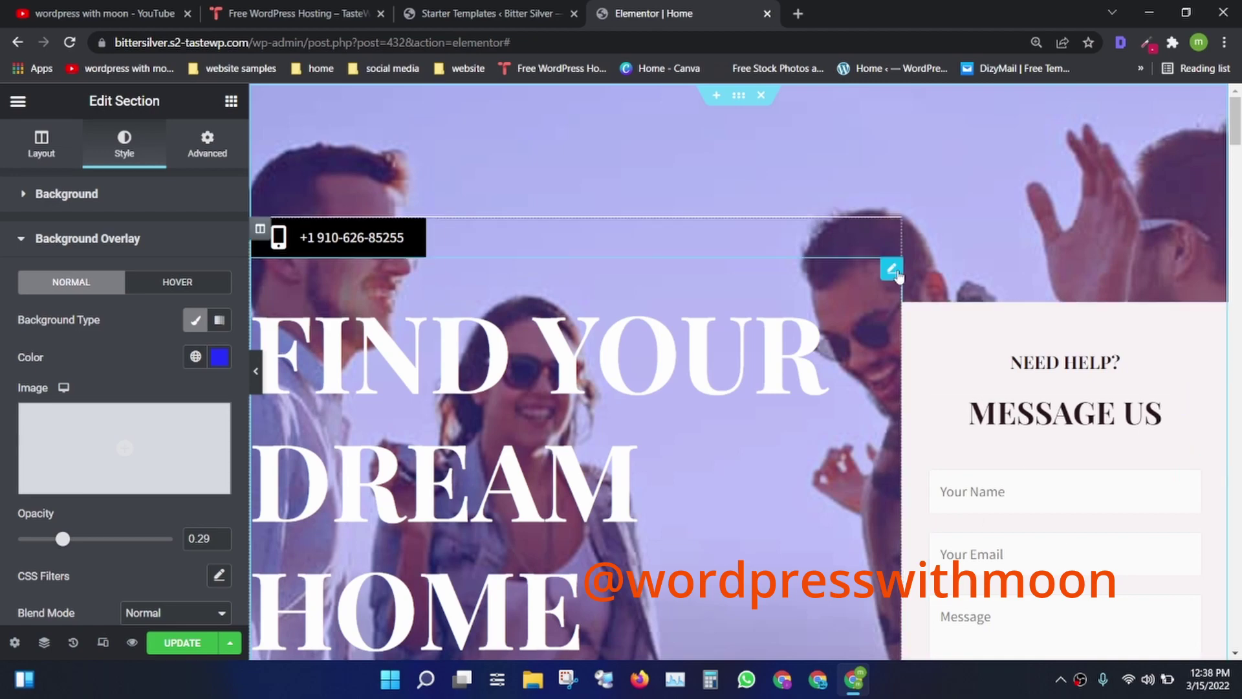
# Open the live home page separately and, from its WordPress dashboard, open the WPForms Contact Form for editing
pyautogui.click(486, 12)
pyautogui.click(634, 9)
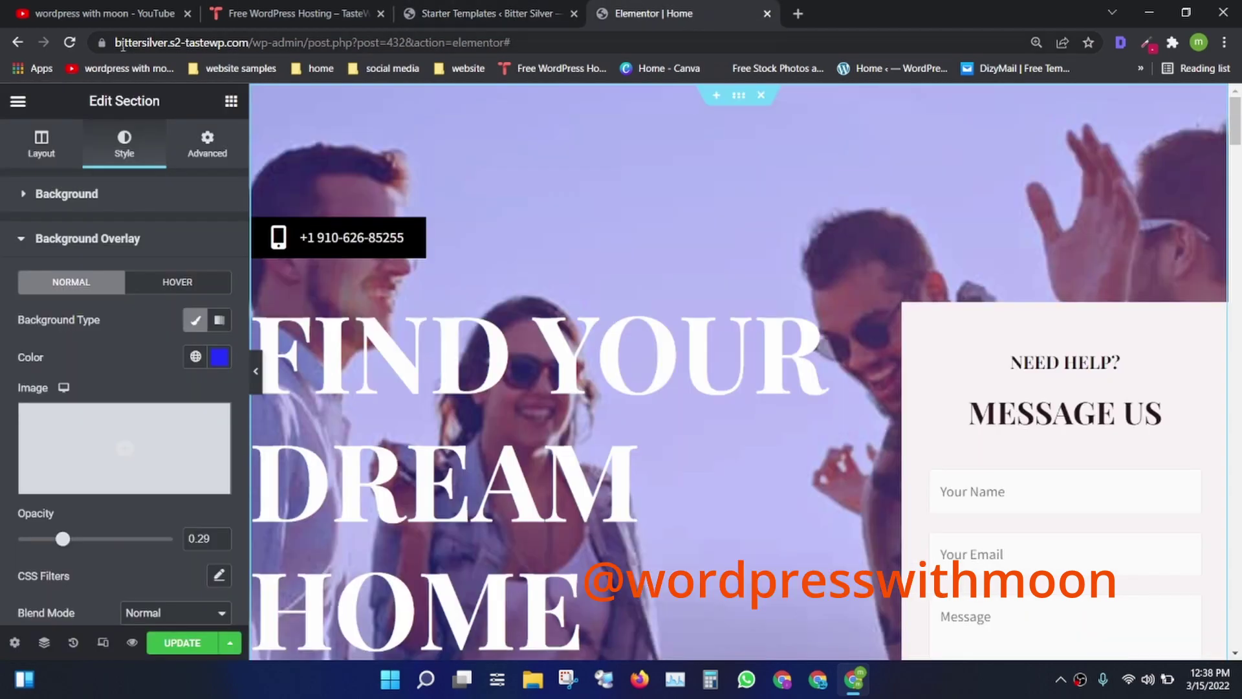
pyautogui.click(18, 102)
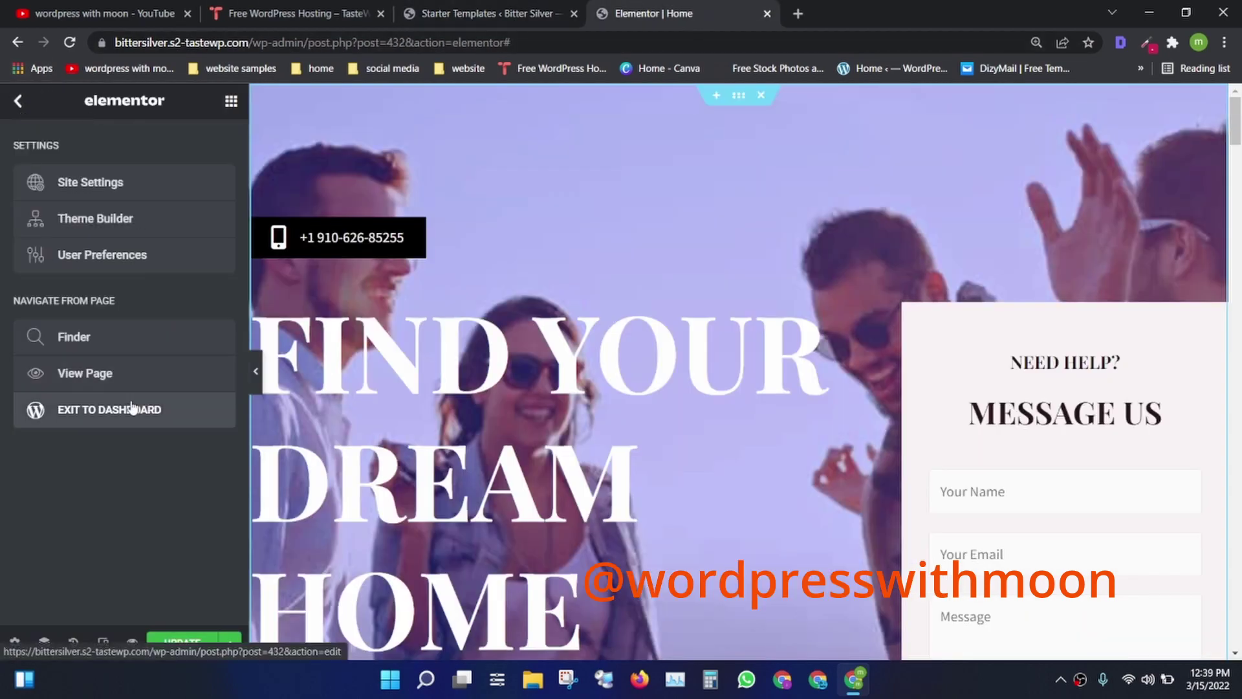
pyautogui.rightClick(98, 375)
pyautogui.click(135, 384)
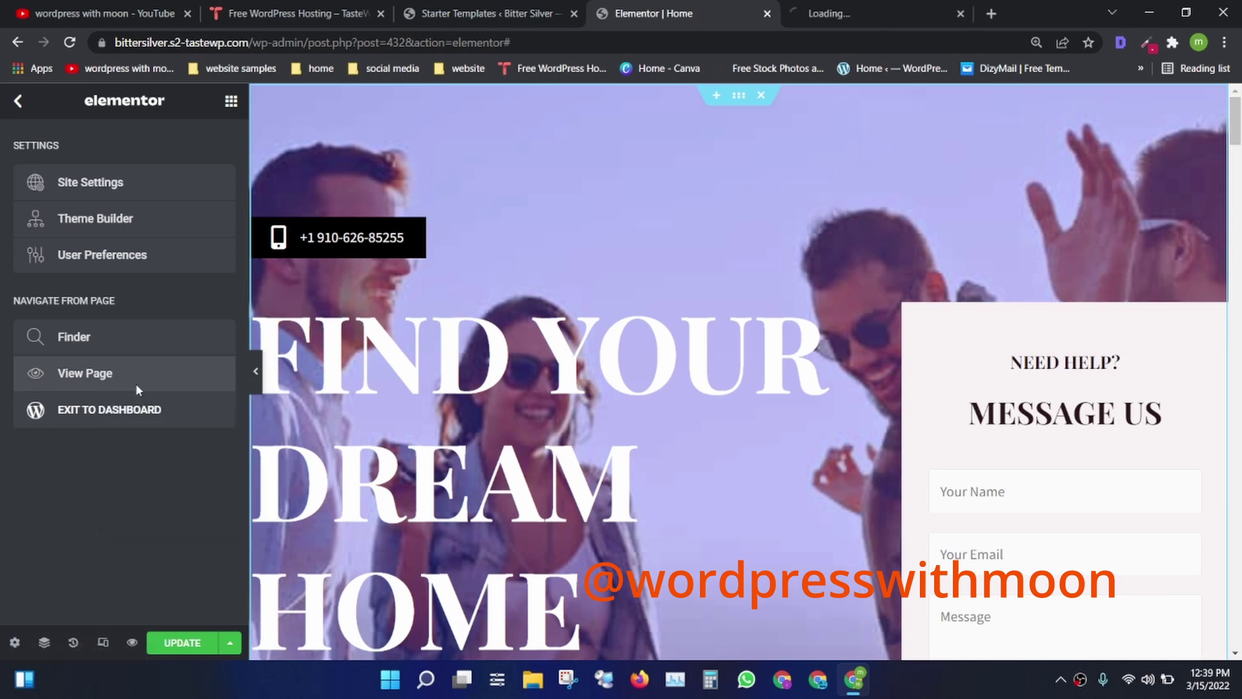
pyautogui.click(930, 5)
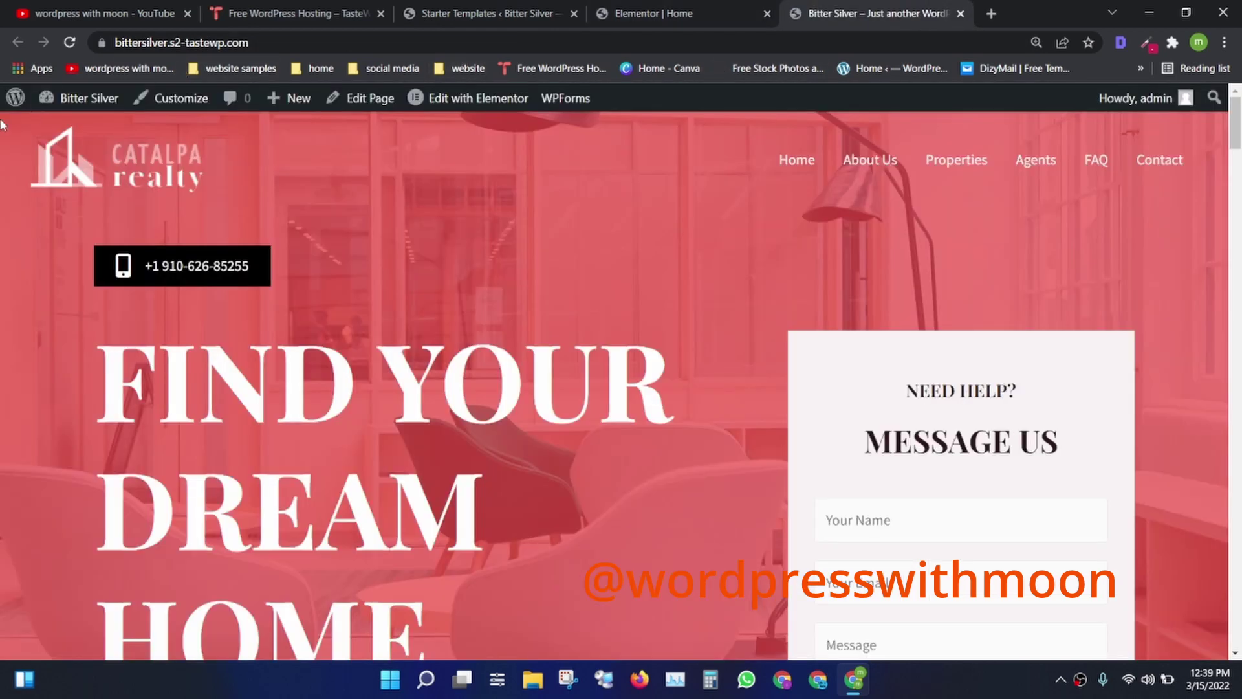
pyautogui.click(14, 101)
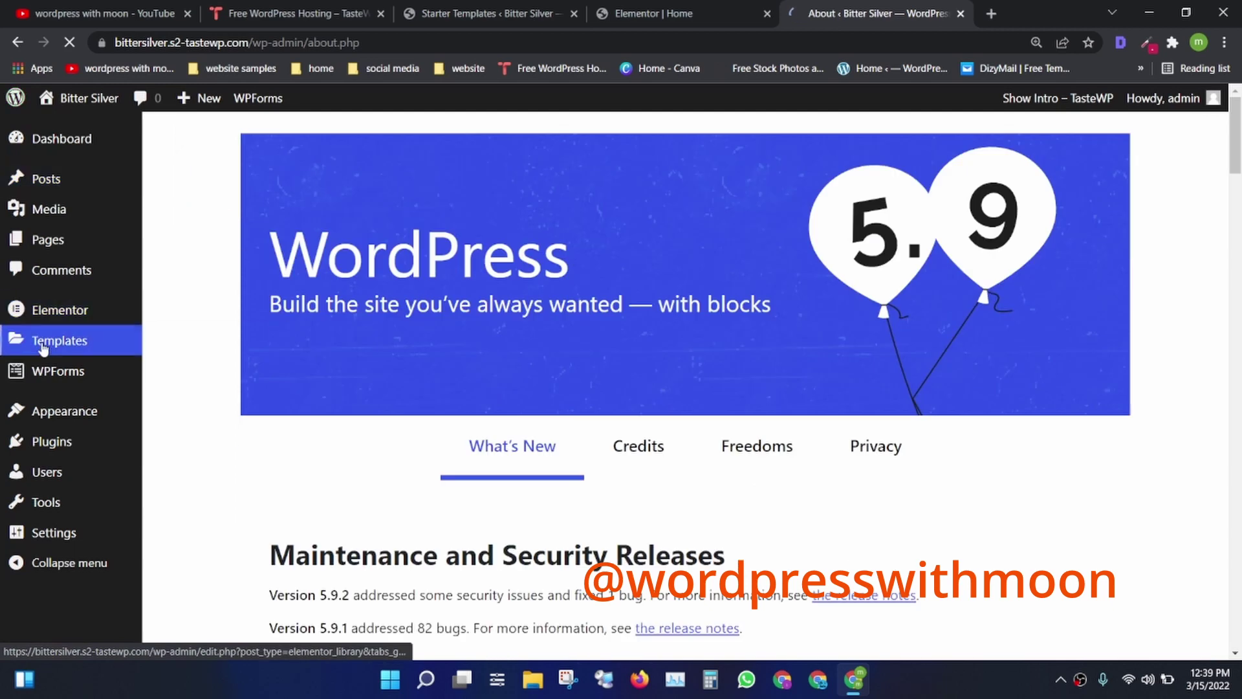
pyautogui.moveTo(64, 374)
pyautogui.click(217, 373)
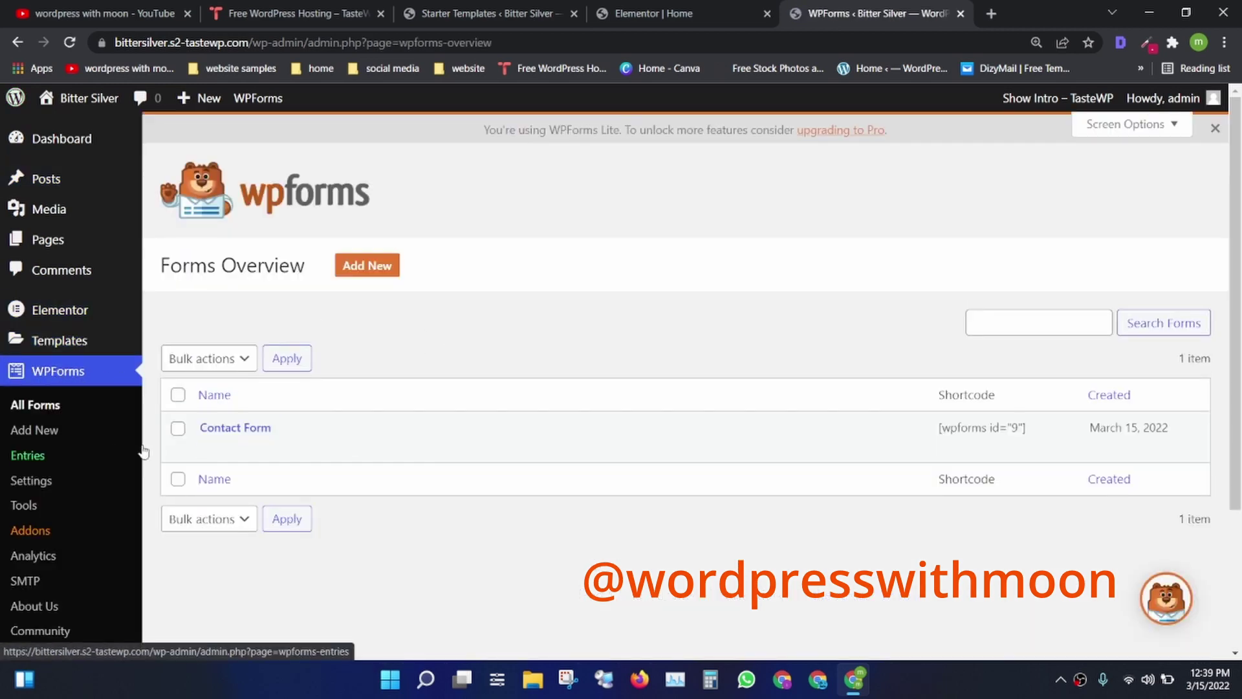
pyautogui.click(208, 446)
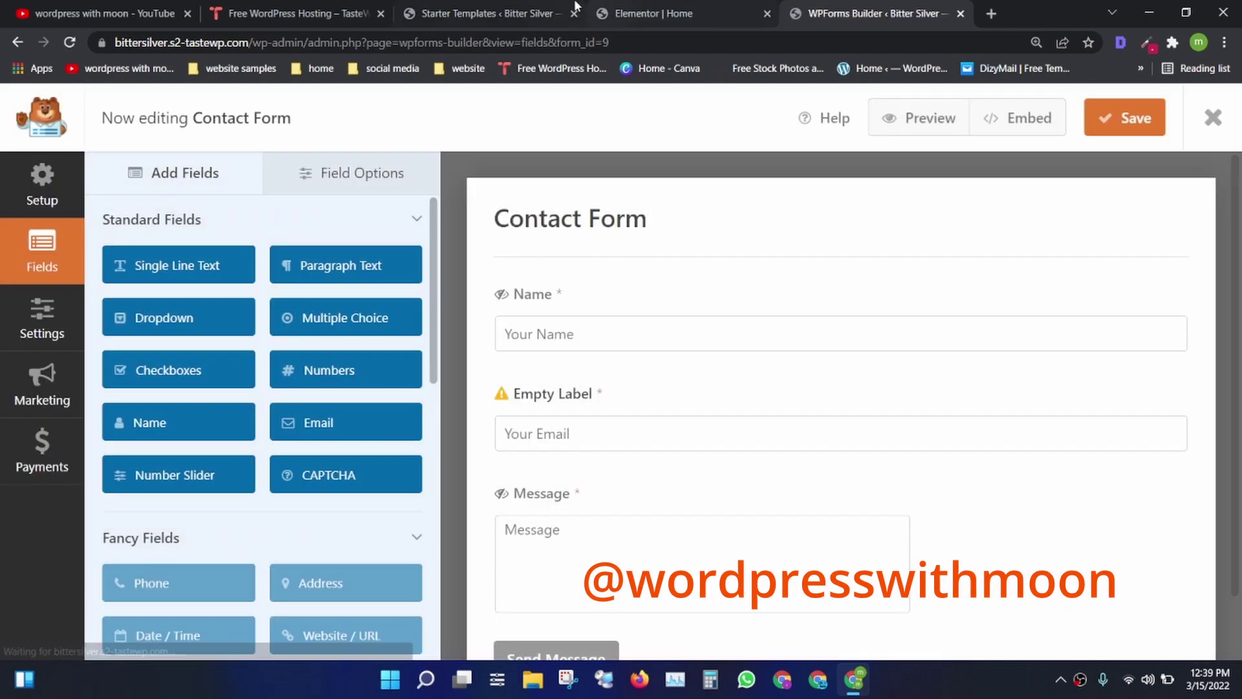
# Add a Checkboxes field between the email and message fields of the Contact Form and save the form
pyautogui.click(492, 13)
pyautogui.click(756, 6)
pyautogui.click(832, 8)
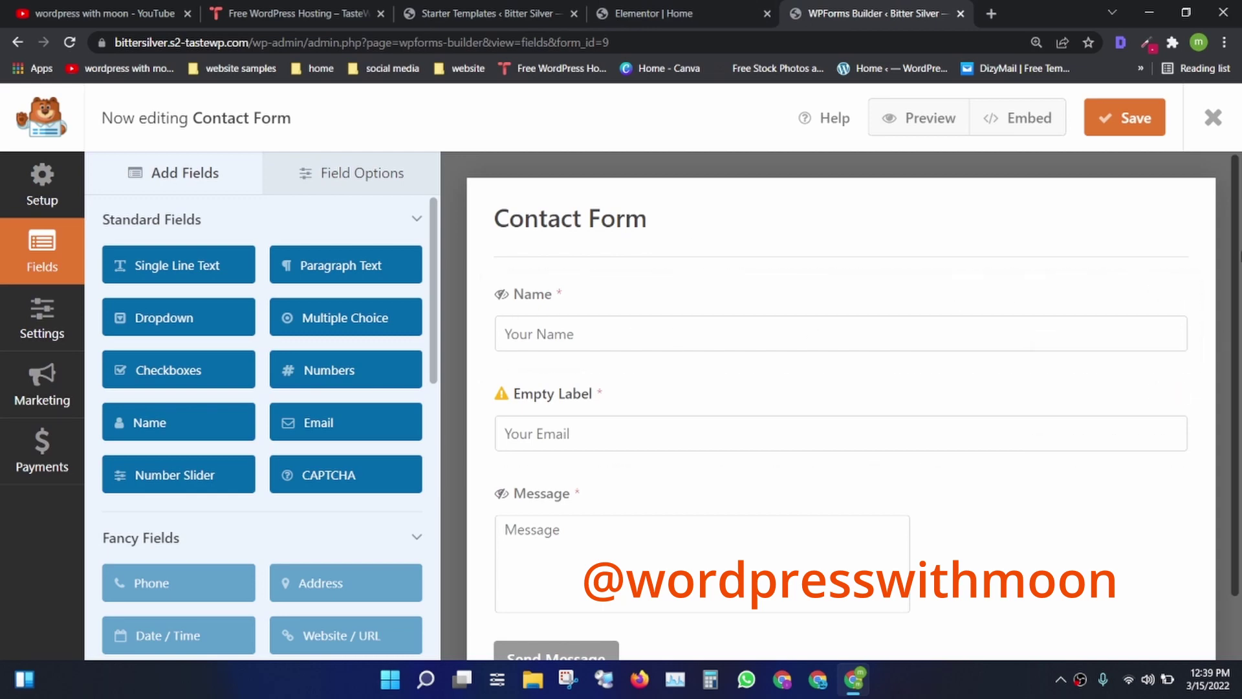
pyautogui.scroll(-1, 1188, 379)
pyautogui.moveTo(226, 367); pyautogui.dragTo(576, 425)
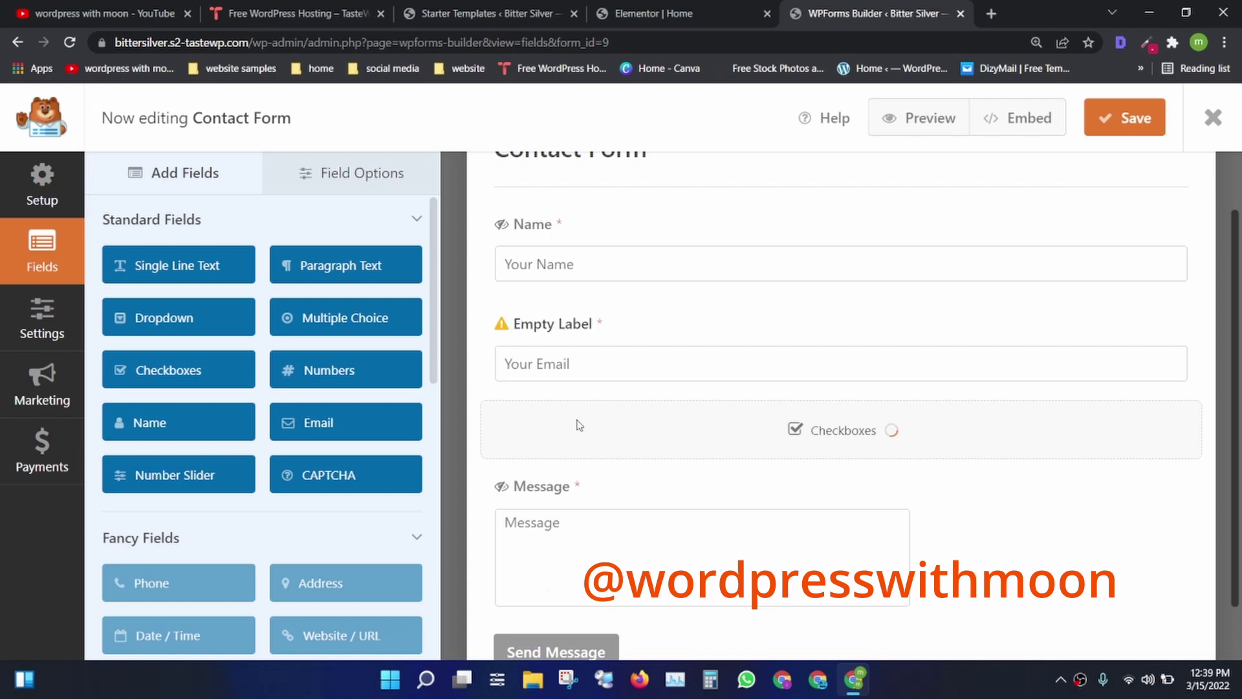
pyautogui.scroll(-2, 547, 533)
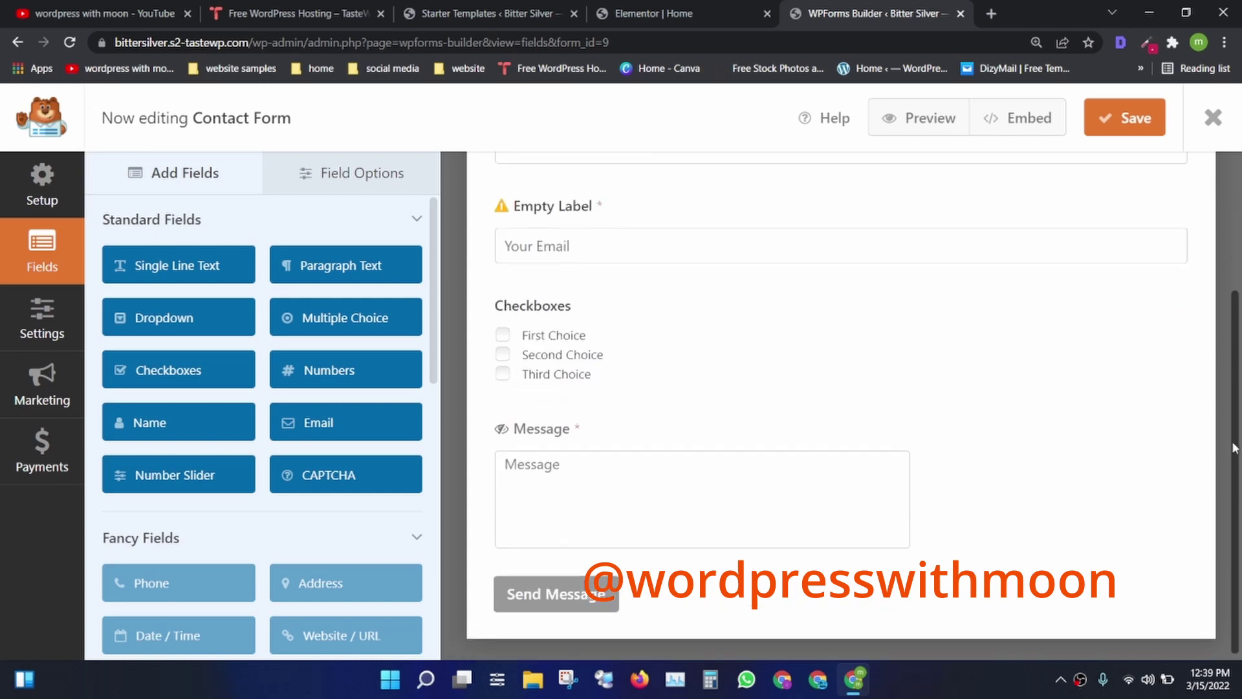
pyautogui.click(1096, 111)
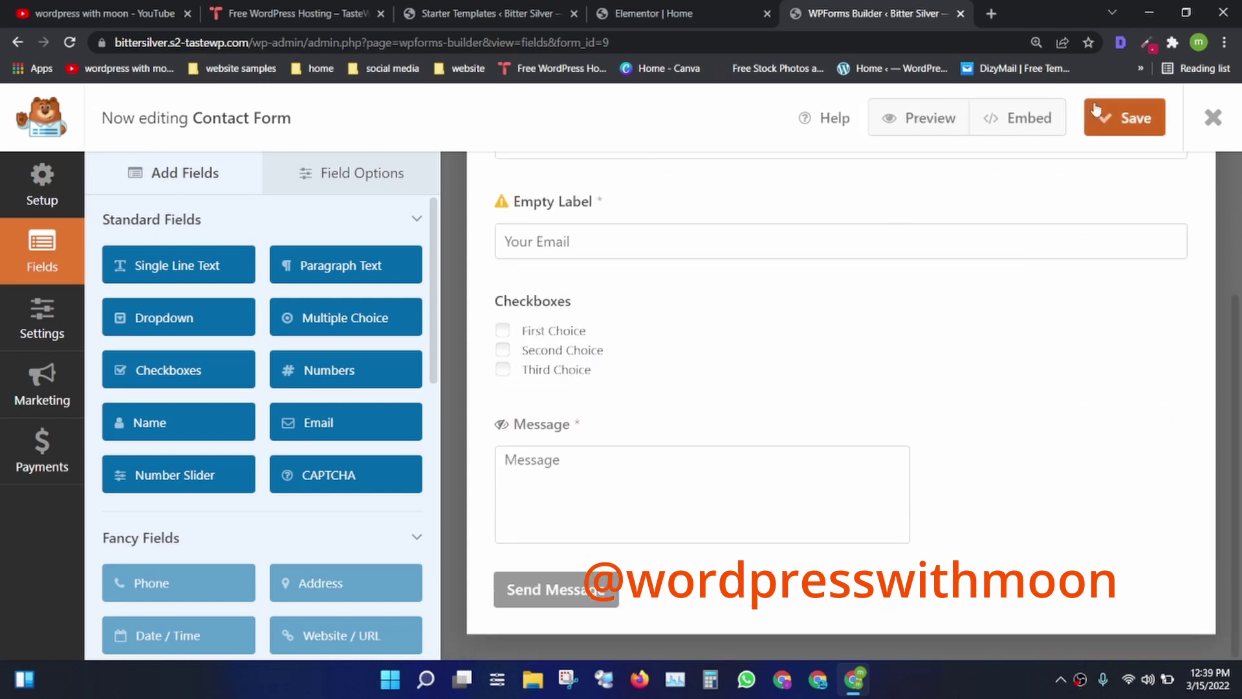
# Preview the home page from Elementor and check the fields of the Message Us form
pyautogui.click(685, 11)
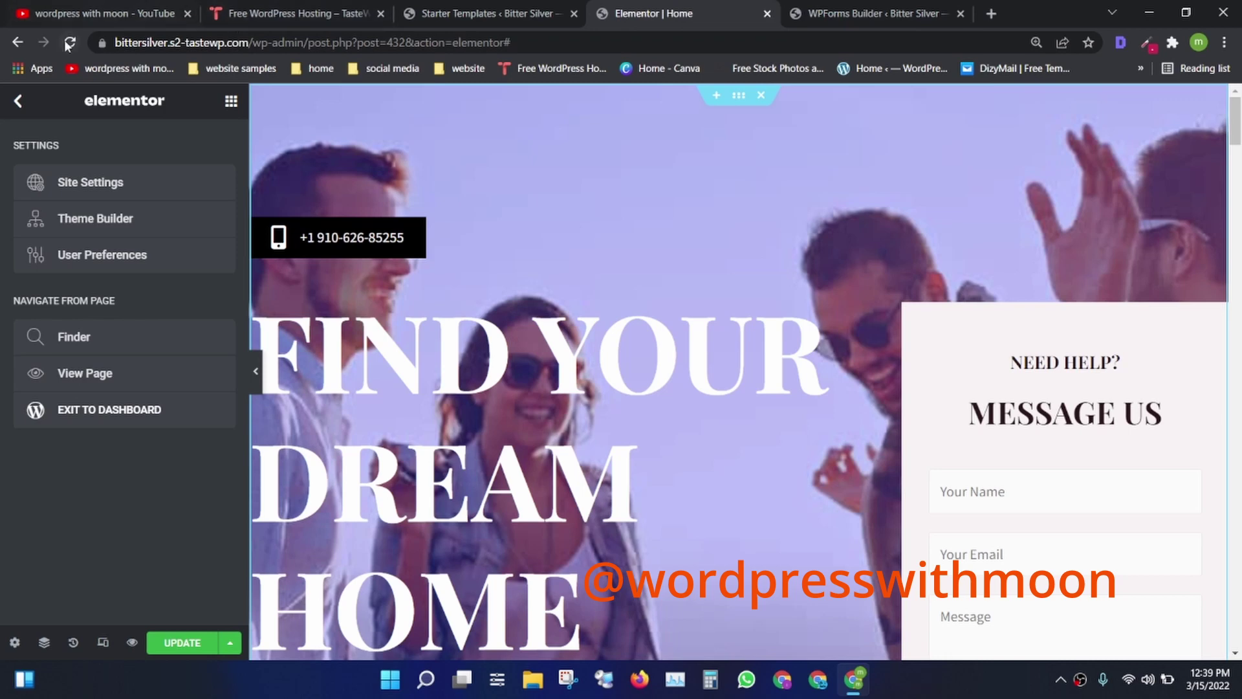
pyautogui.click(133, 643)
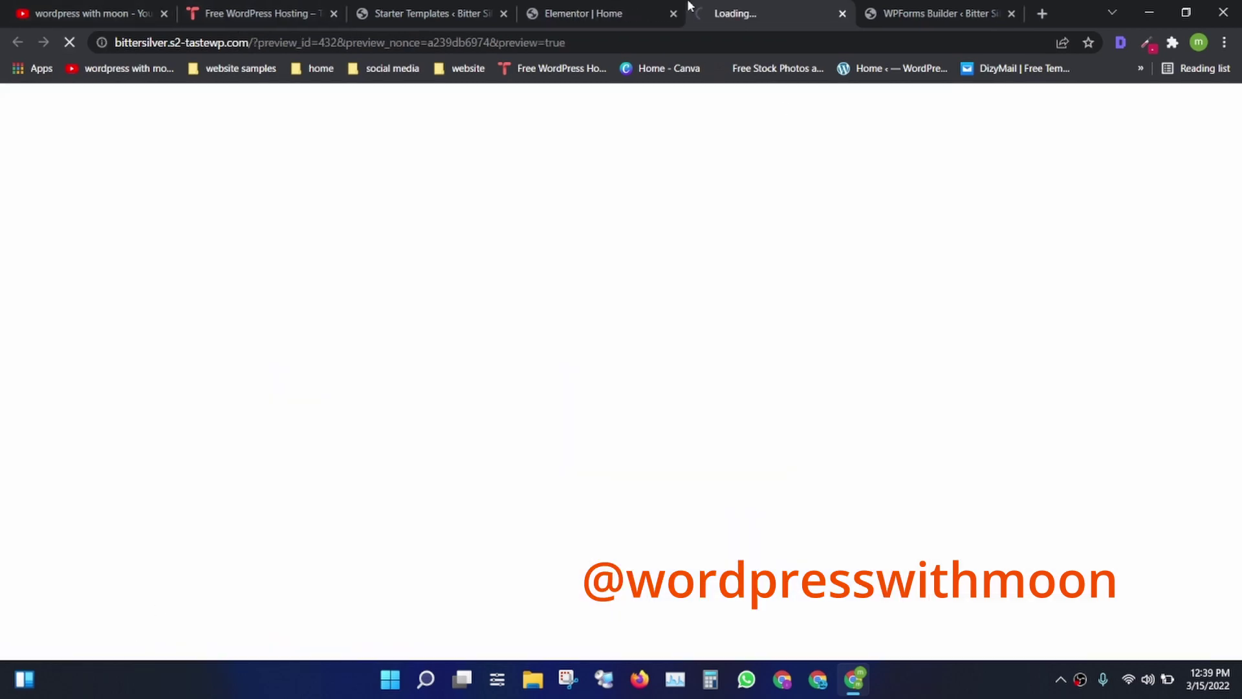
pyautogui.click(643, 4)
pyautogui.click(753, 7)
pyautogui.scroll(-15, 1240, 192)
pyautogui.scroll(10, 1237, 175)
pyautogui.moveTo(1238, 160); pyautogui.dragTo(1236, 158)
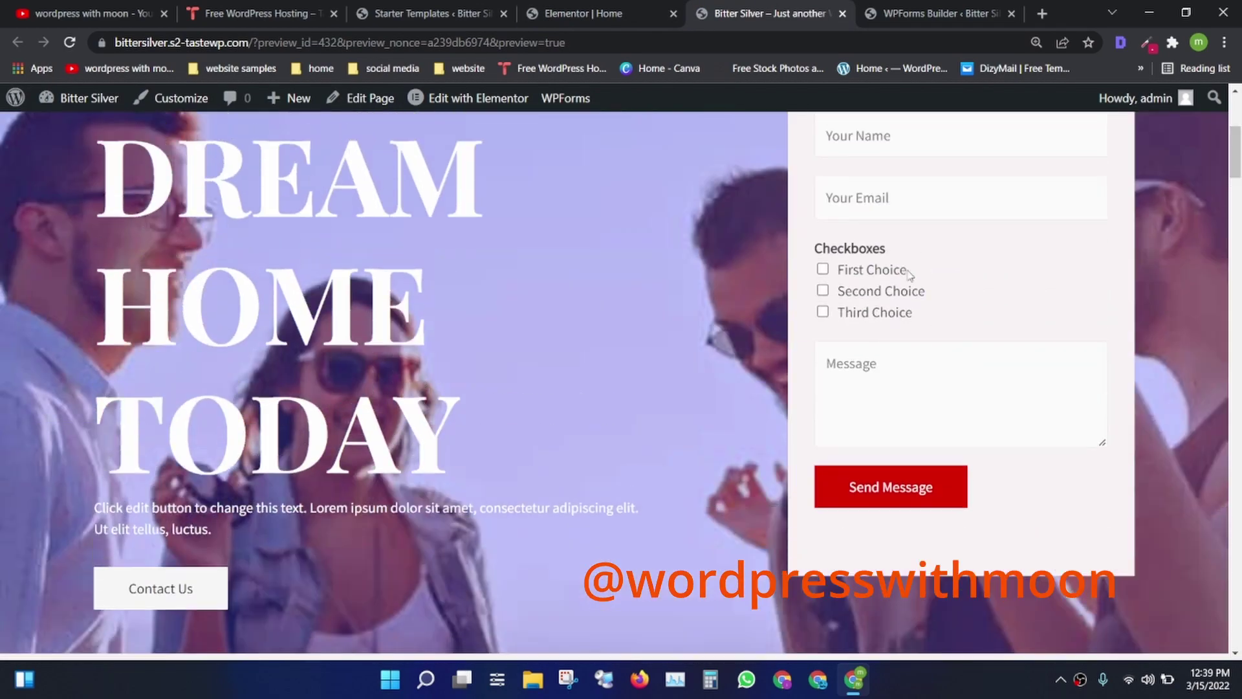
pyautogui.click(847, 18)
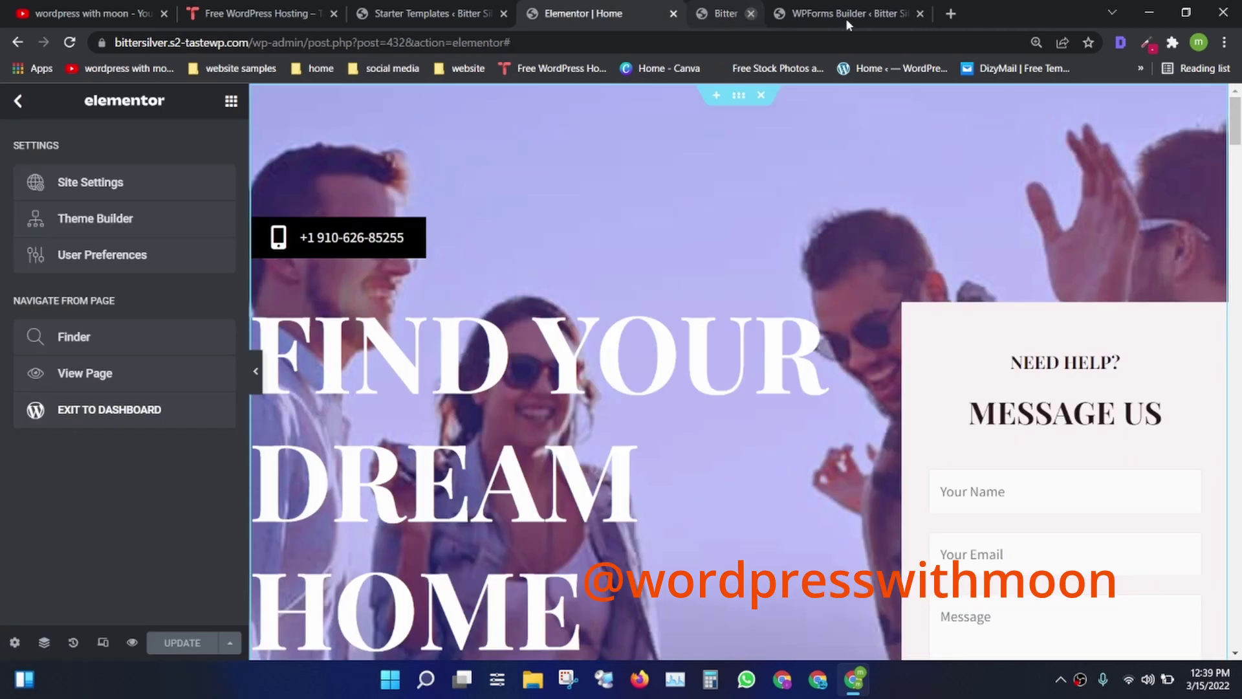
# Save the Contact Form with an Email field added between the checkboxes and Message, and preview the home page again
pyautogui.click(847, 18)
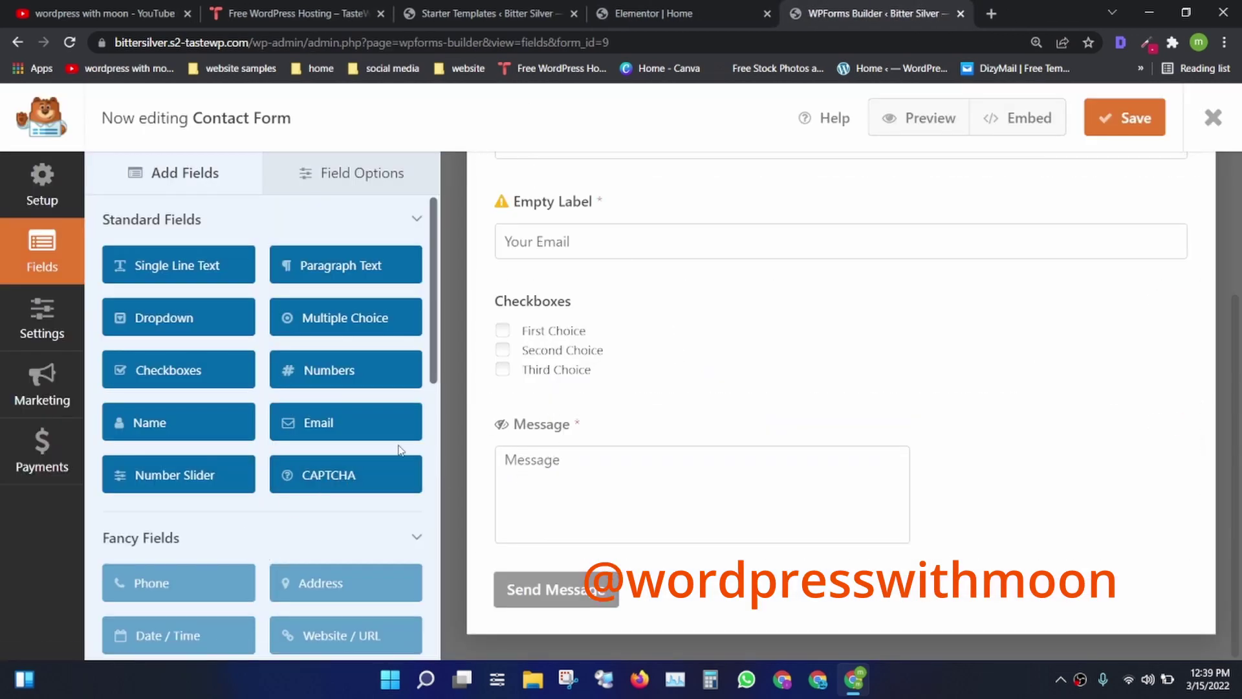
pyautogui.moveTo(348, 442); pyautogui.dragTo(838, 387)
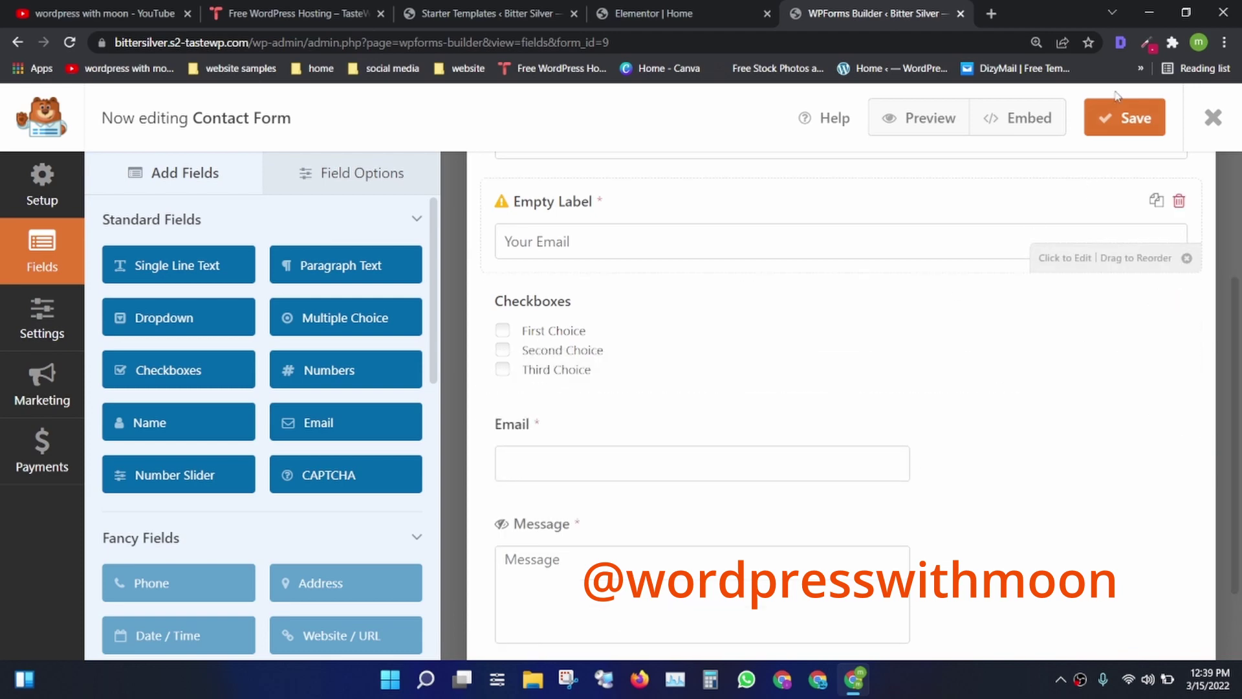
pyautogui.click(725, 7)
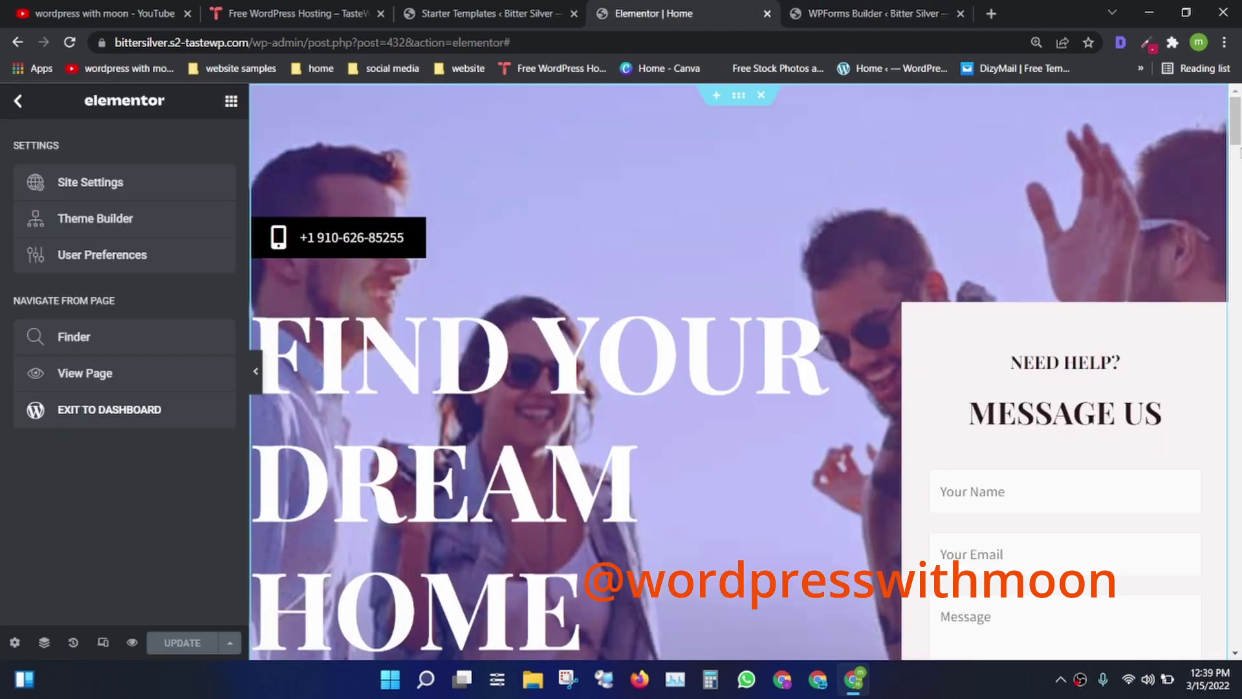
pyautogui.click(133, 643)
pyautogui.click(601, 13)
pyautogui.click(731, 10)
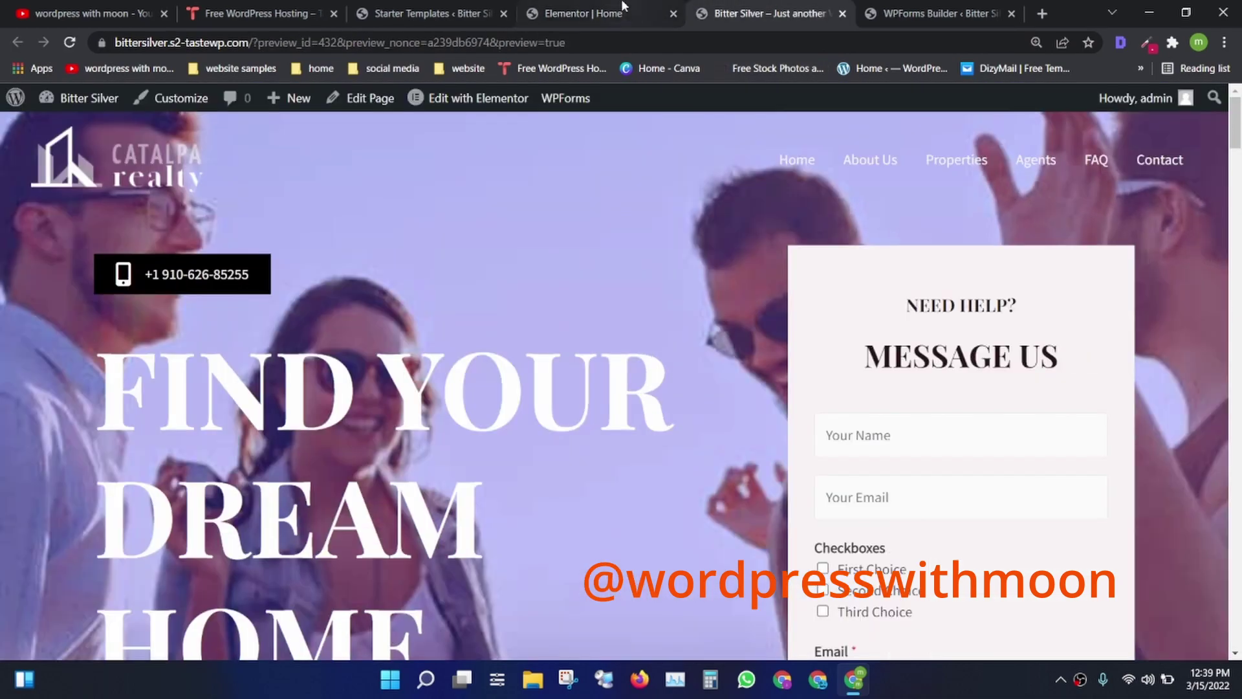
# Review the gallery of the Trusted By logo carousel in Elementor and set its image size to Large - 1024 x 1024
pyautogui.click(625, 7)
pyautogui.moveTo(1238, 119); pyautogui.dragTo(1239, 209)
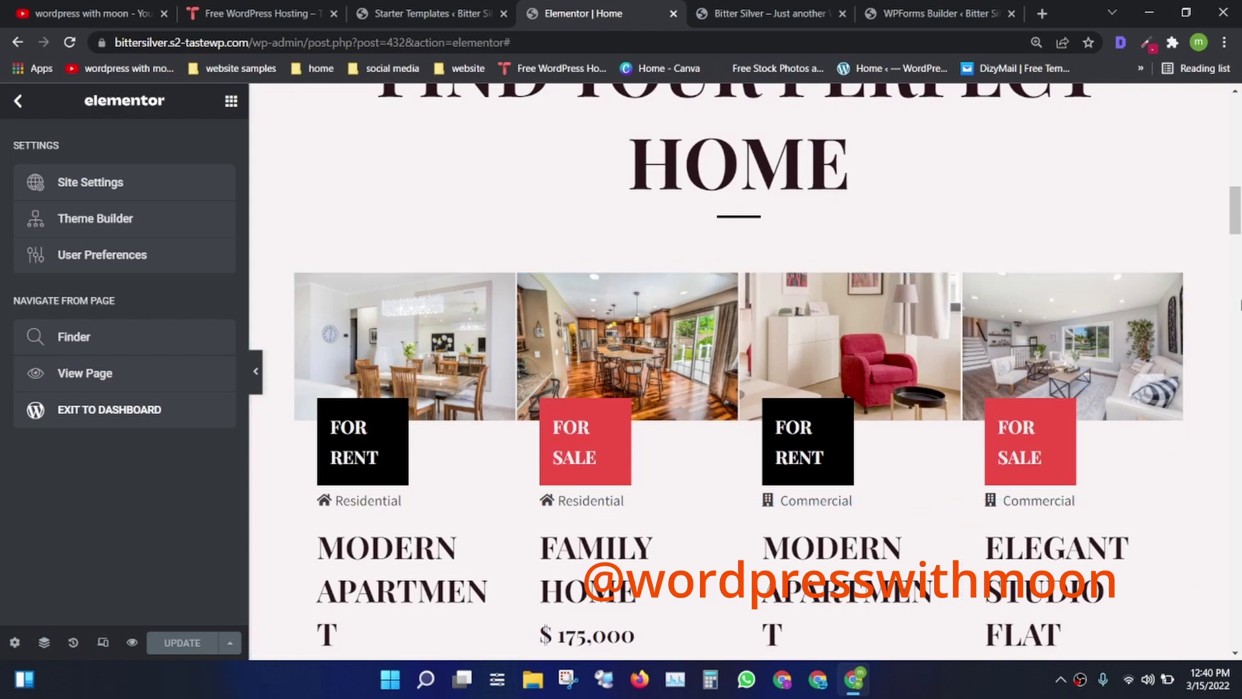
pyautogui.moveTo(1237, 226); pyautogui.dragTo(1240, 563)
pyautogui.click(651, 343)
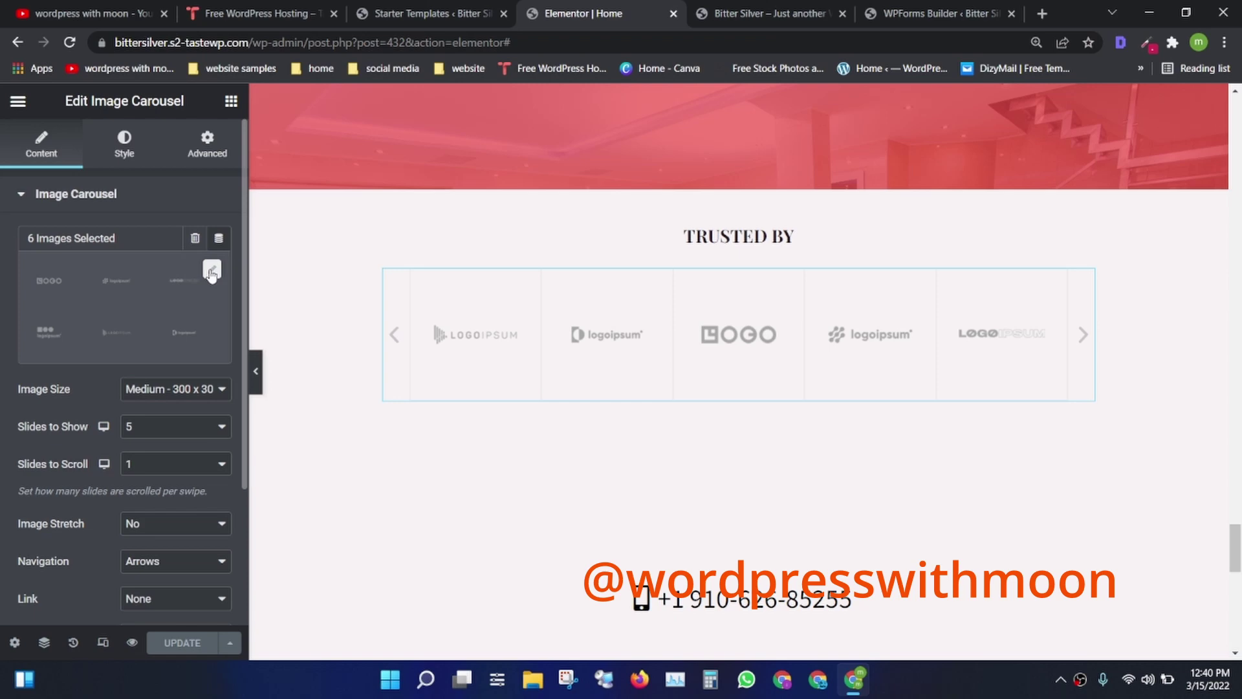
pyautogui.click(211, 271)
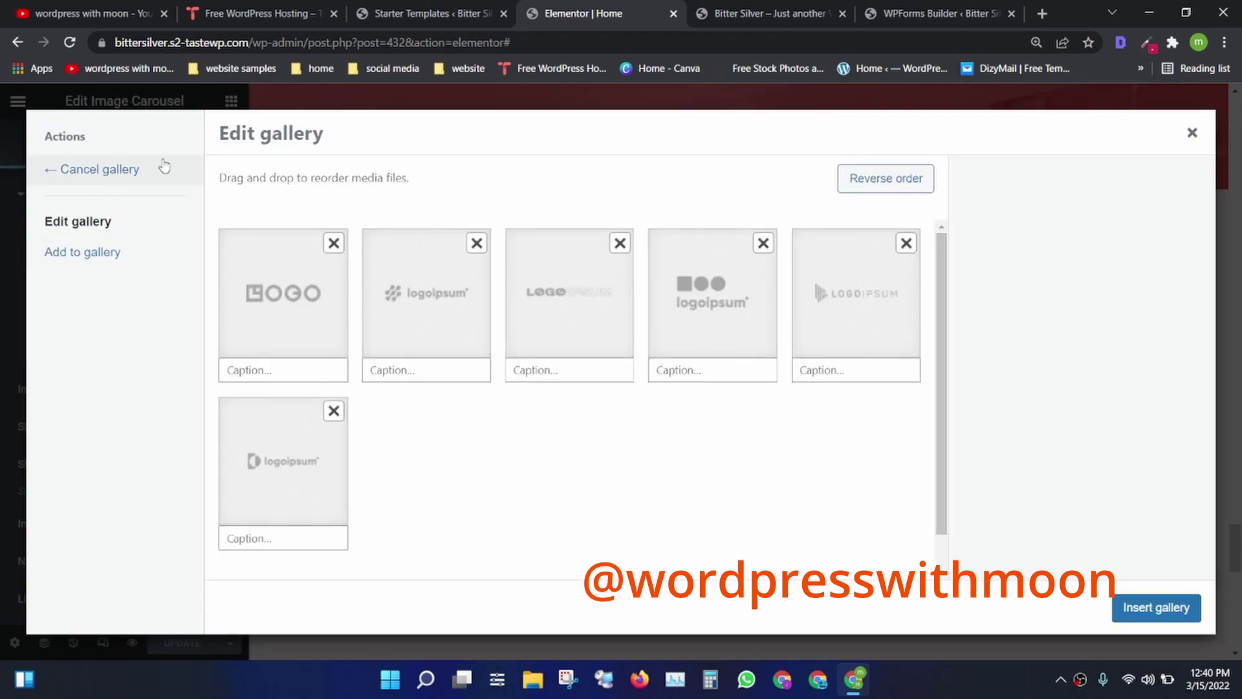
pyautogui.click(1190, 135)
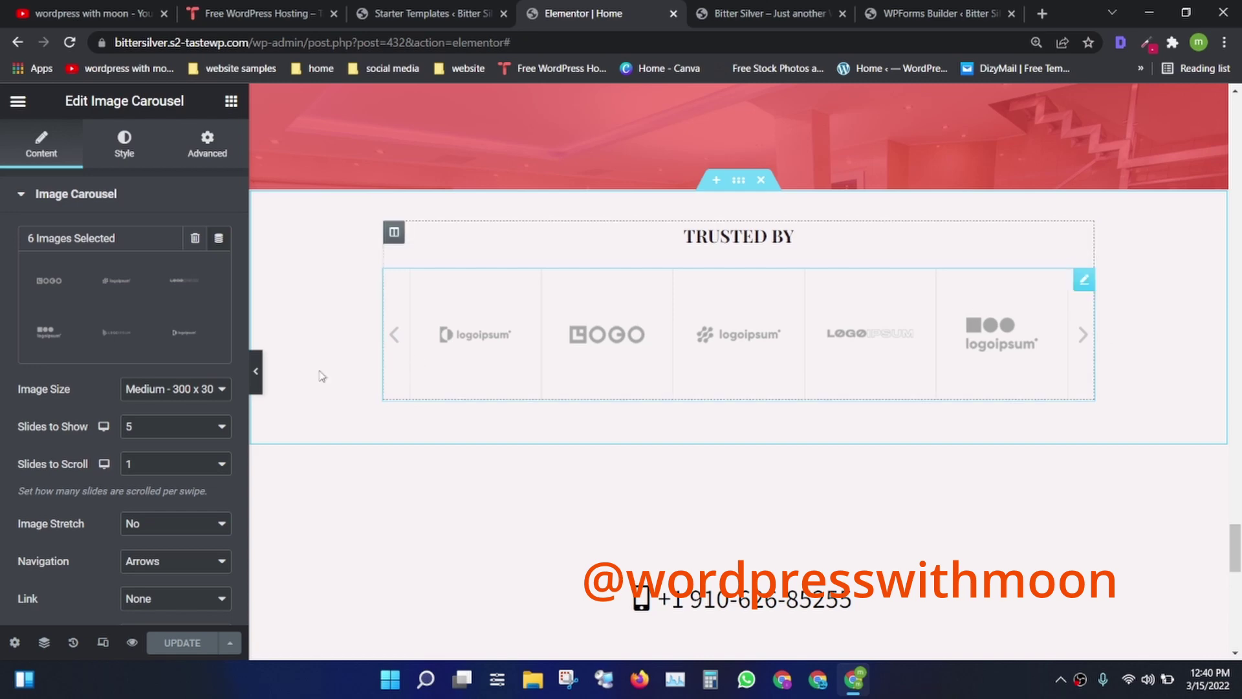
pyautogui.click(162, 396)
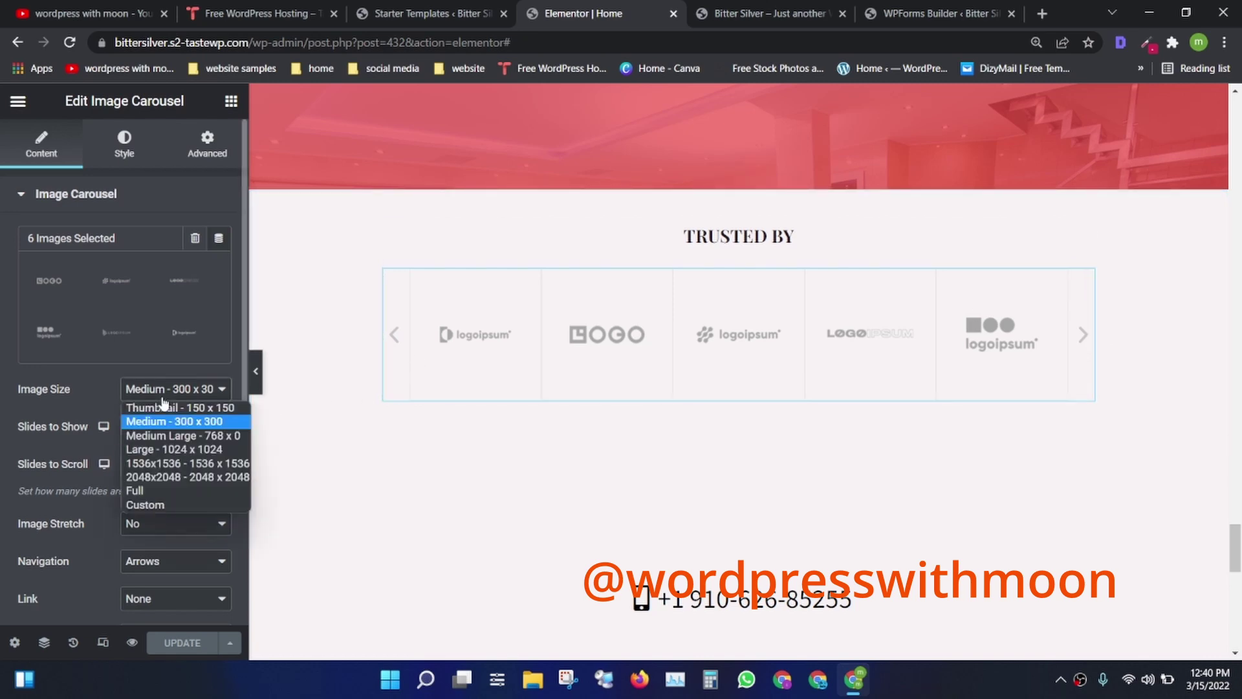
pyautogui.click(165, 448)
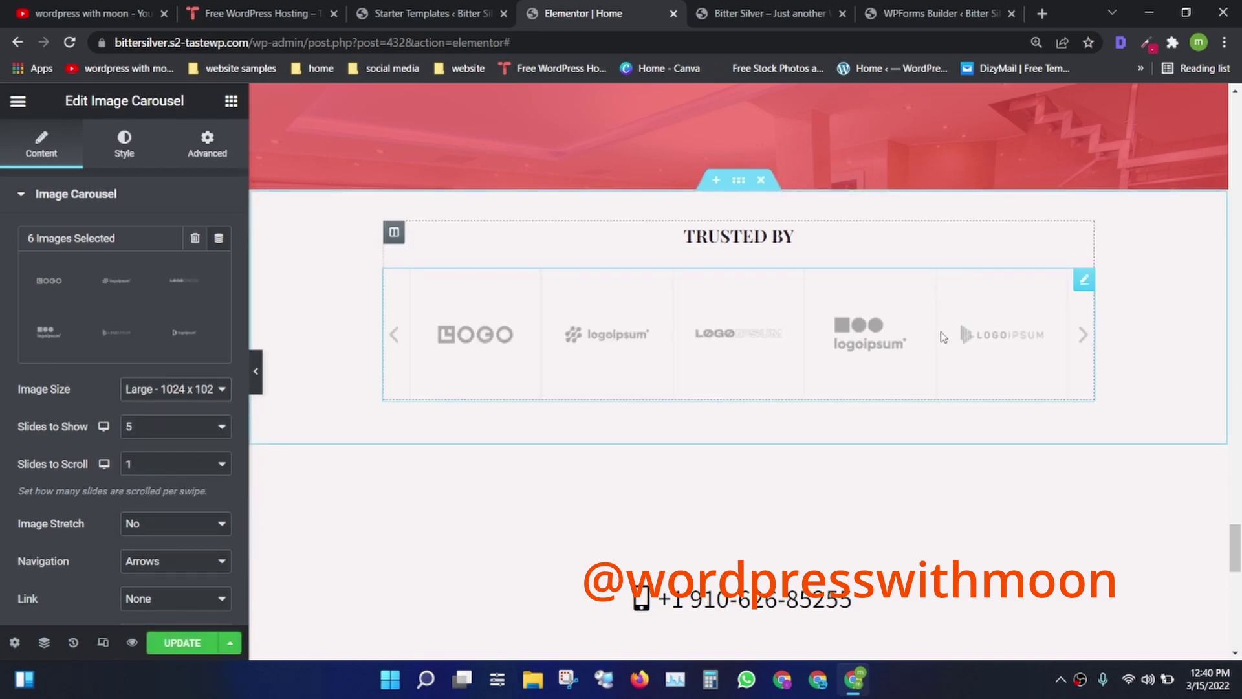
# Set the Trusted By logo carousel to show 3 slides, page through its logos, and update the home page
pyautogui.click(167, 388)
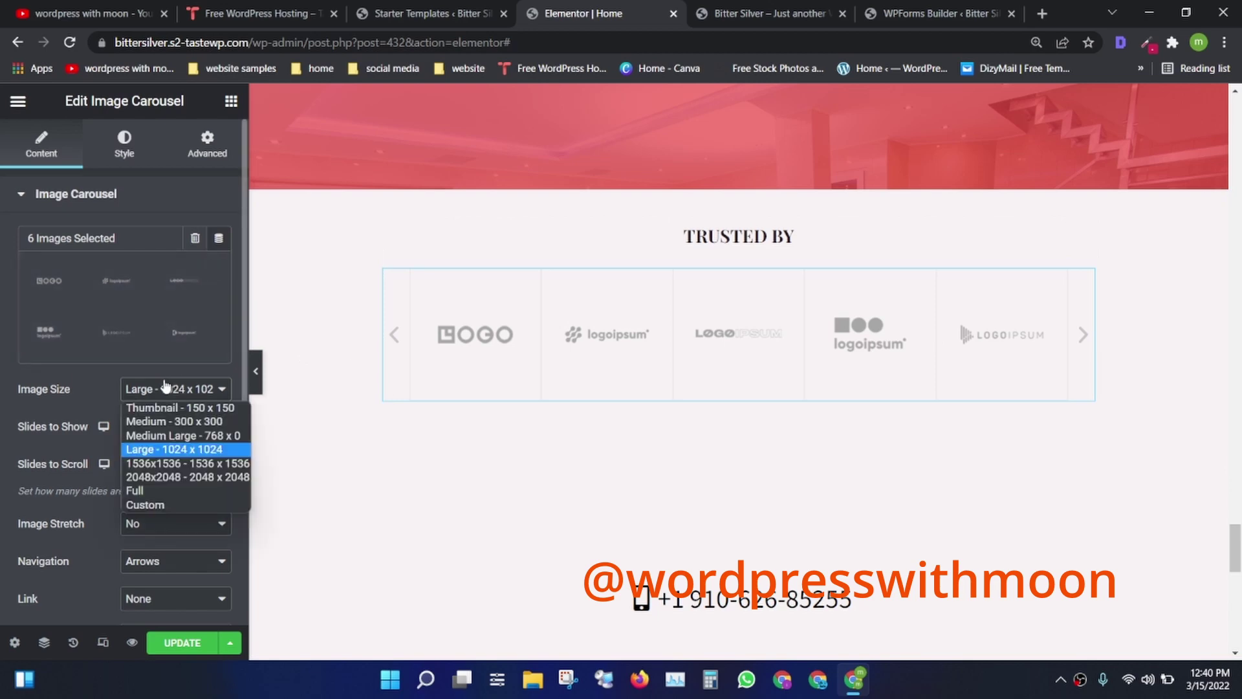
pyautogui.click(51, 435)
pyautogui.click(144, 427)
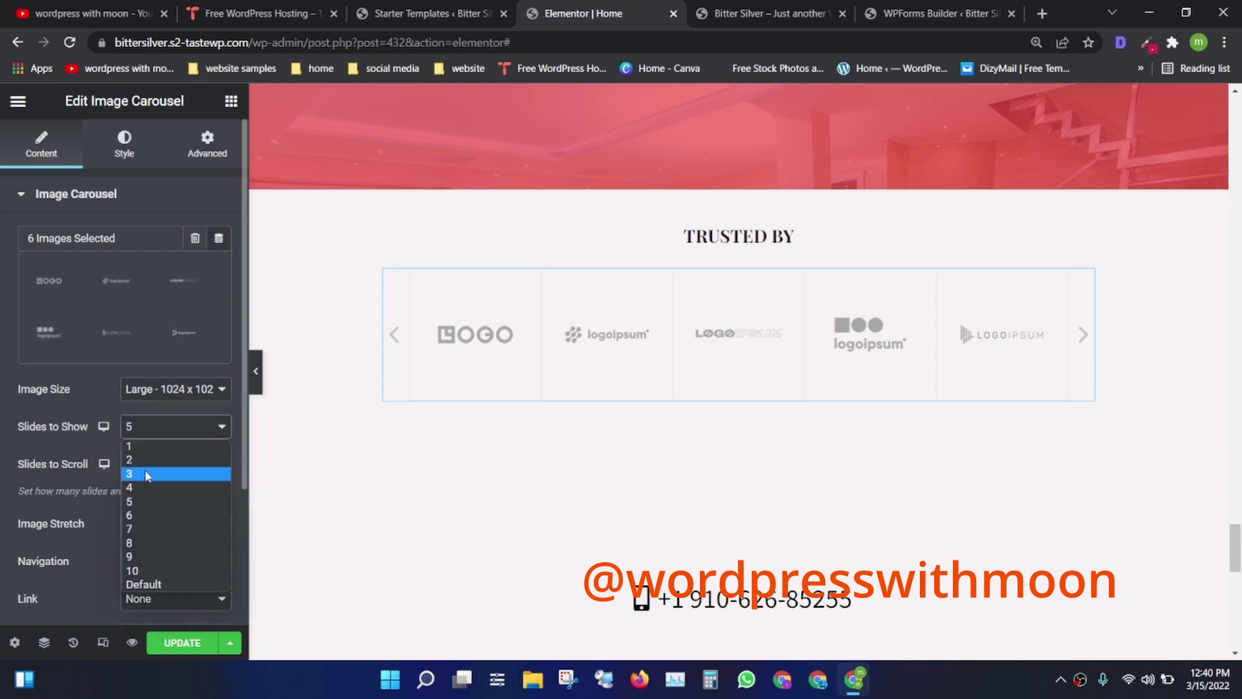
pyautogui.click(148, 474)
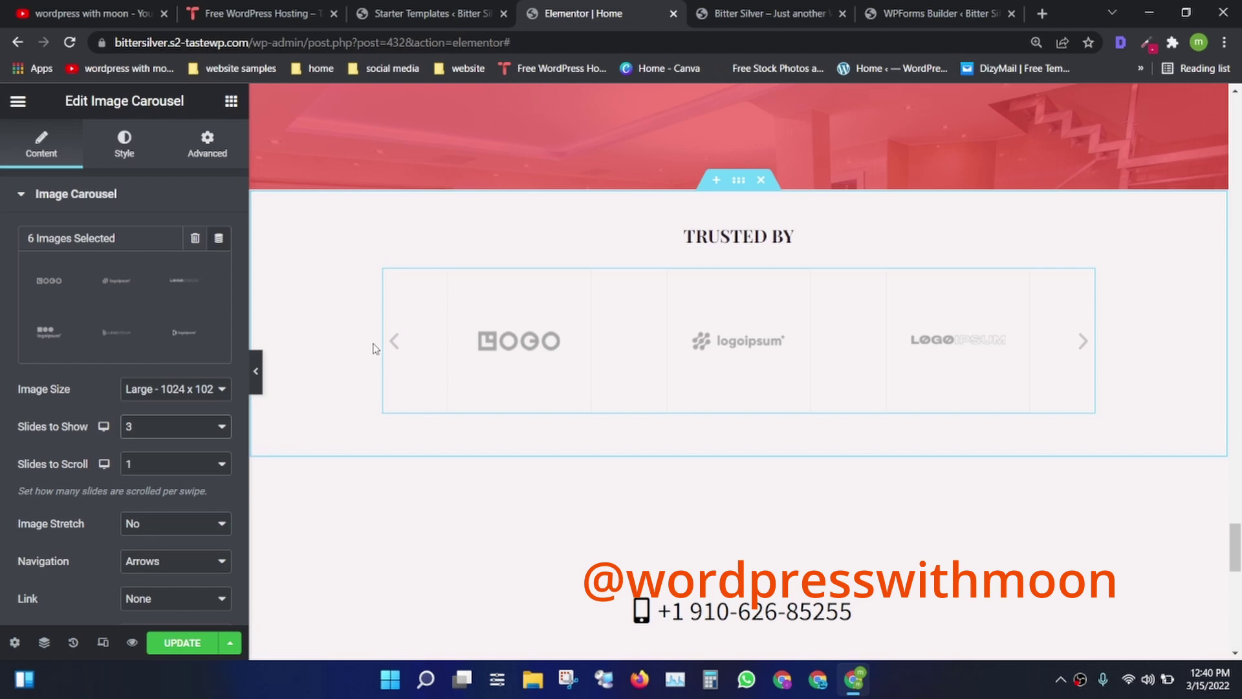
pyautogui.click(392, 344)
pyautogui.click(392, 344)
pyautogui.click(392, 344)
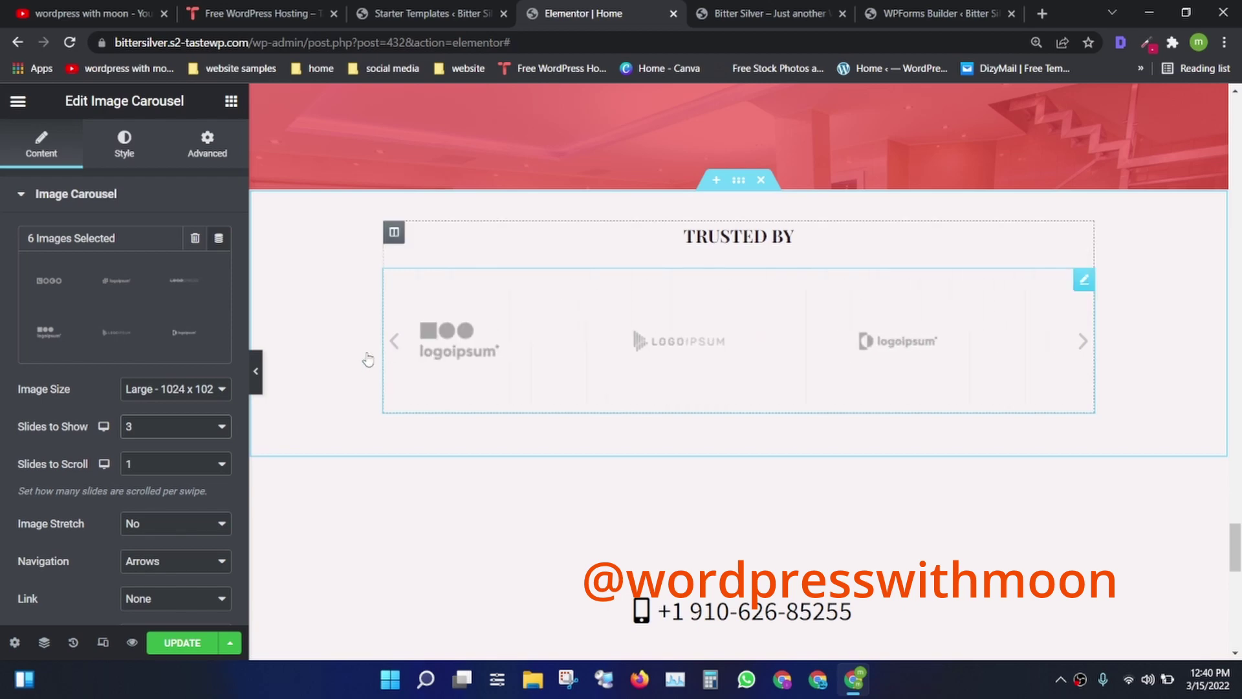
pyautogui.click(168, 644)
# Open the site's About Us page from the home page preview in Elementor and close the WPForms Builder tab
pyautogui.click(734, 8)
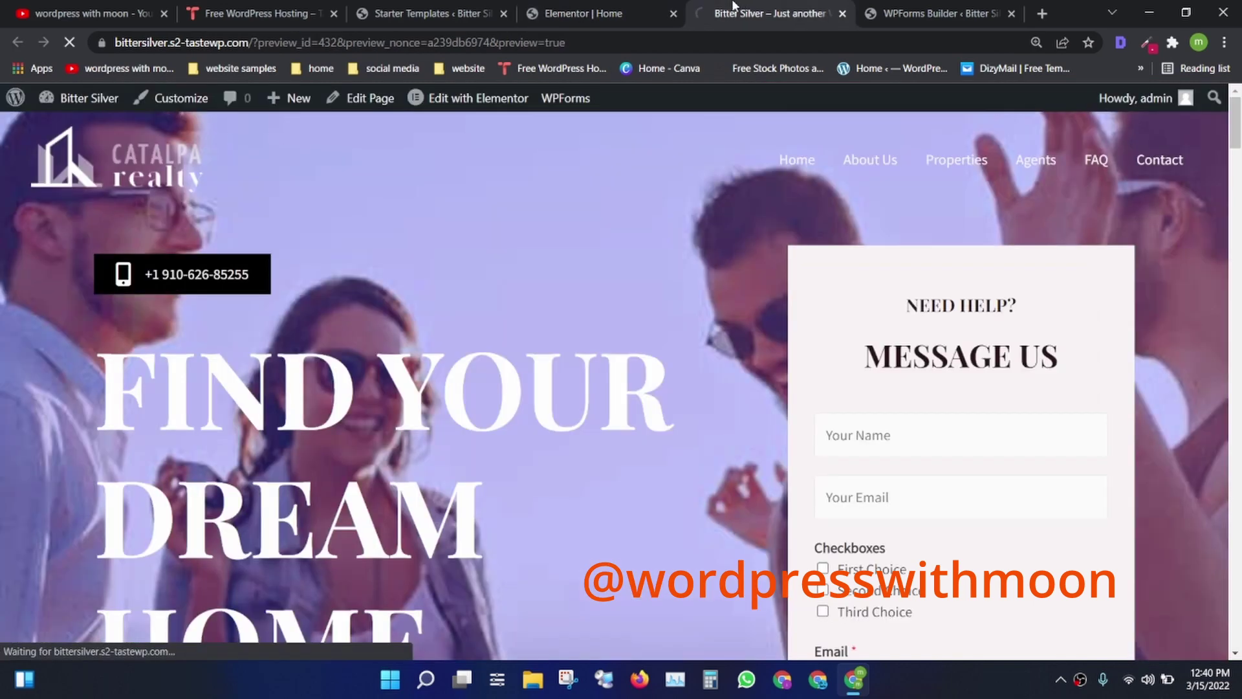
pyautogui.click(655, 4)
pyautogui.click(755, 5)
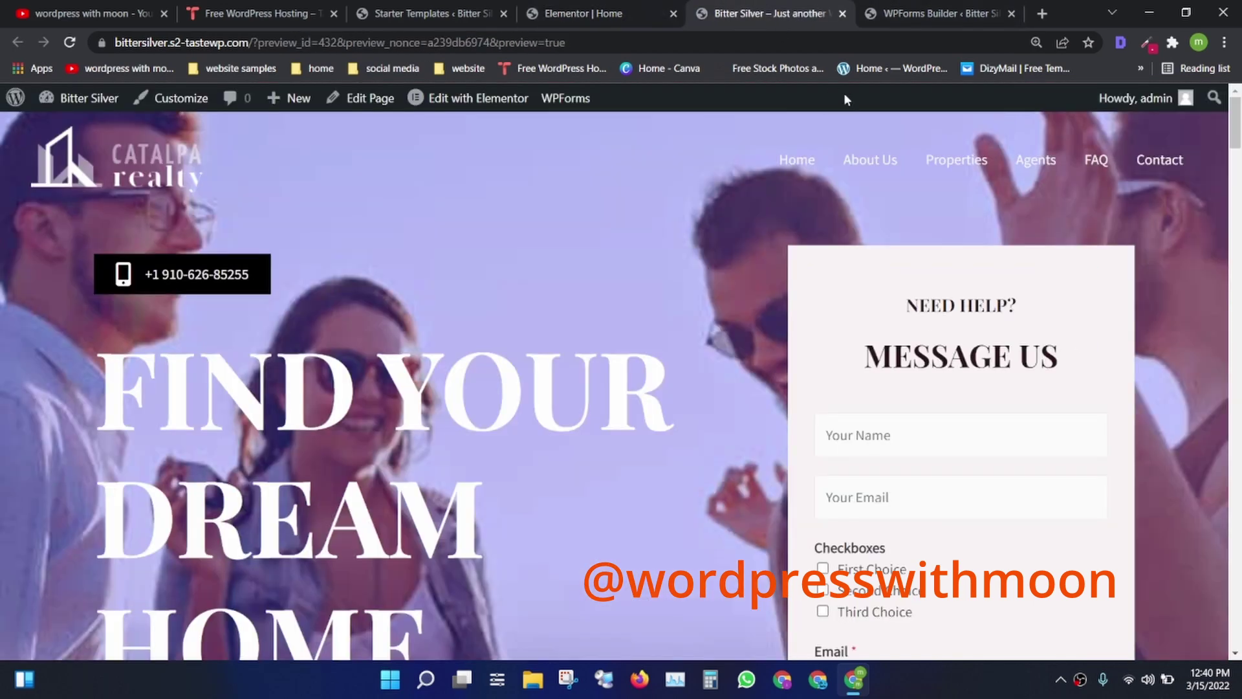
pyautogui.click(872, 160)
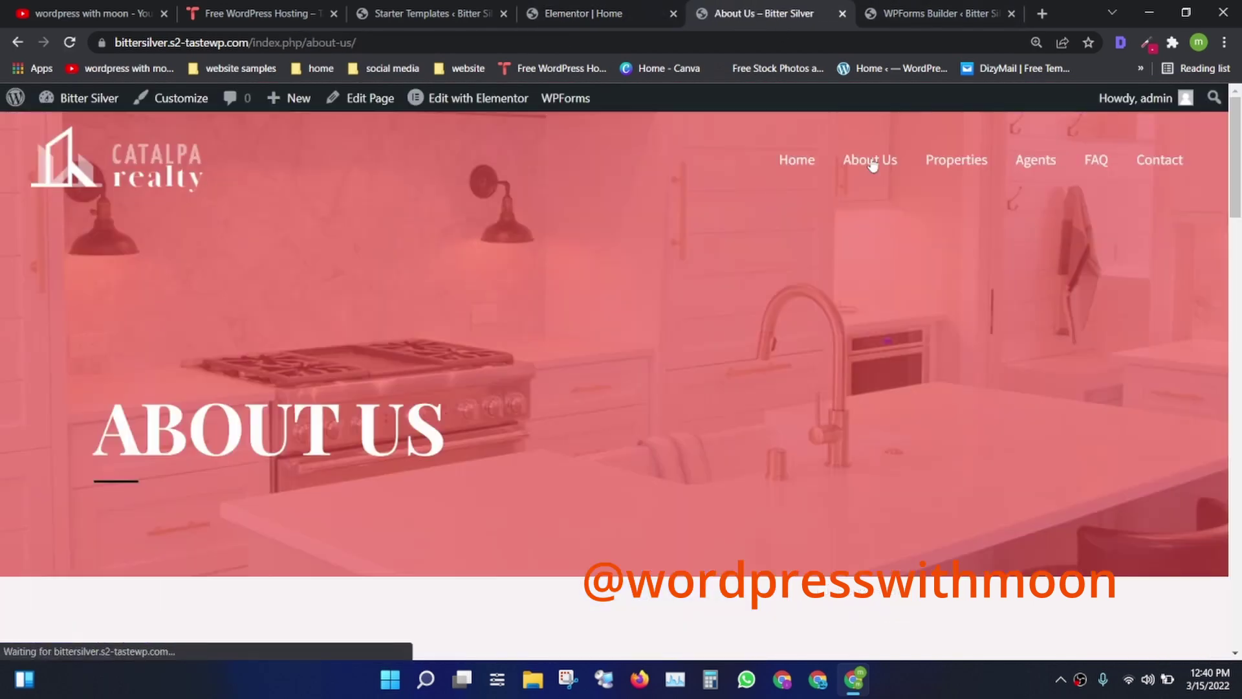
pyautogui.click(453, 96)
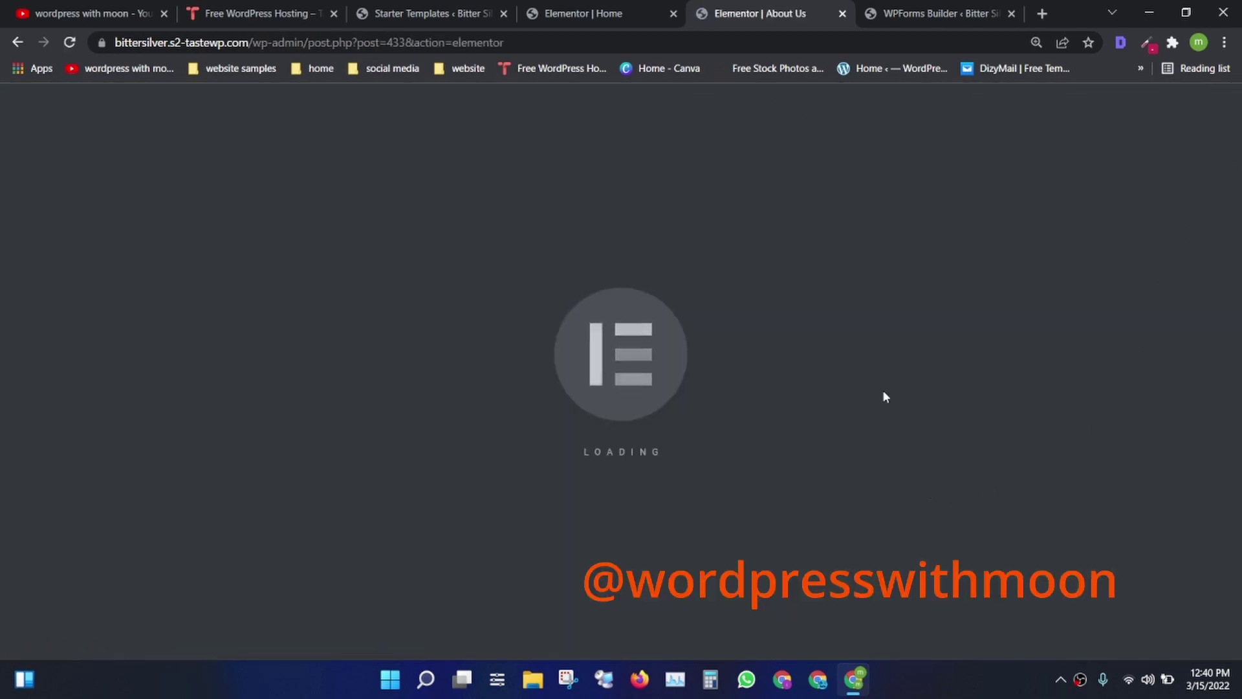
pyautogui.click(874, 11)
pyautogui.click(1013, 14)
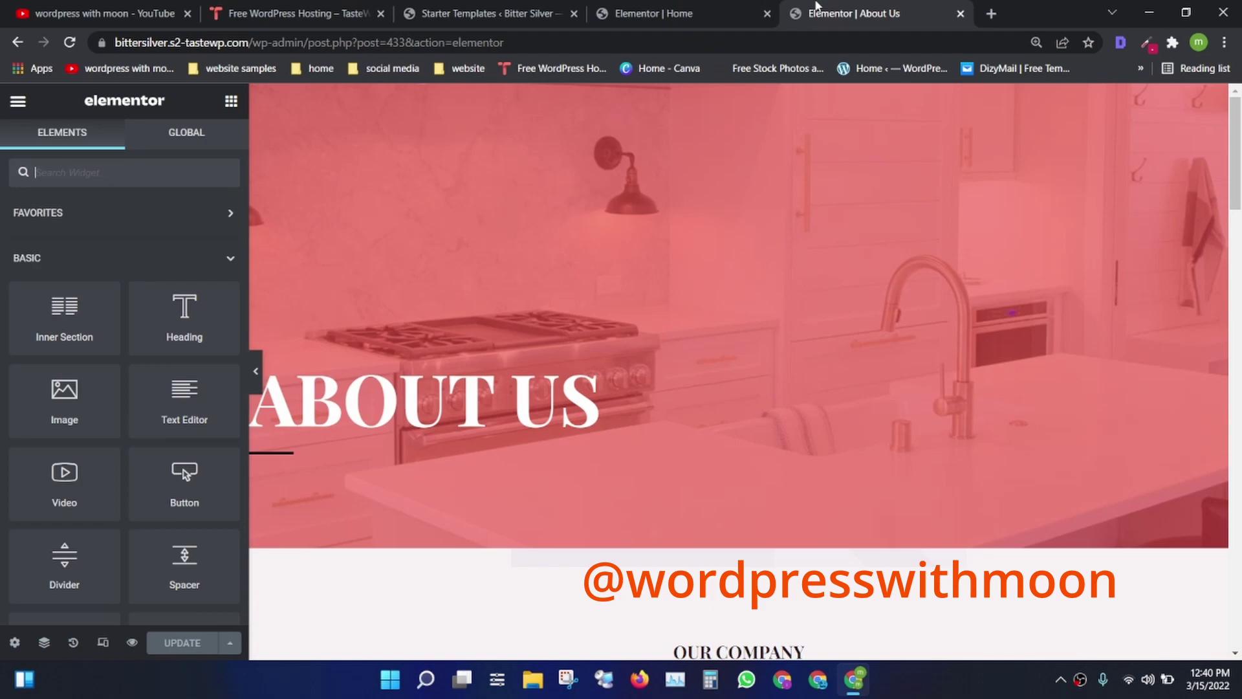
# Examine the About Us page in Elementor from the company text through the vision and mission sections to the counters
pyautogui.scroll(-10, 744, 372)
pyautogui.moveTo(1241, 438); pyautogui.dragTo(1241, 327)
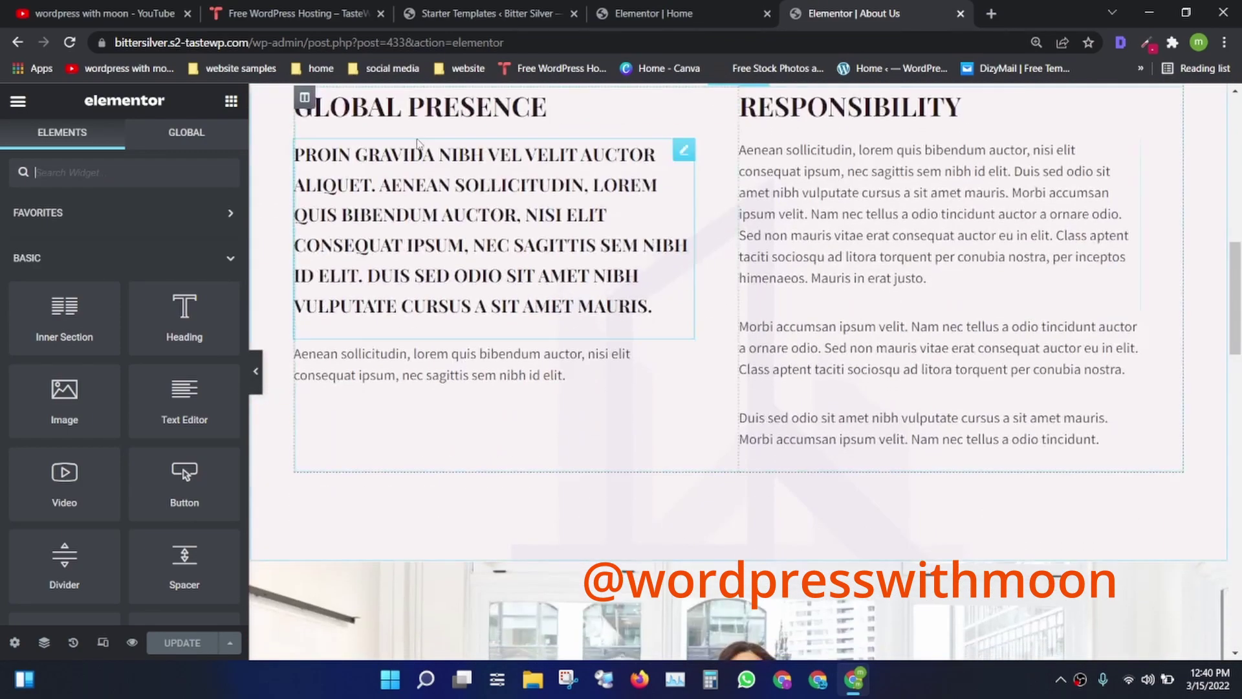
pyautogui.scroll(-7, 1232, 407)
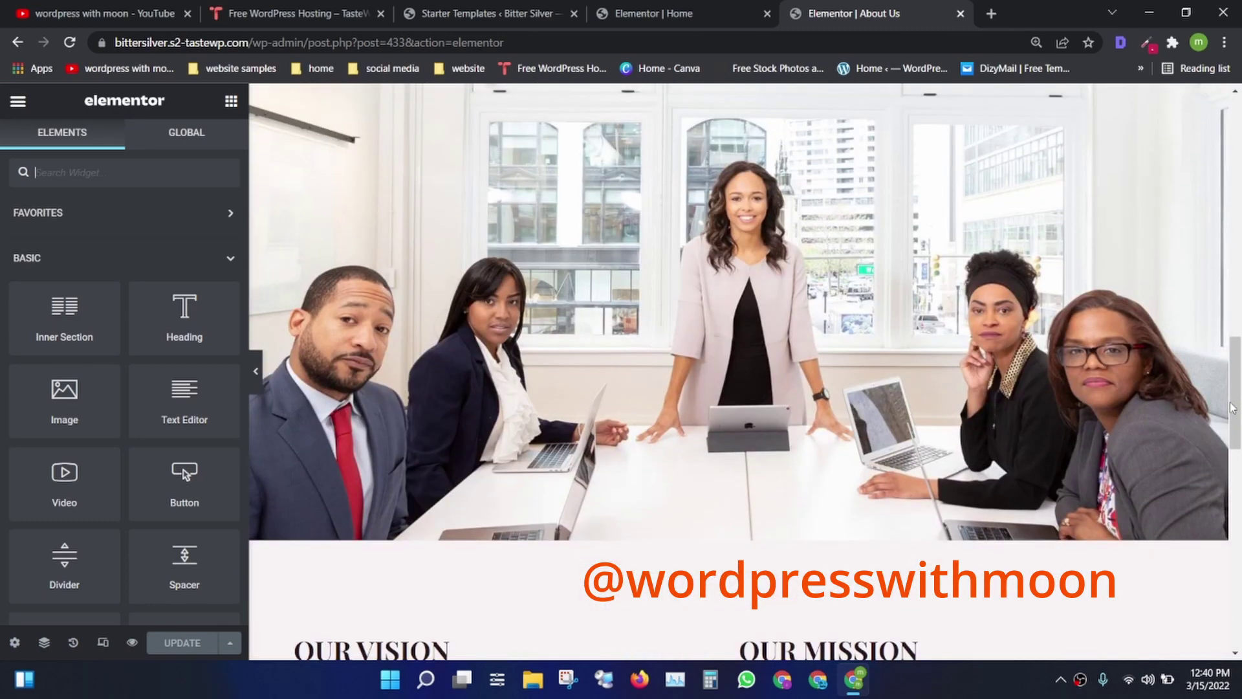
pyautogui.scroll(-1, 573, 272)
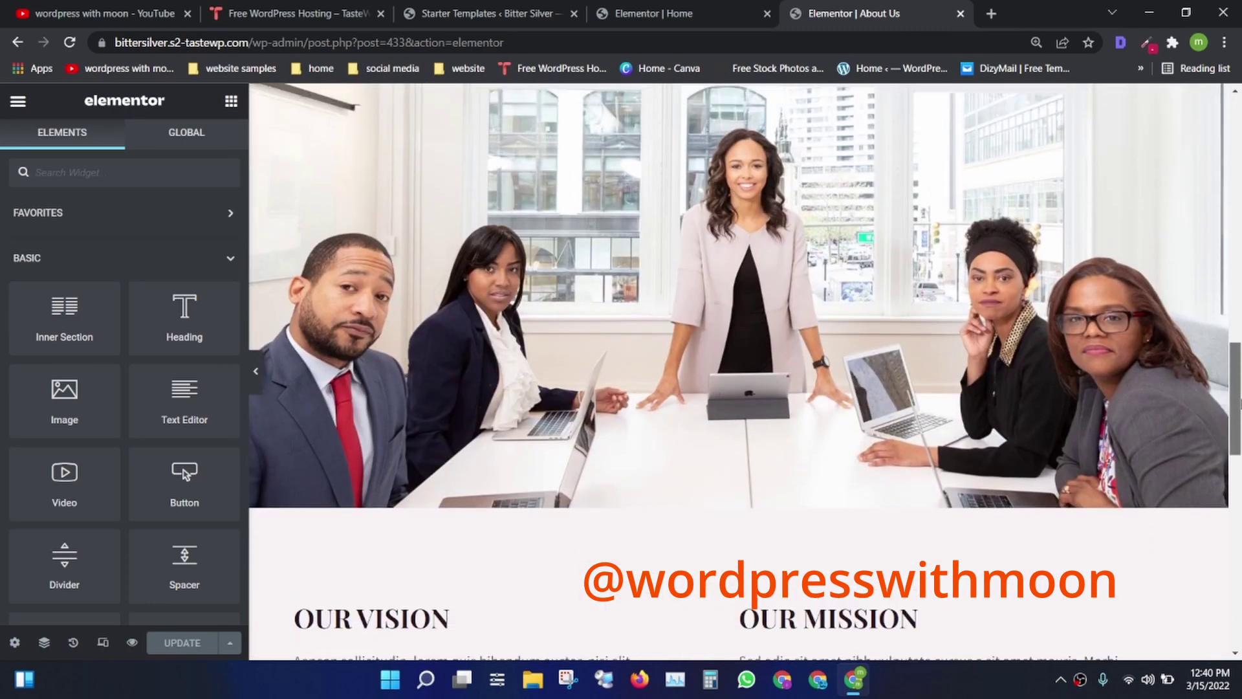
pyautogui.scroll(-7, 516, 181)
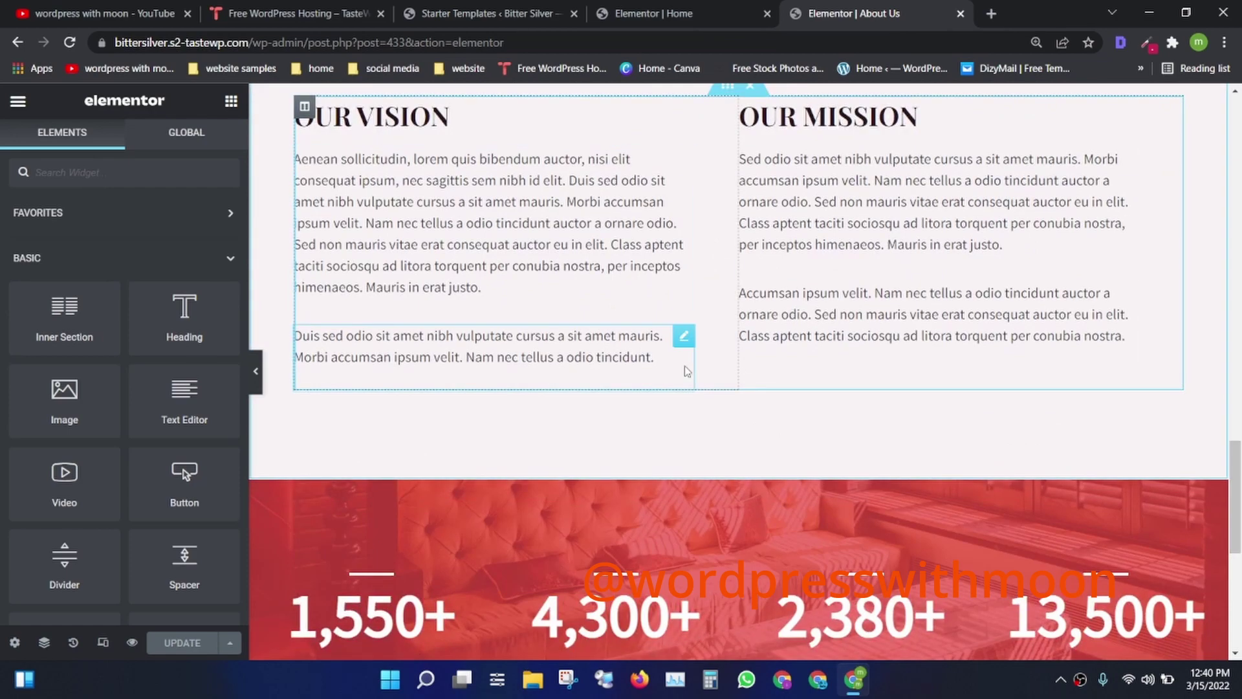
pyautogui.click(1240, 438)
pyautogui.moveTo(1239, 440); pyautogui.dragTo(1239, 579)
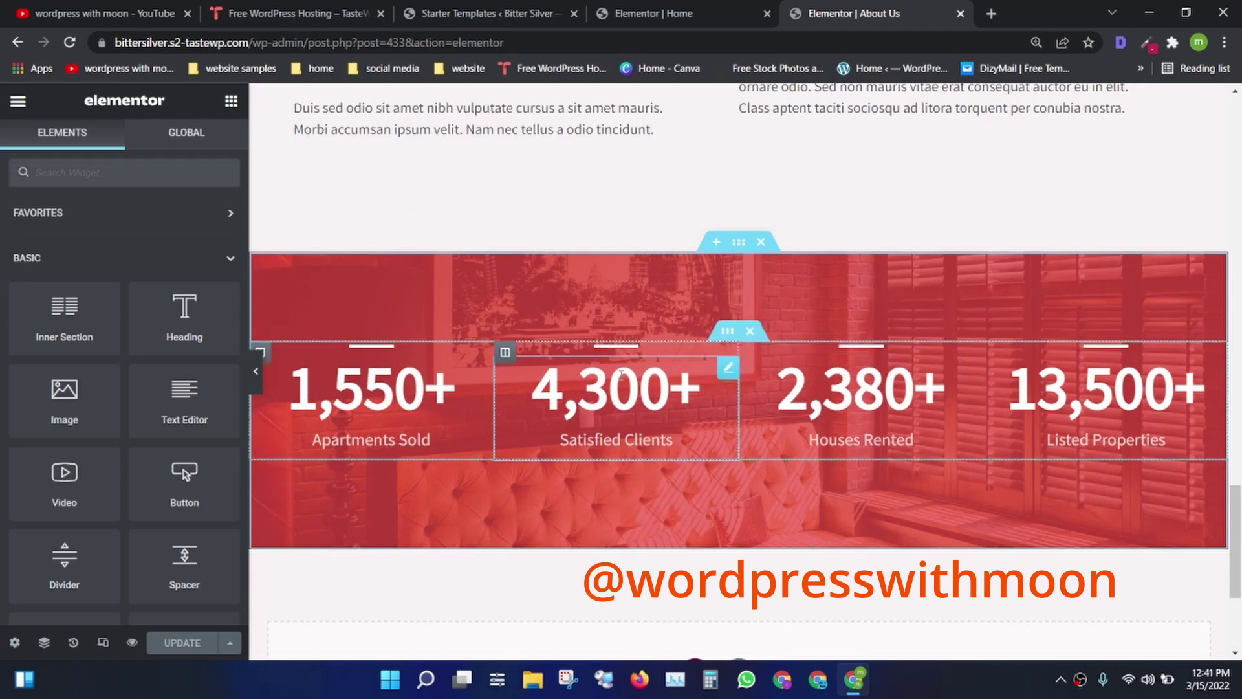
# Inspect the settings of the Satisfied Clients, Houses Rented and Listed Properties counters on the About Us page
pyautogui.click(614, 395)
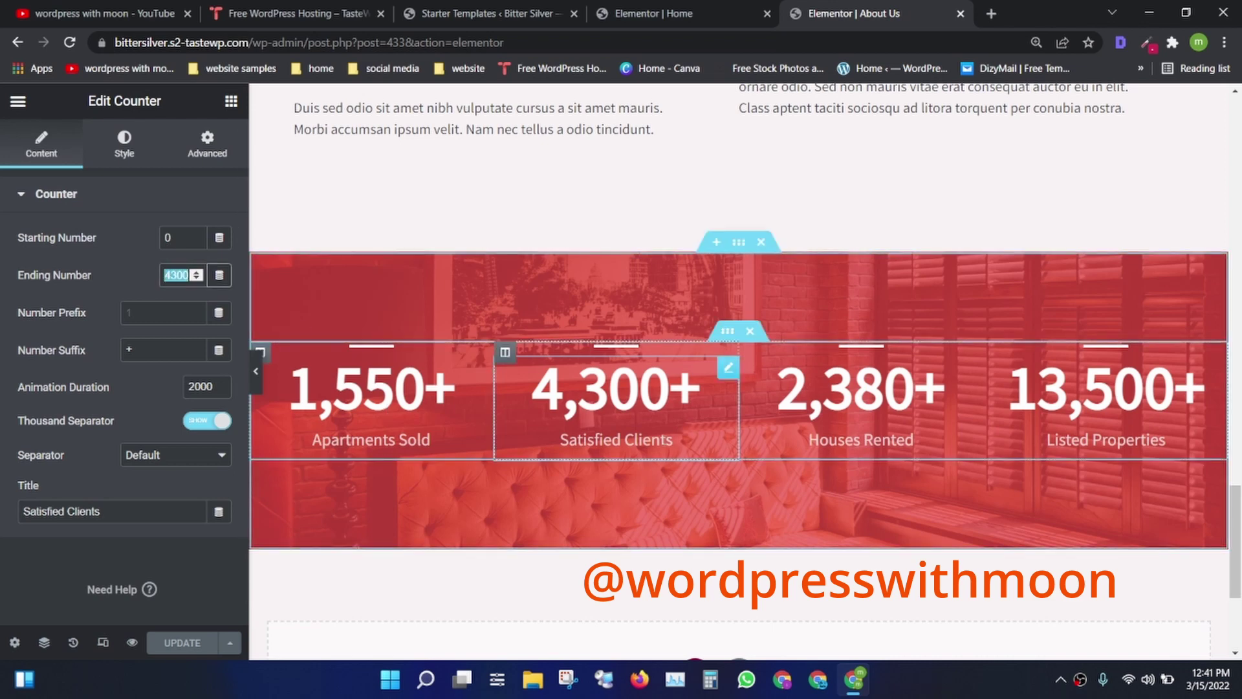
pyautogui.click(814, 432)
pyautogui.click(1005, 437)
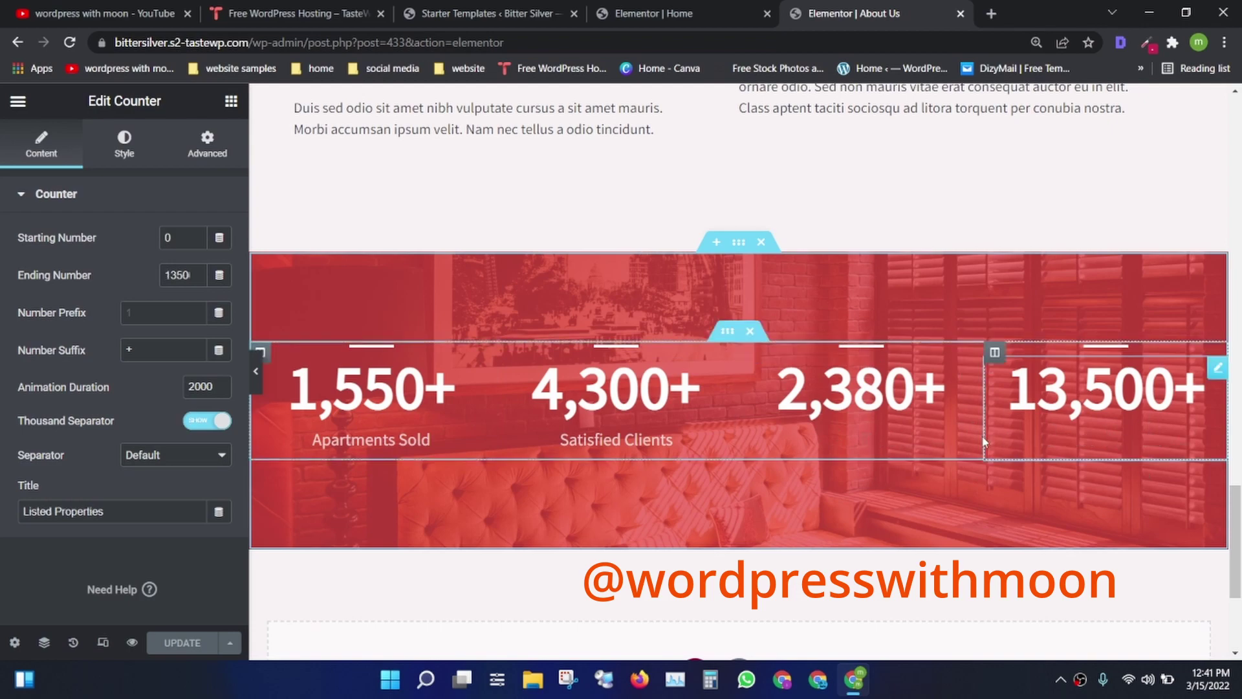
pyautogui.moveTo(1237, 562); pyautogui.dragTo(1233, 176)
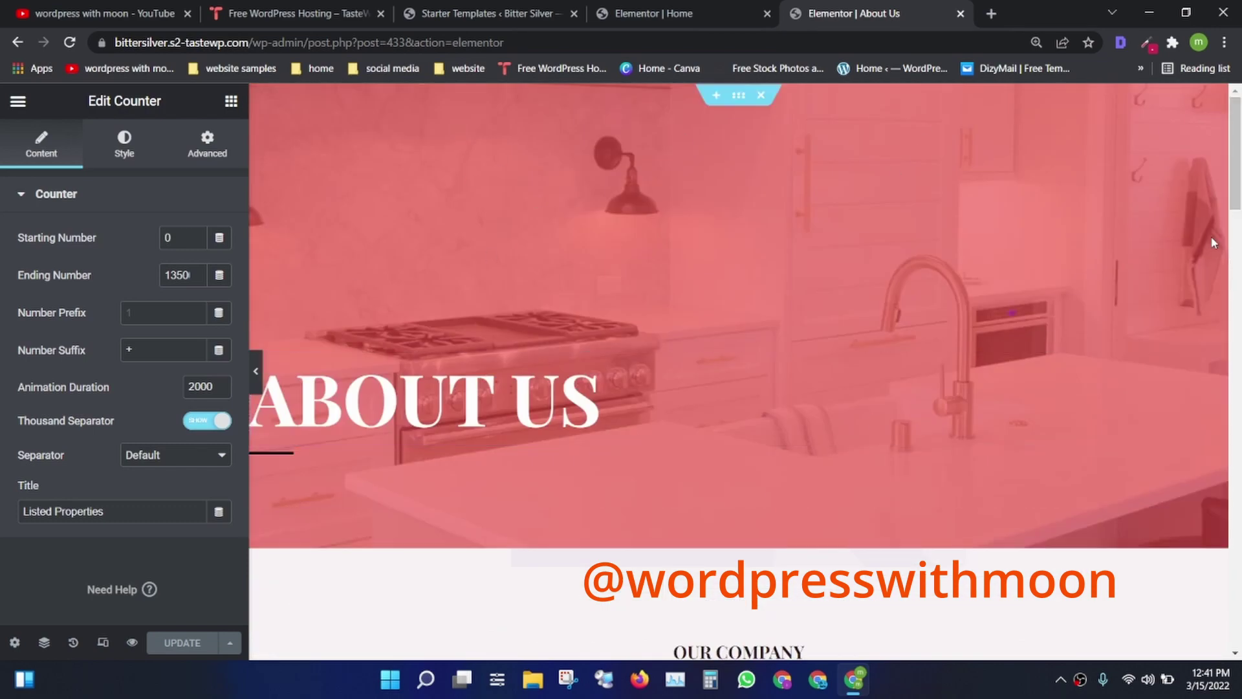
# Return to the Home page's Elementor editor and leave it to view the published home page
pyautogui.click(735, 11)
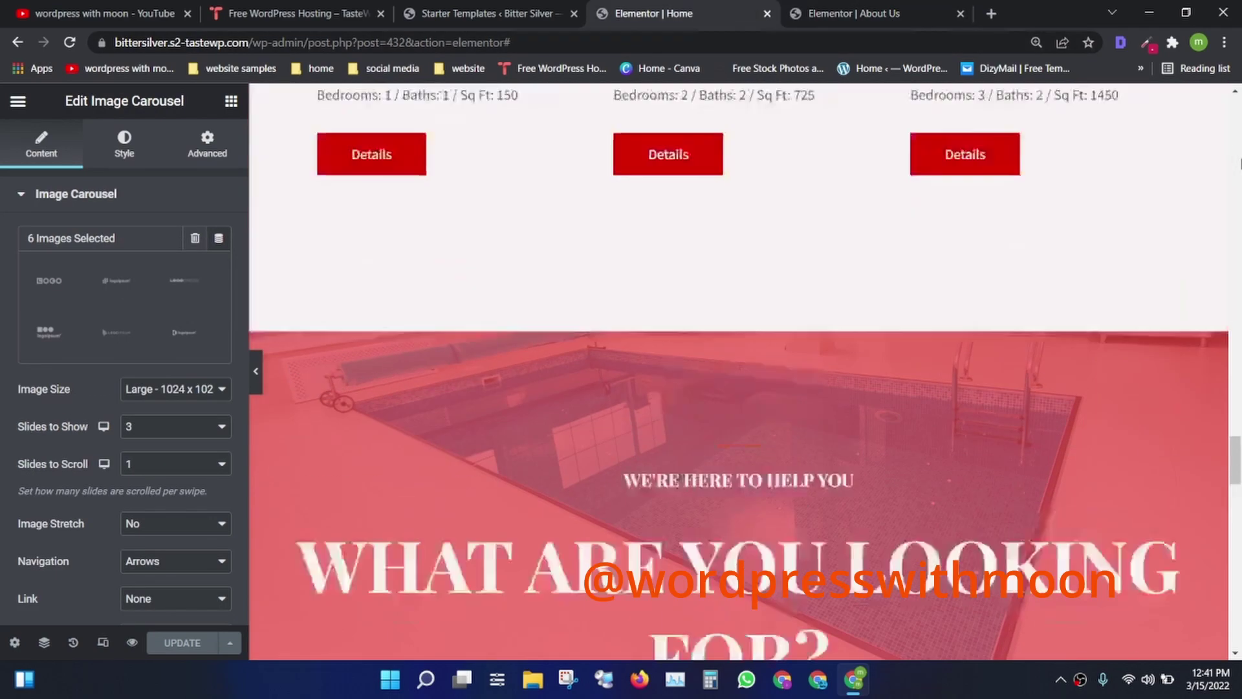
pyautogui.moveTo(1241, 163); pyautogui.dragTo(1236, 118)
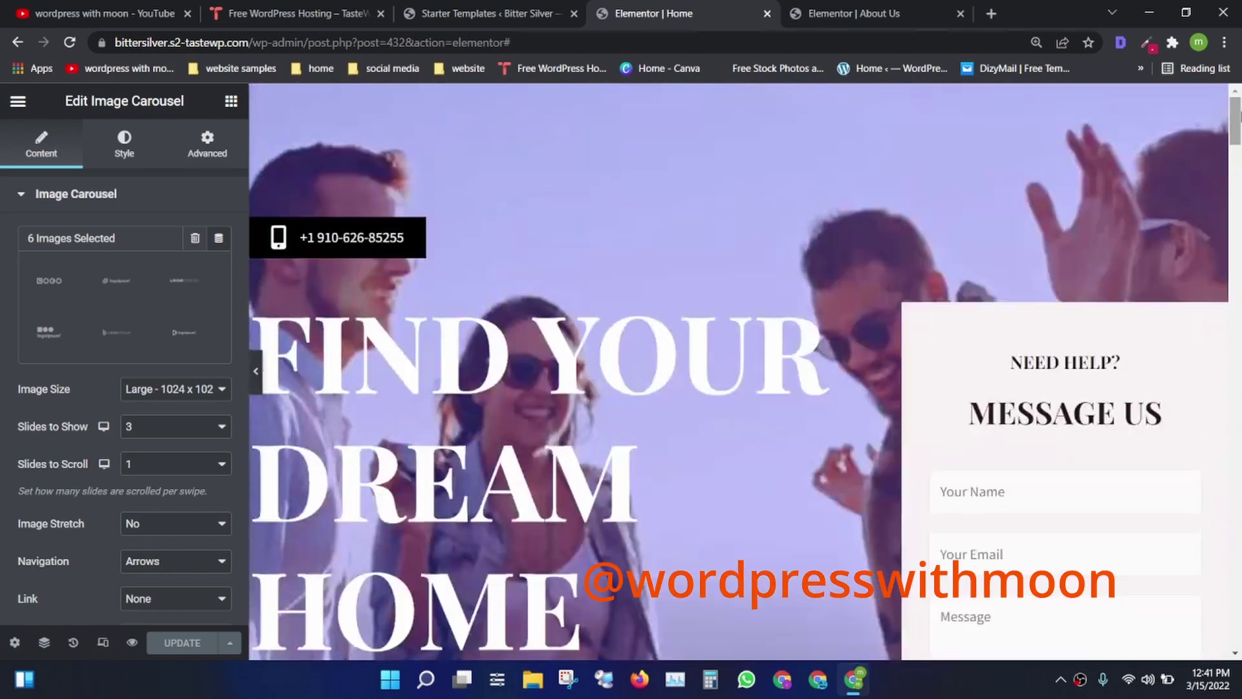
pyautogui.click(495, 8)
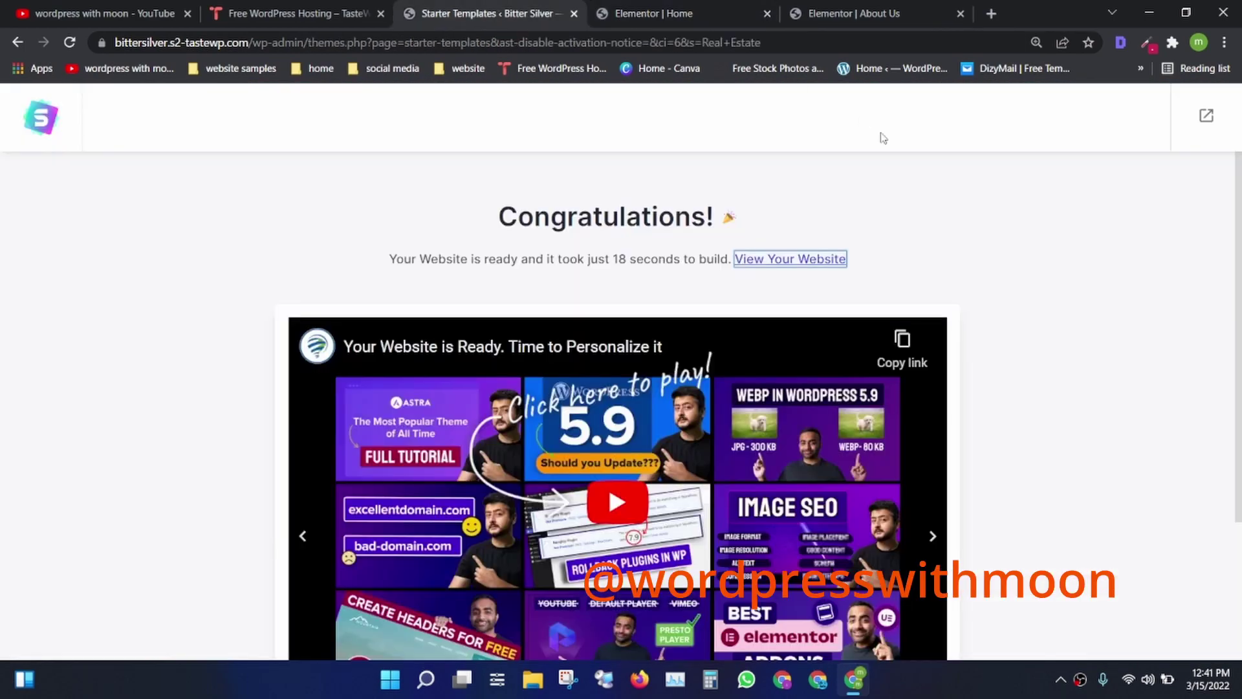
pyautogui.click(710, 6)
pyautogui.click(14, 101)
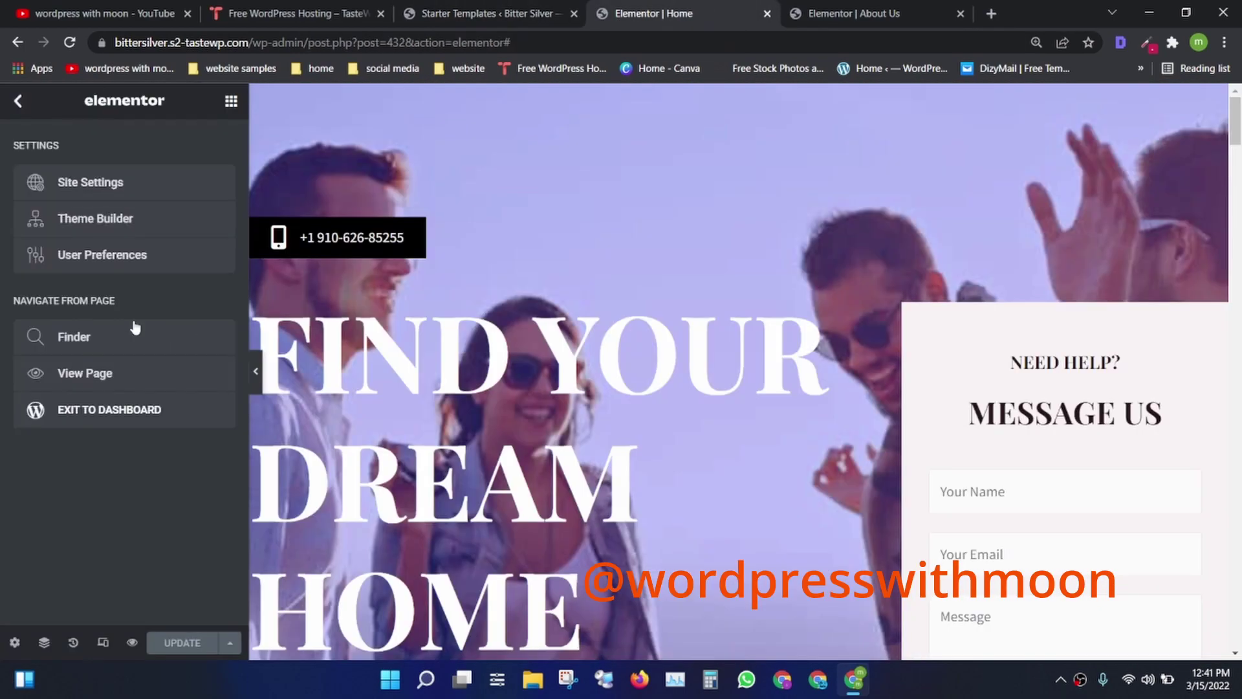
pyautogui.click(114, 363)
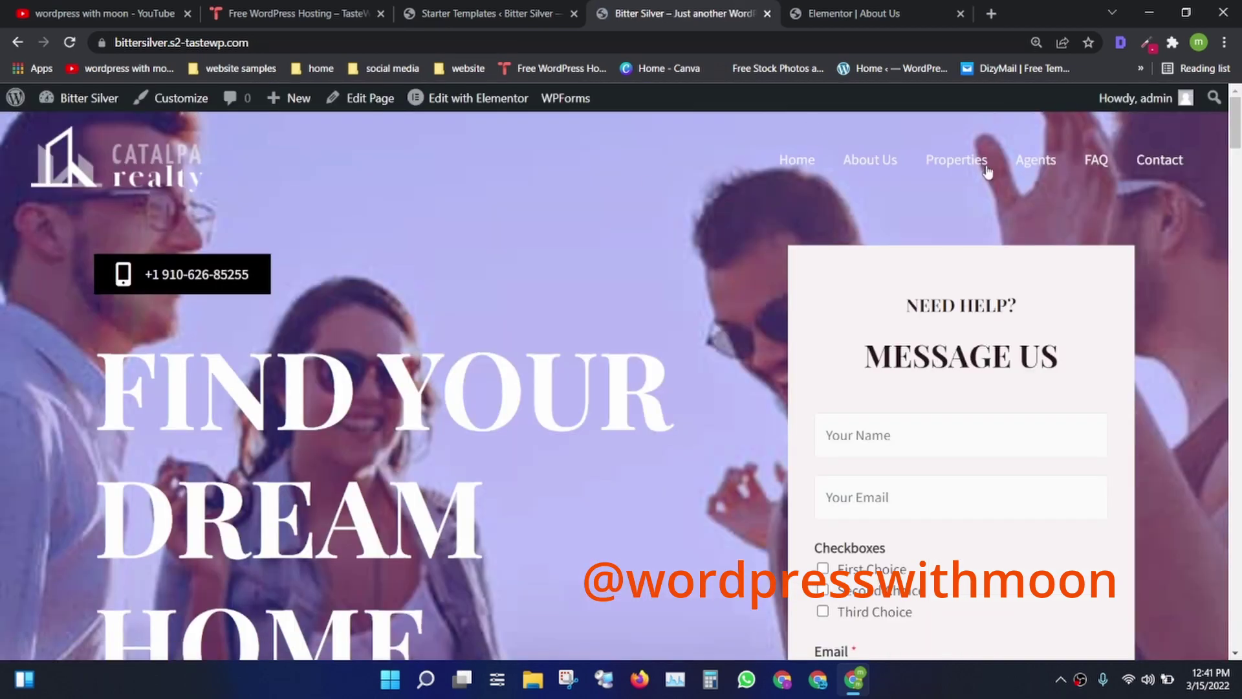
# Open the site's Properties page and review its rental and sale listings from start to end
pyautogui.click(963, 164)
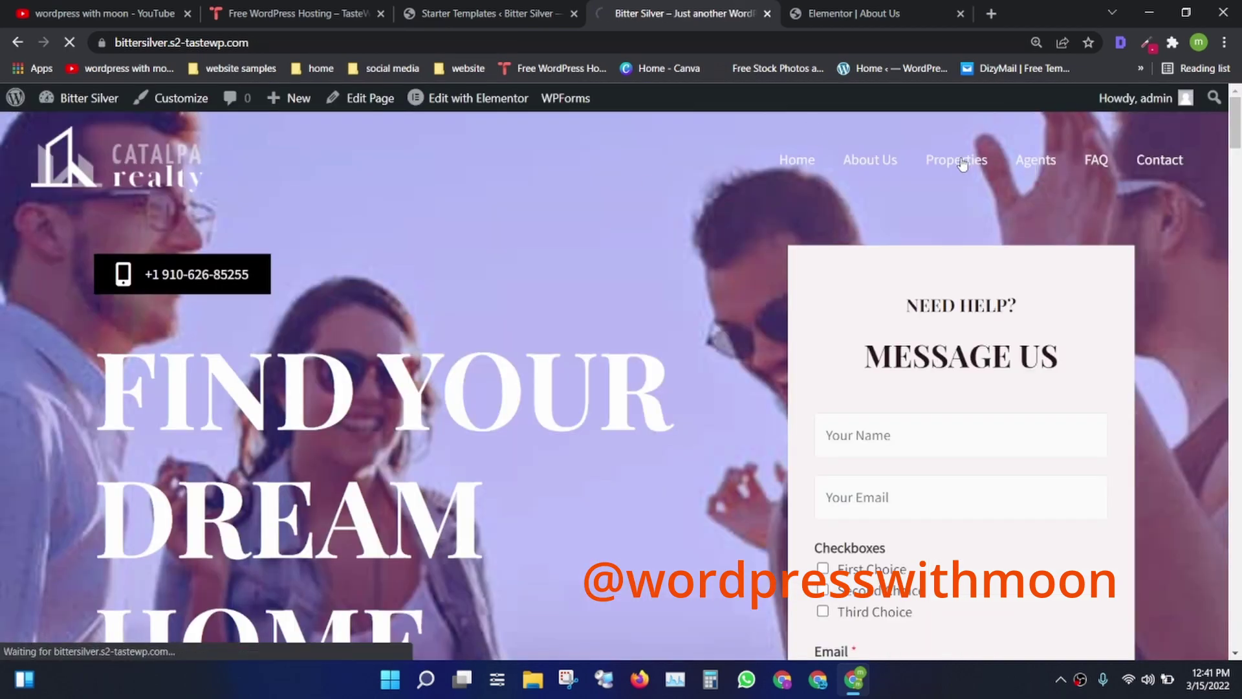
pyautogui.scroll(-10, 962, 164)
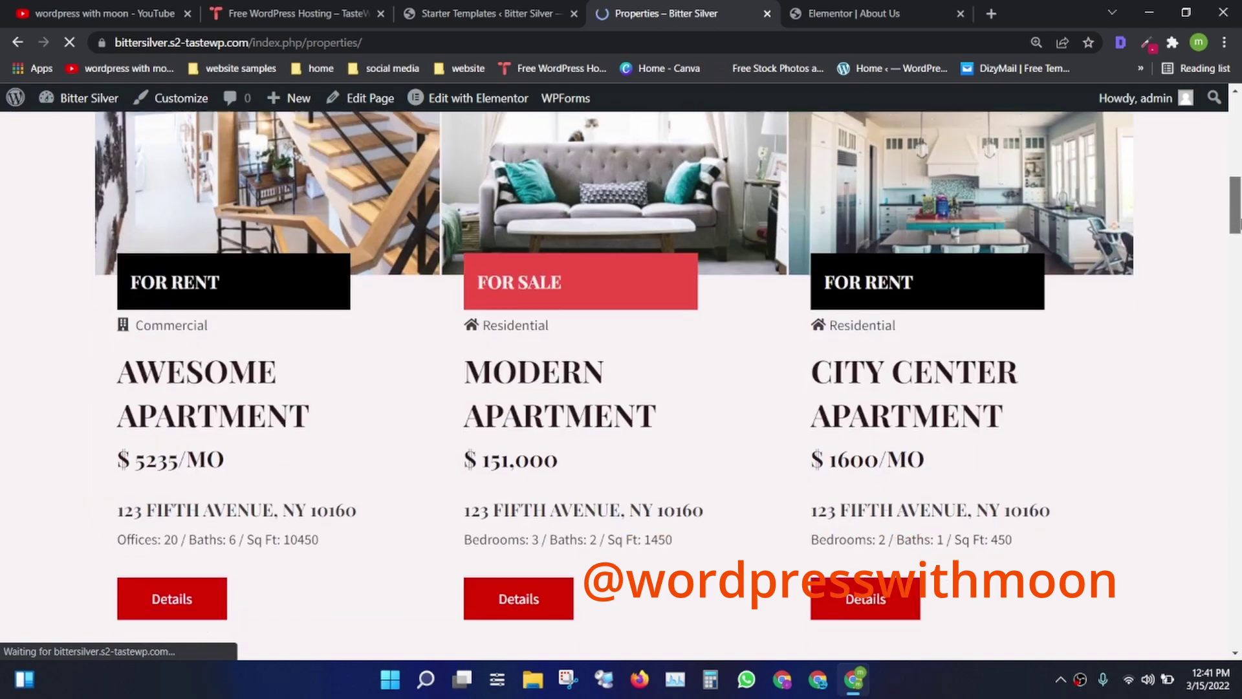
pyautogui.scroll(-8, 176, 387)
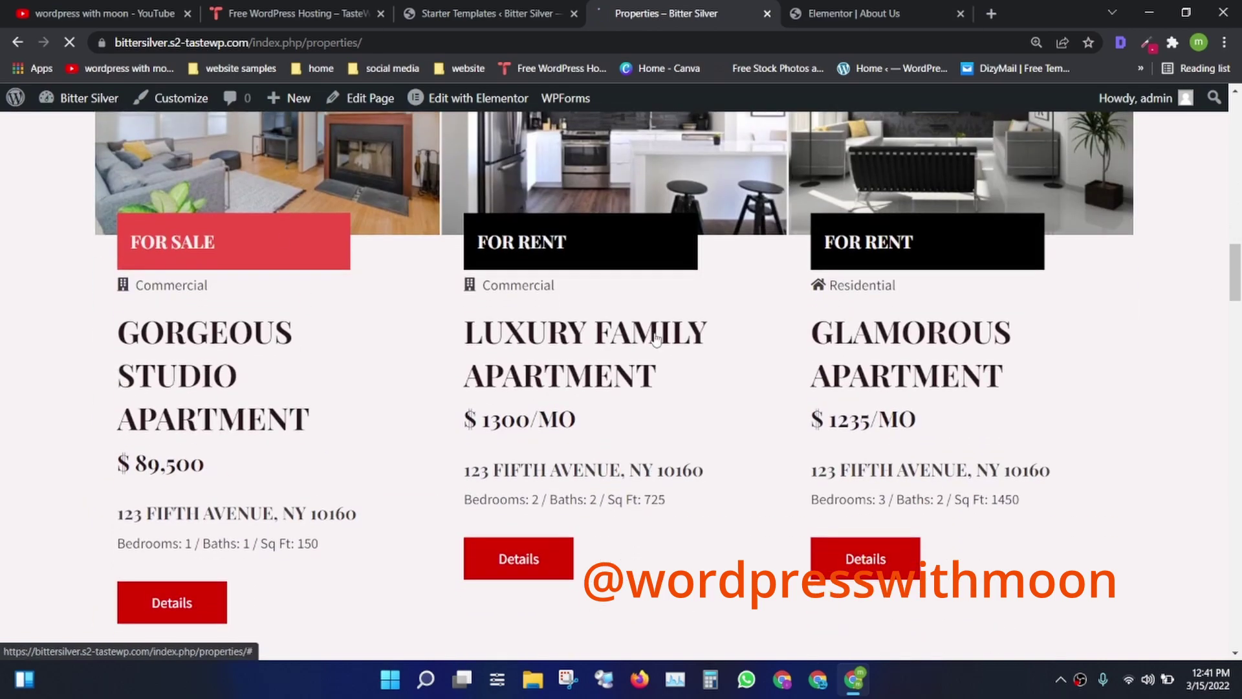
pyautogui.moveTo(1236, 280); pyautogui.dragTo(1240, 628)
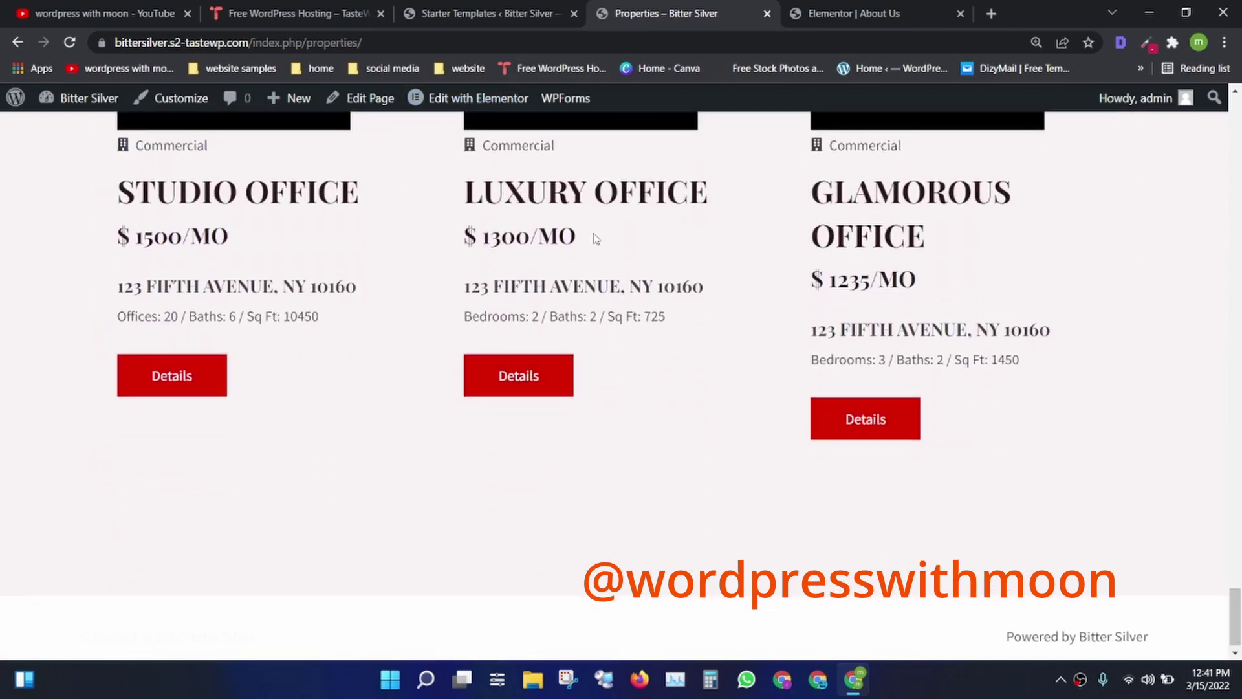
pyautogui.click(919, 8)
pyautogui.click(734, 8)
pyautogui.moveTo(1240, 593); pyautogui.dragTo(1237, 106)
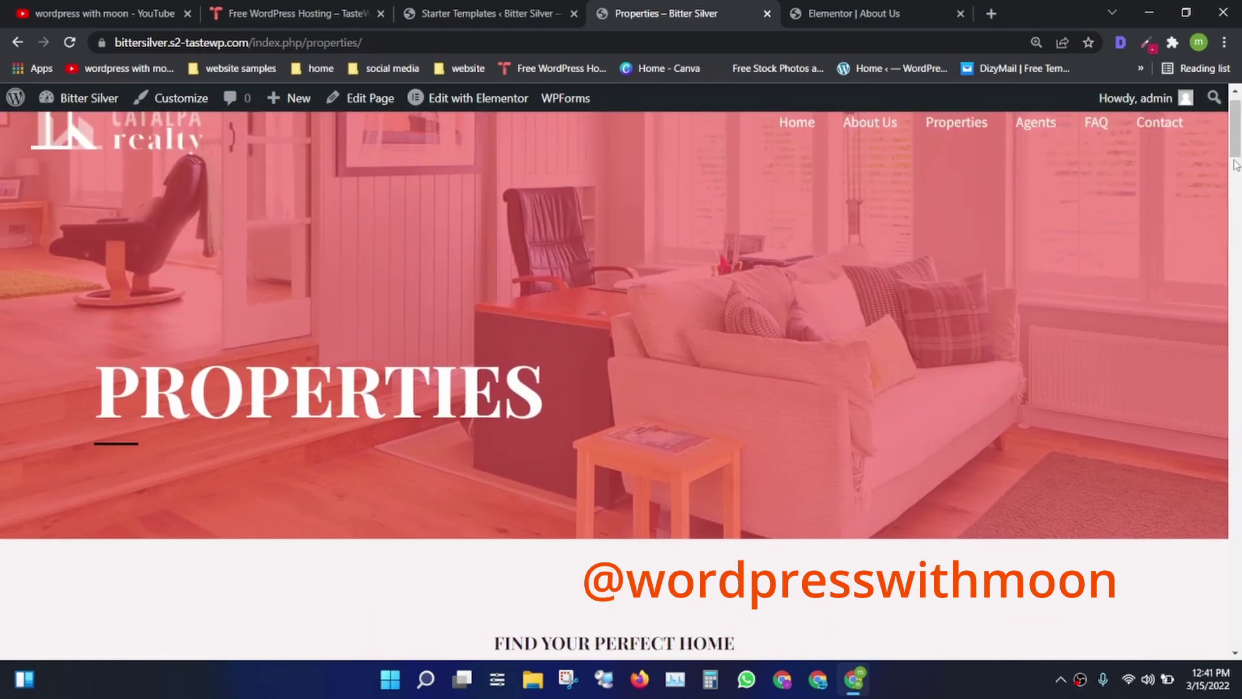
pyautogui.moveTo(1234, 153); pyautogui.dragTo(1235, 115)
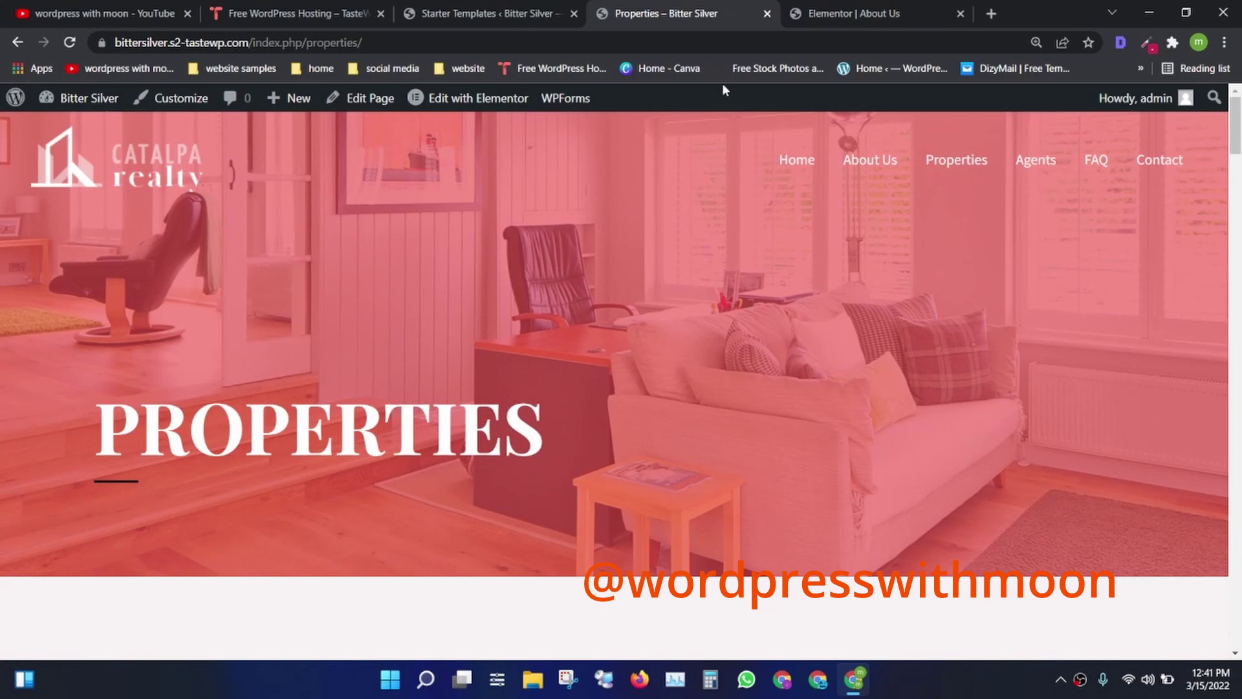
# Open the site's FAQ page and read through its questions and answers
pyautogui.click(1096, 162)
pyautogui.moveTo(1240, 145); pyautogui.dragTo(1133, 310)
pyautogui.scroll(-8, 1134, 311)
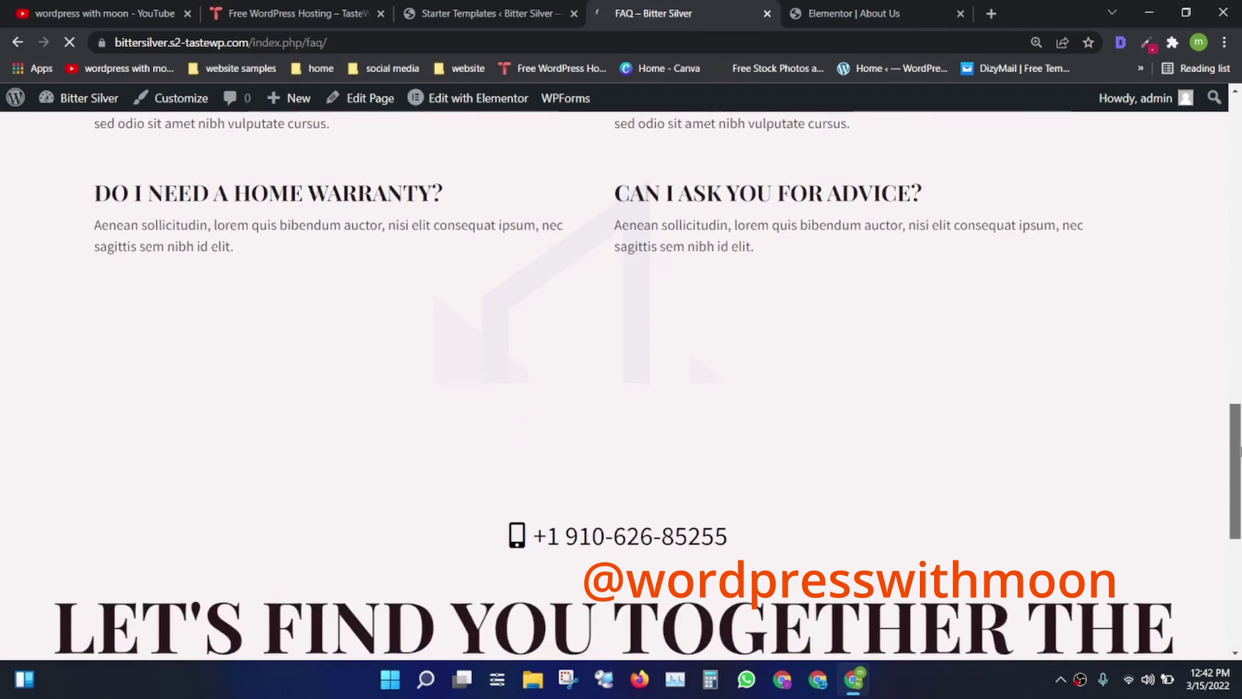
pyautogui.moveTo(1241, 472); pyautogui.dragTo(1235, 463)
pyautogui.moveTo(491, 238); pyautogui.dragTo(68, 231)
pyautogui.click(524, 240)
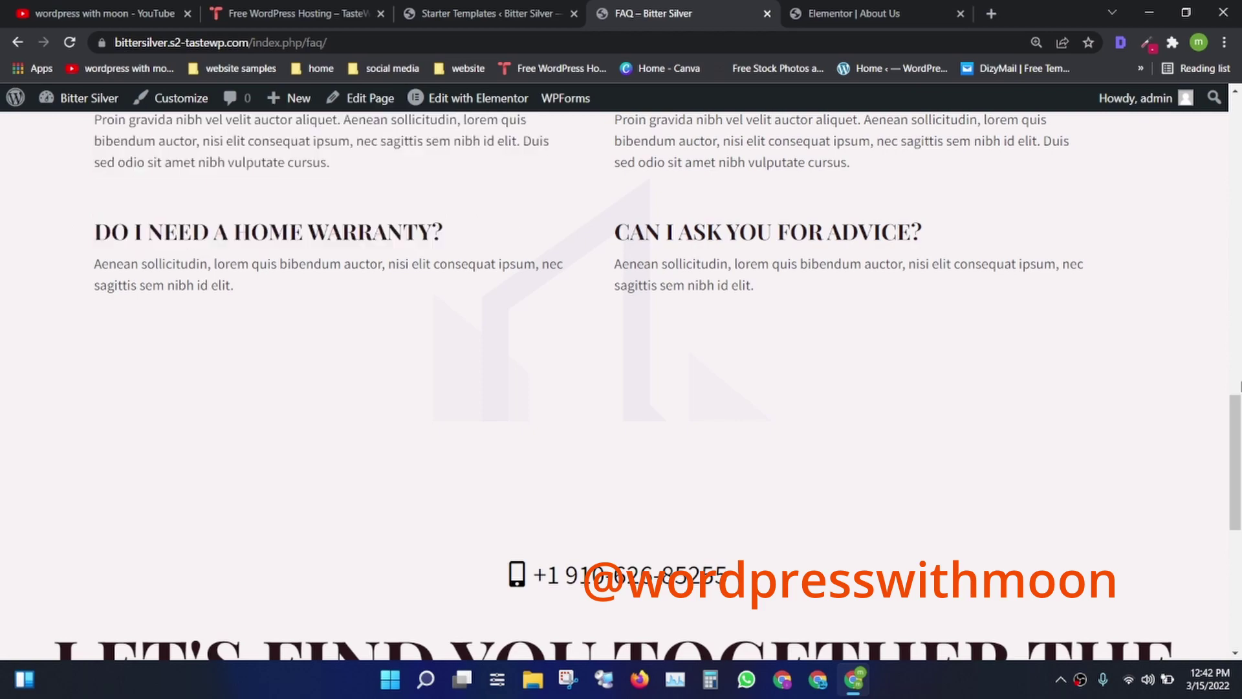
pyautogui.scroll(10, 1136, 338)
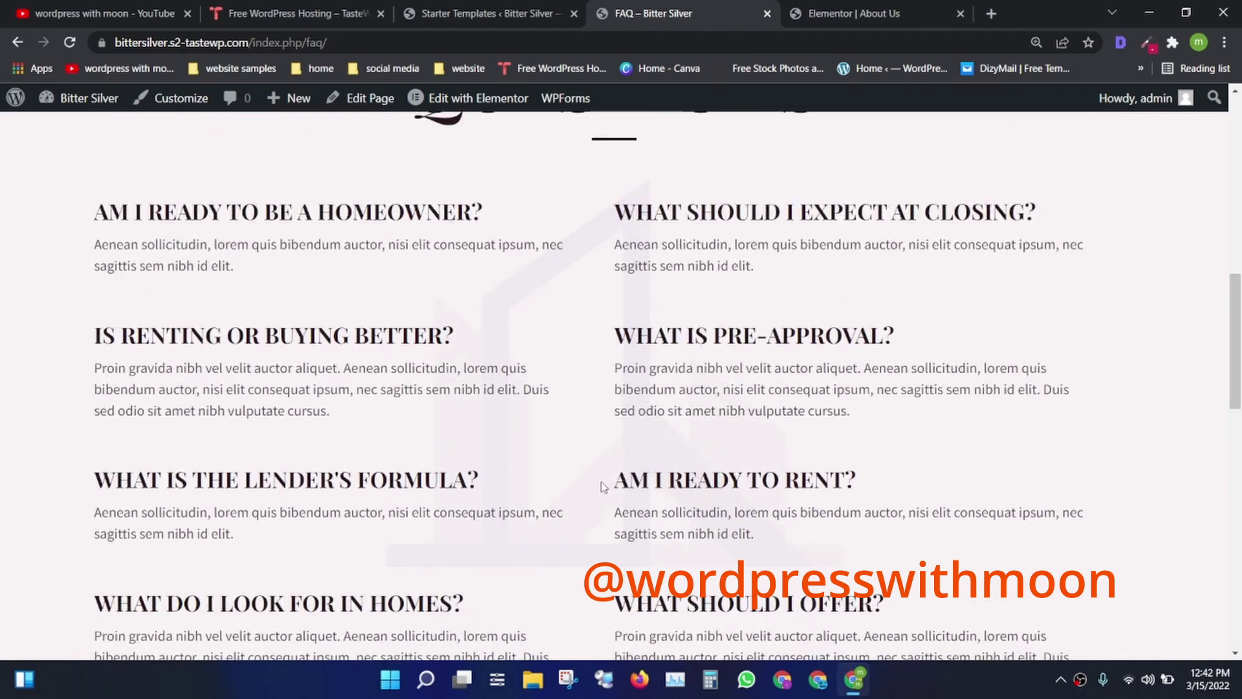
pyautogui.moveTo(604, 486); pyautogui.dragTo(873, 490)
pyautogui.click(906, 494)
pyautogui.moveTo(769, 567); pyautogui.dragTo(572, 519)
pyautogui.click(386, 395)
pyautogui.moveTo(1238, 281); pyautogui.dragTo(1230, 16)
# Open the site's Contact page and load it in Elementor for editing
pyautogui.click(1150, 162)
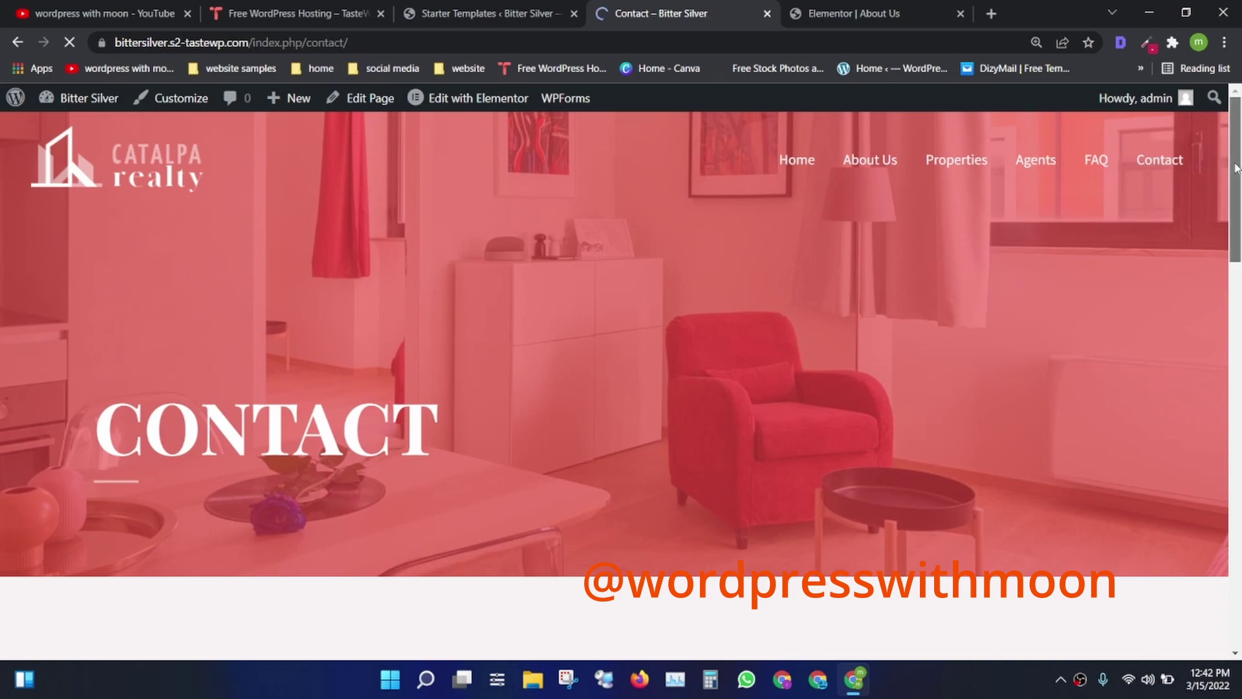
pyautogui.moveTo(1236, 168)
pyautogui.mouseDown()
pyautogui.moveTo(1238, 563)
pyautogui.moveTo(1239, 148)
pyautogui.mouseUp()
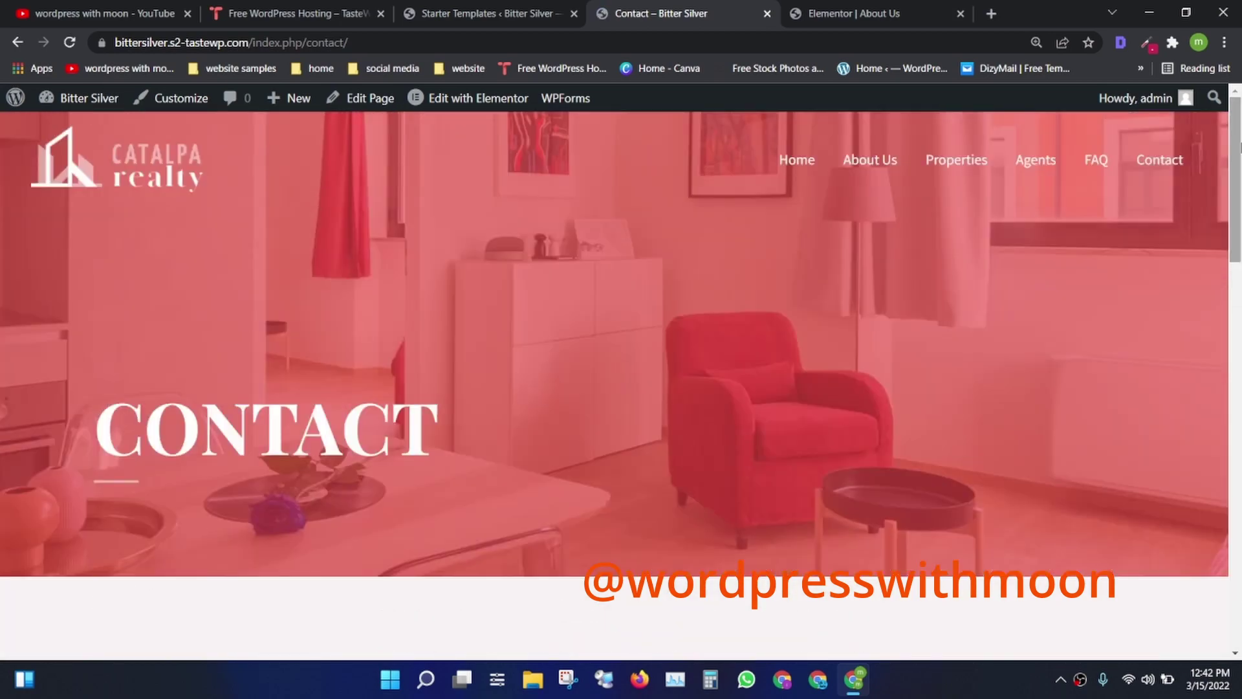
pyautogui.click(453, 98)
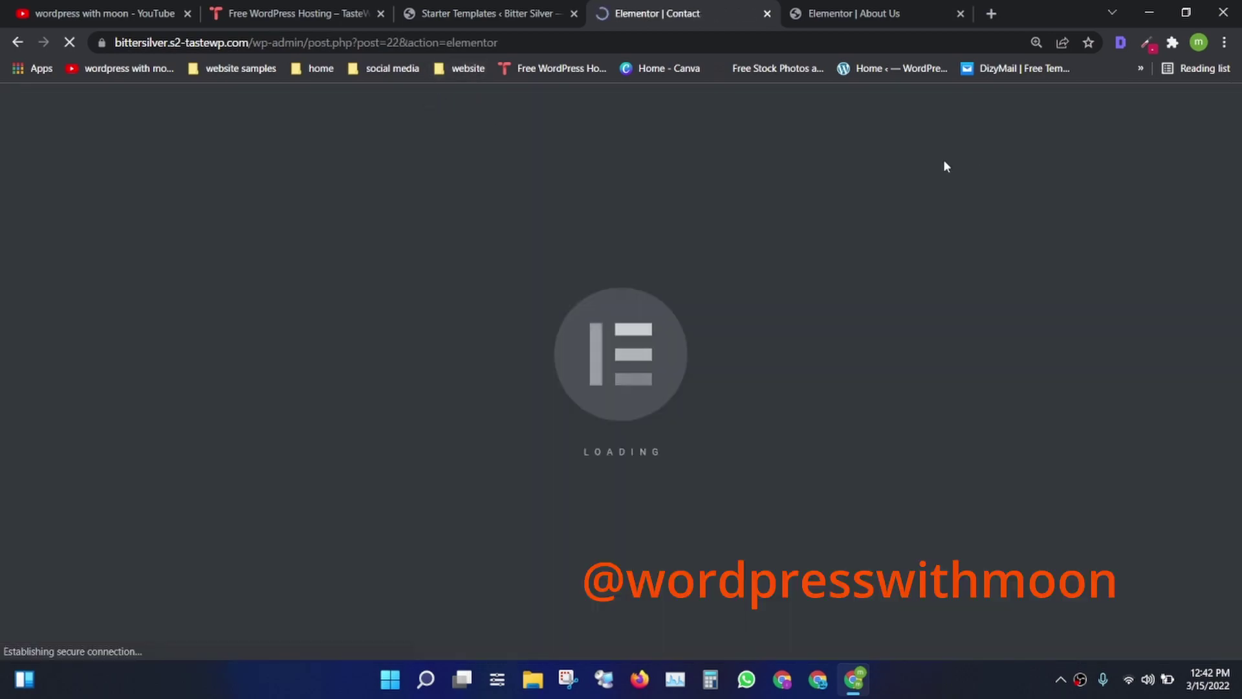
pyautogui.click(883, 7)
pyautogui.click(734, 6)
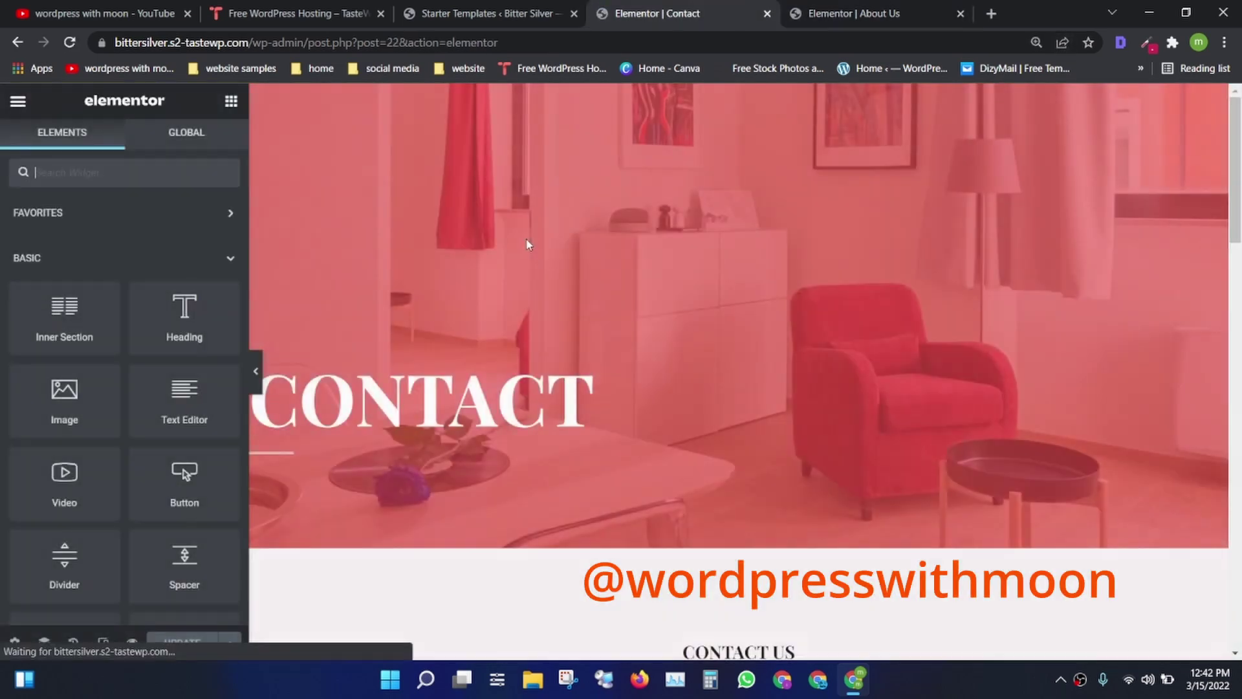
# Inspect the settings of the Contact page's intro text, contact details list and social icons, including the Facebook item
pyautogui.moveTo(1237, 237); pyautogui.dragTo(1239, 291)
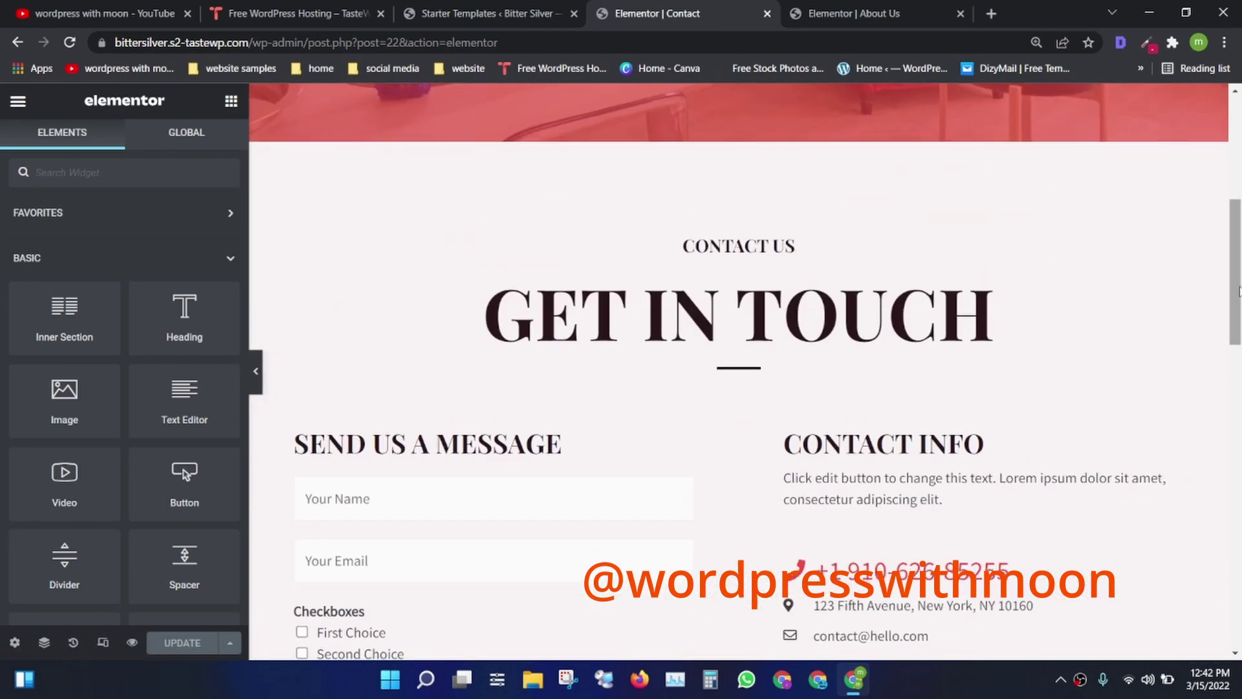
pyautogui.moveTo(1232, 213); pyautogui.dragTo(1232, 255)
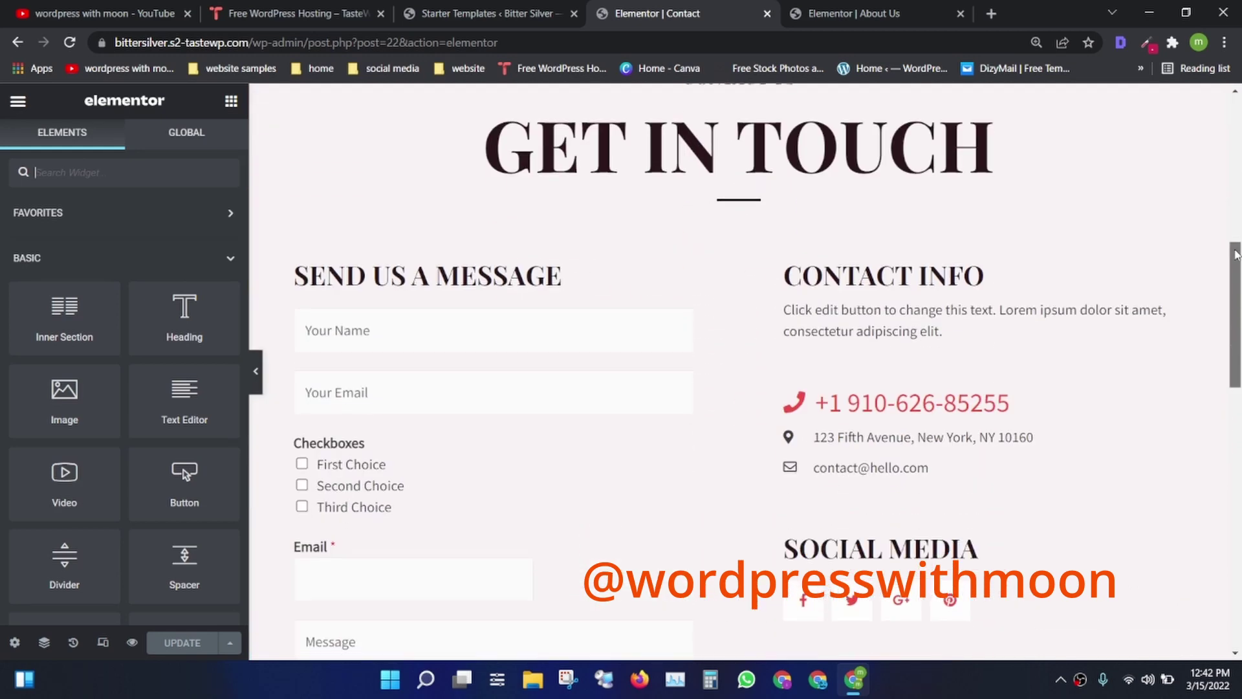
pyautogui.click(883, 299)
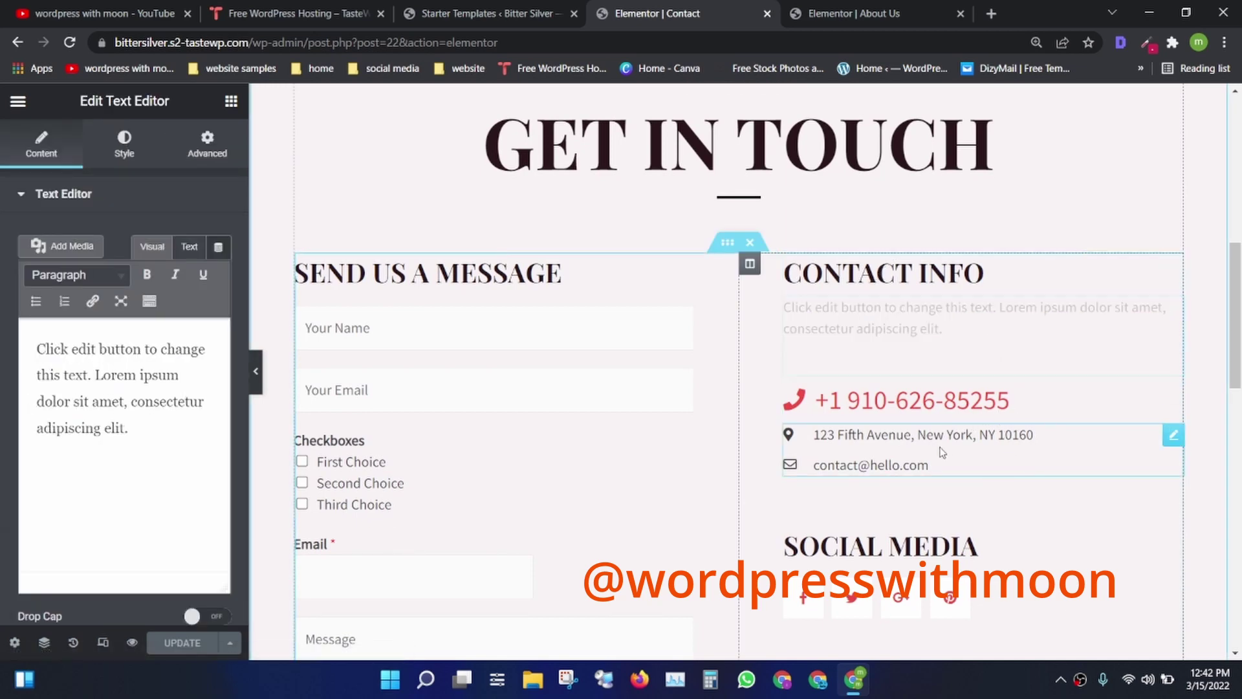
pyautogui.click(873, 469)
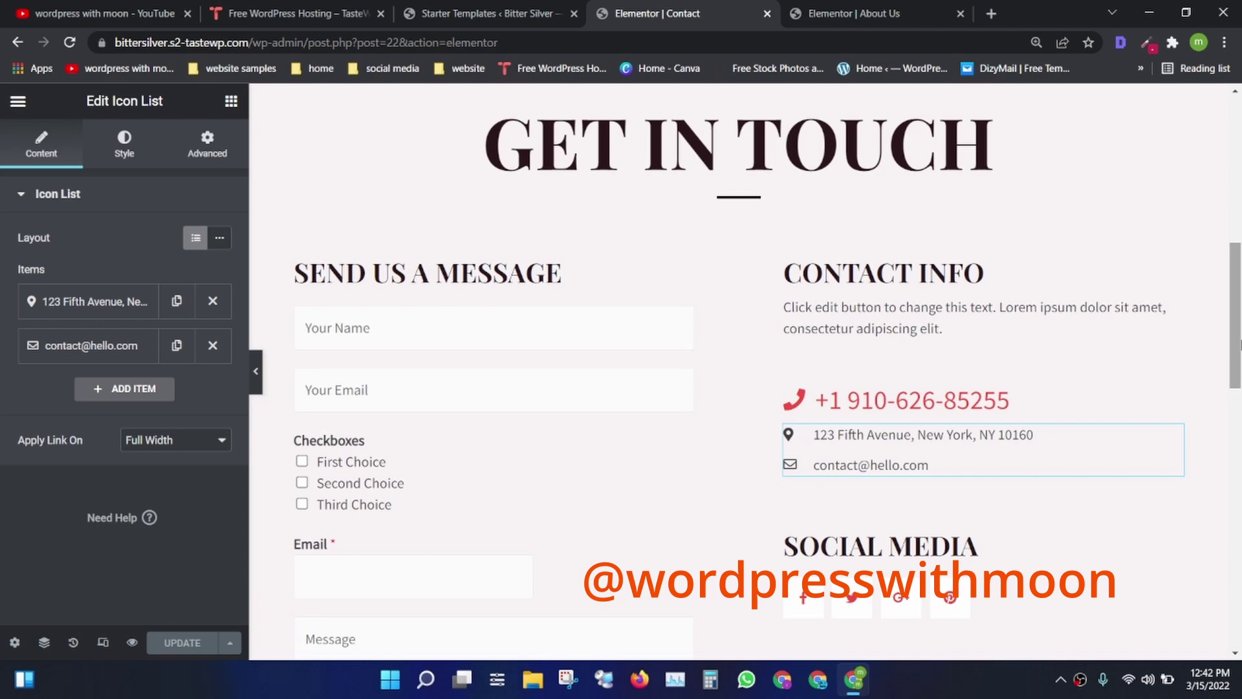
pyautogui.scroll(-4, 1152, 486)
pyautogui.click(993, 367)
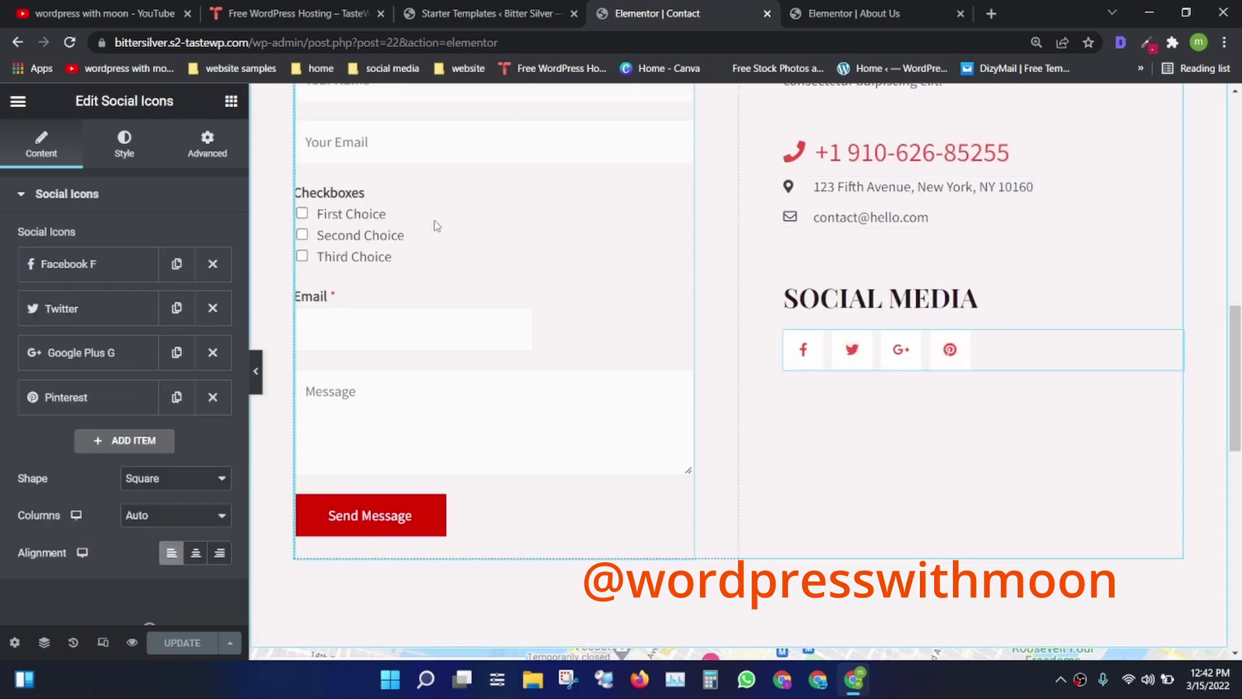
pyautogui.click(45, 262)
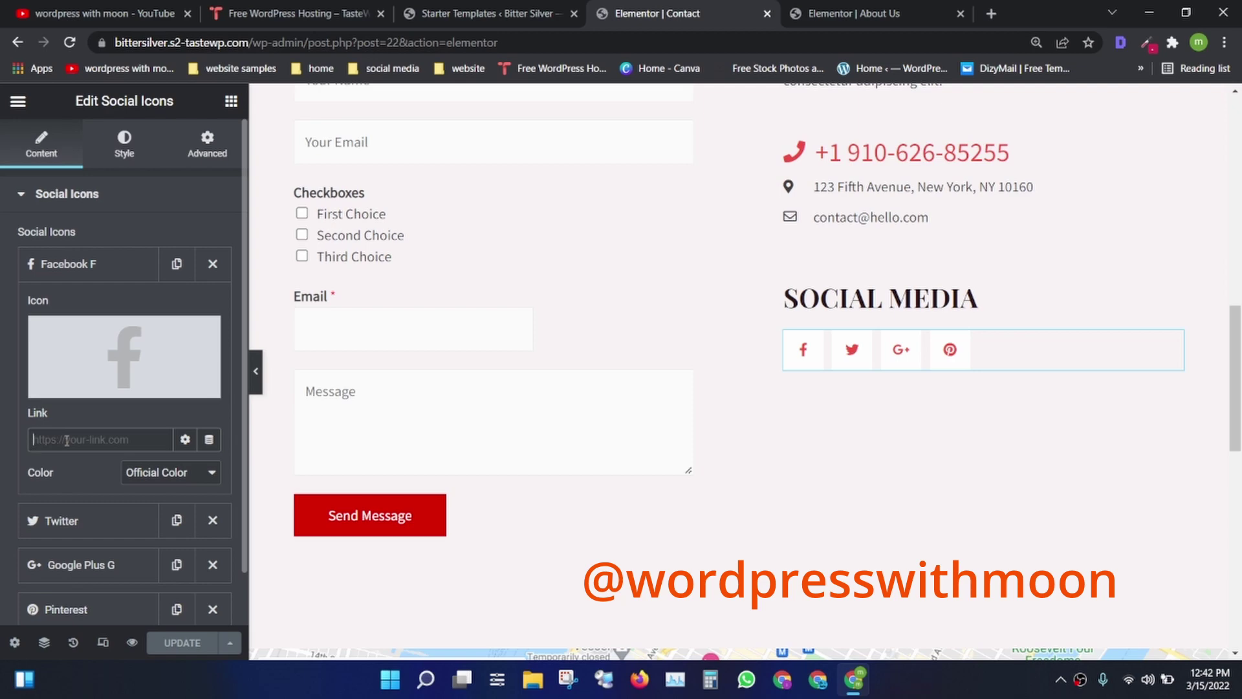
pyautogui.click(105, 279)
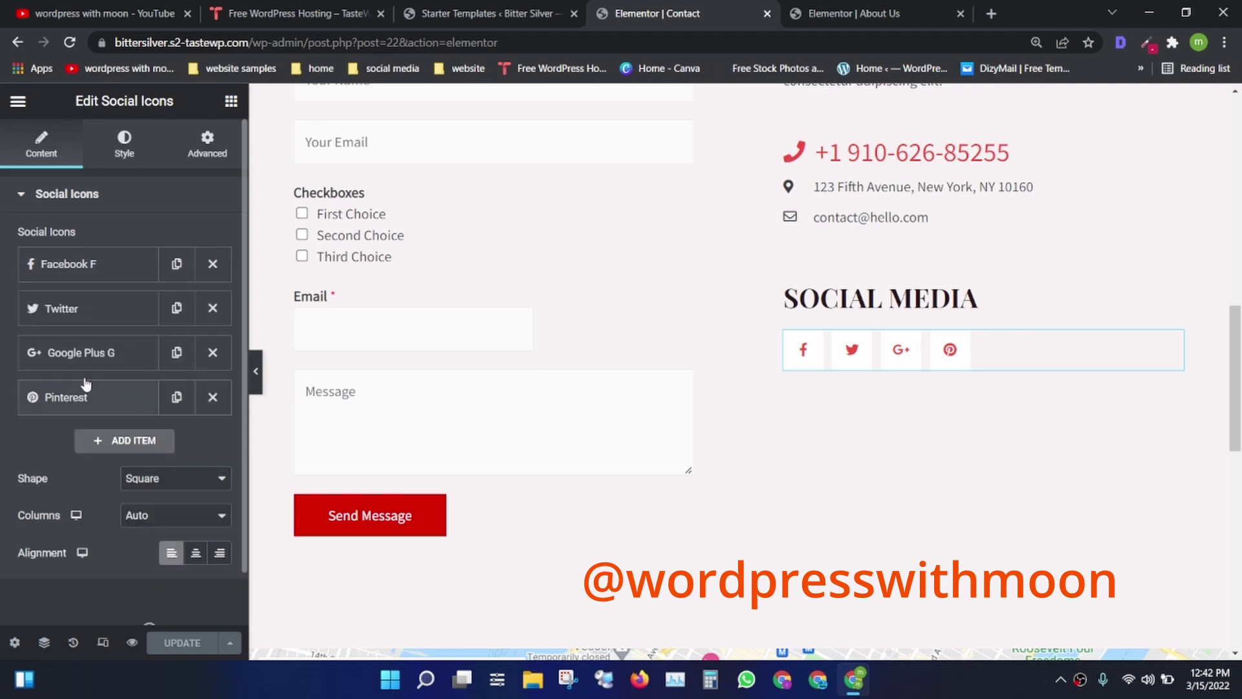
# Add a fifth social icon to the Contact page's Social Media row and give it the Youtube icon from the icon library
pyautogui.click(112, 446)
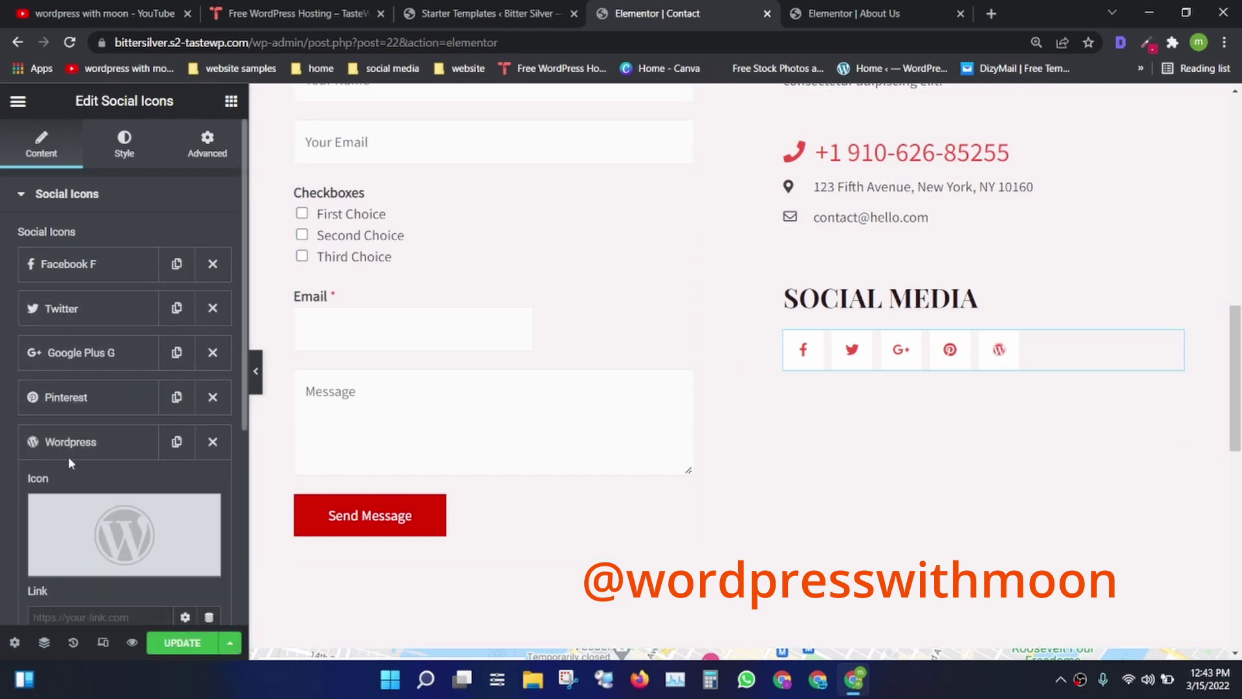
pyautogui.click(102, 445)
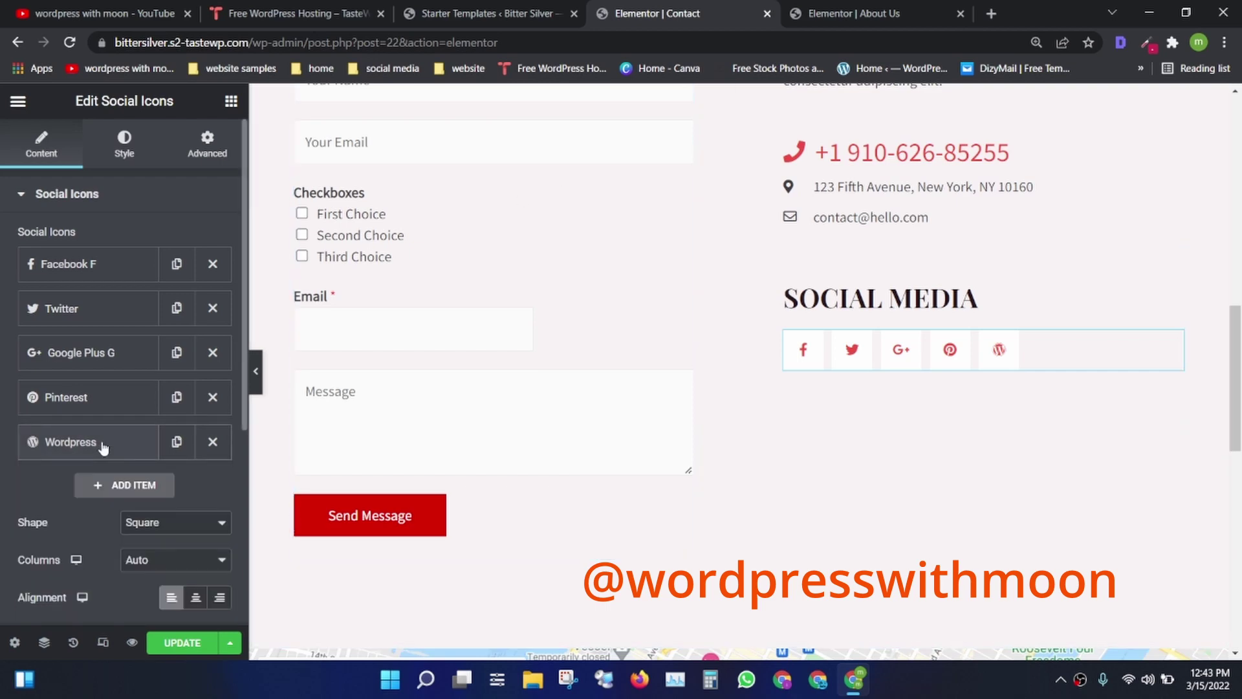
pyautogui.click(86, 442)
pyautogui.click(97, 555)
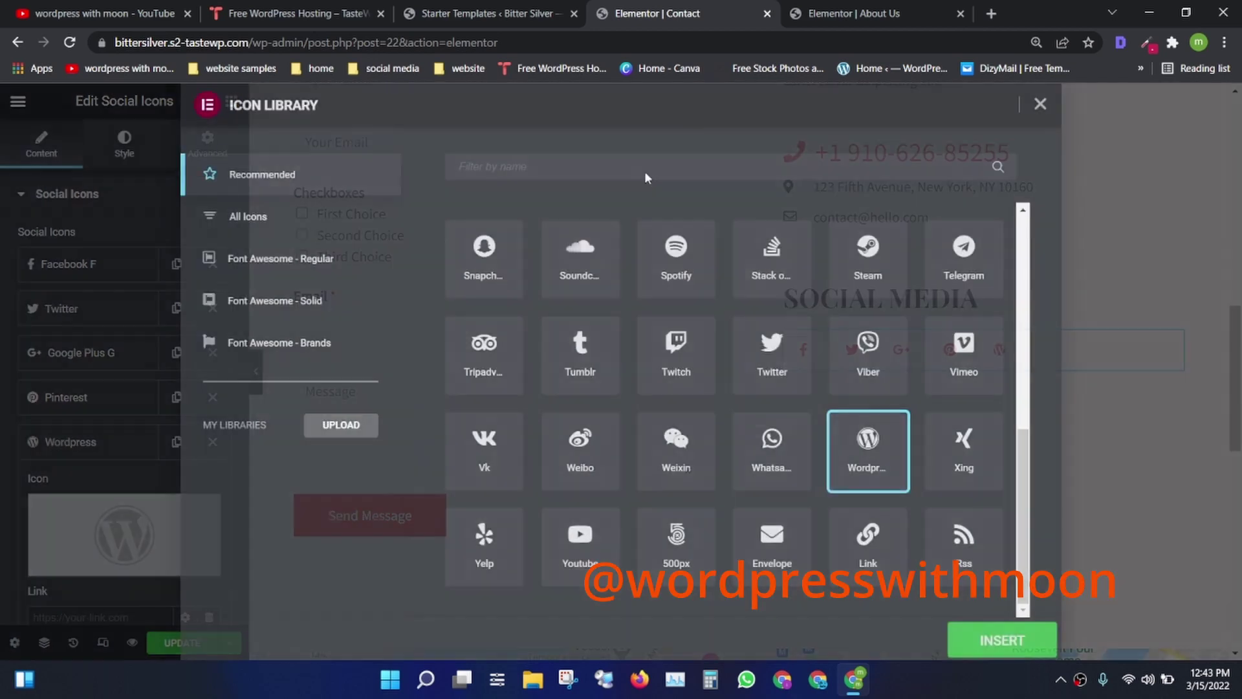
pyautogui.click(608, 168)
pyautogui.write('you')
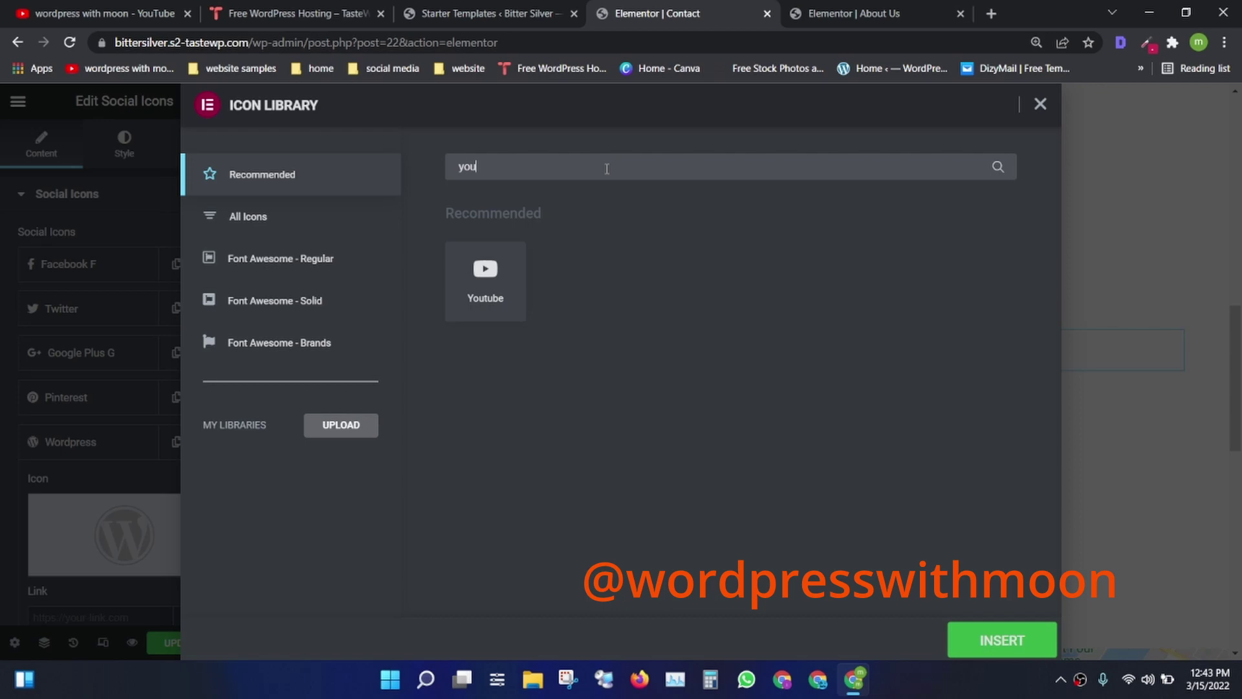
pyautogui.click(479, 262)
pyautogui.click(1002, 640)
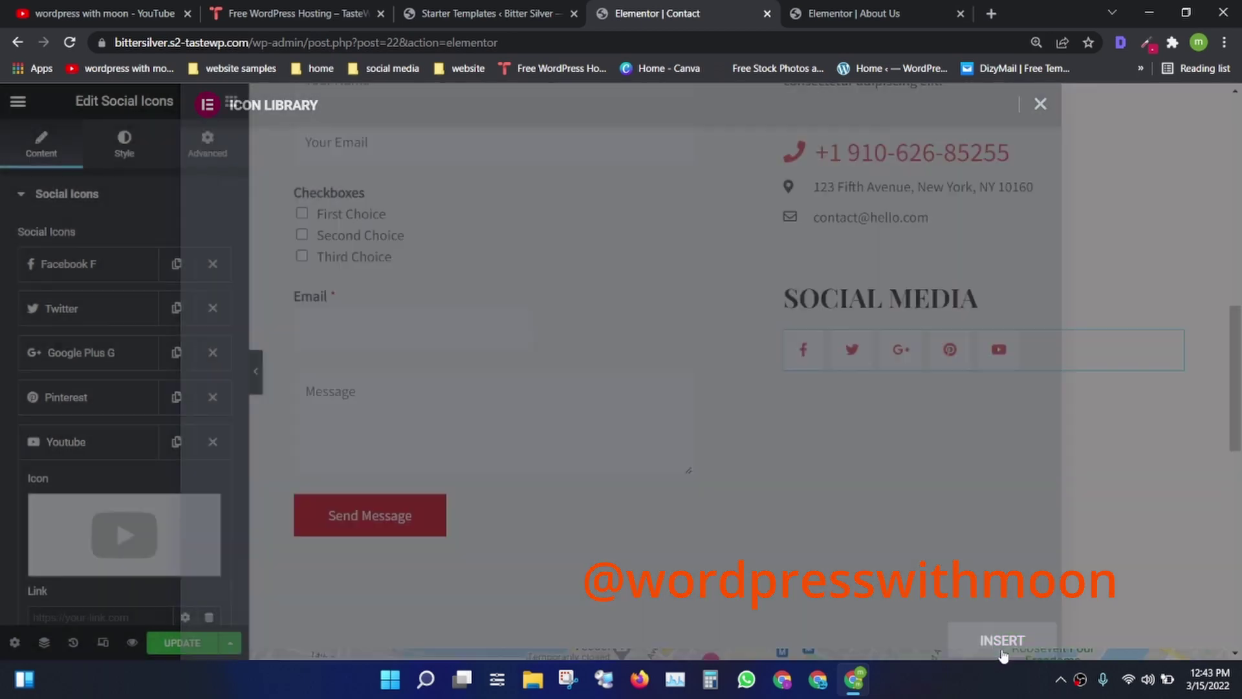
# Copy the wordpress with moon YouTube channel's address and paste it as the Youtube icon's link
pyautogui.click(97, 13)
pyautogui.click(196, 43)
pyautogui.rightClick(196, 41)
pyautogui.click(235, 128)
pyautogui.click(854, 13)
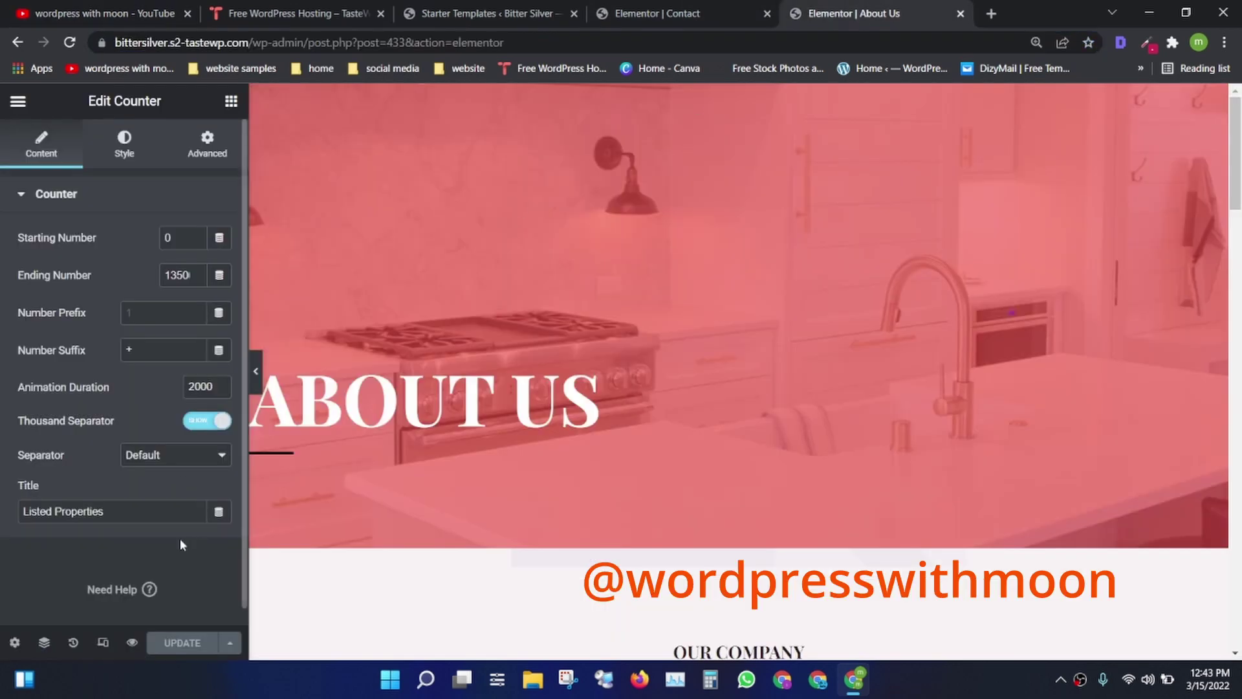
pyautogui.click(651, 8)
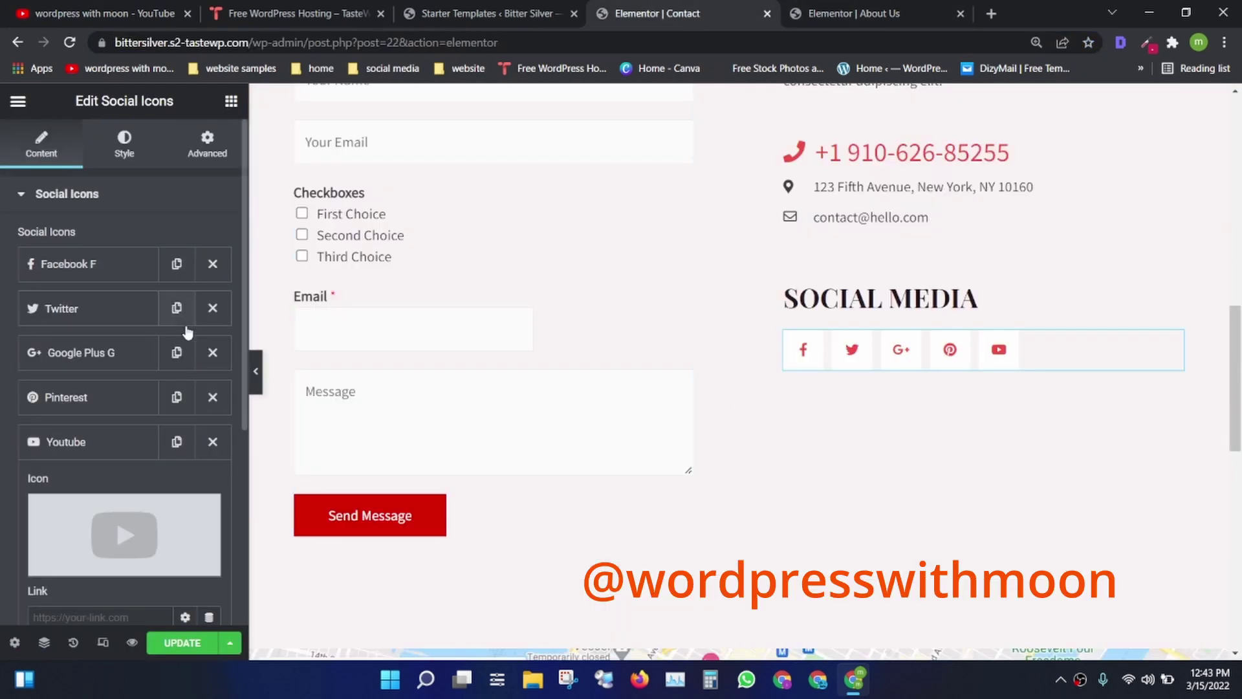
pyautogui.rightClick(77, 615)
pyautogui.click(117, 486)
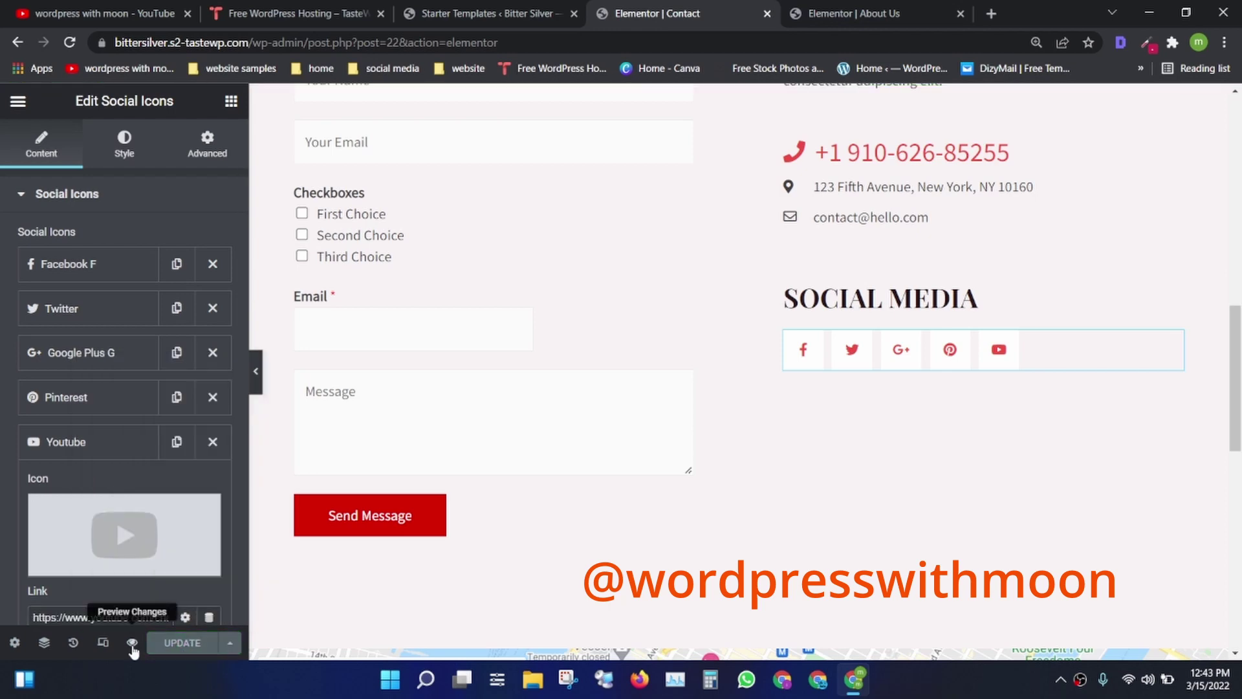
# Preview the Contact page, test the YouTube icon's link, and return to the page's Elementor editor
pyautogui.scroll(-10, 621, 382)
pyautogui.scroll(-2, 993, 325)
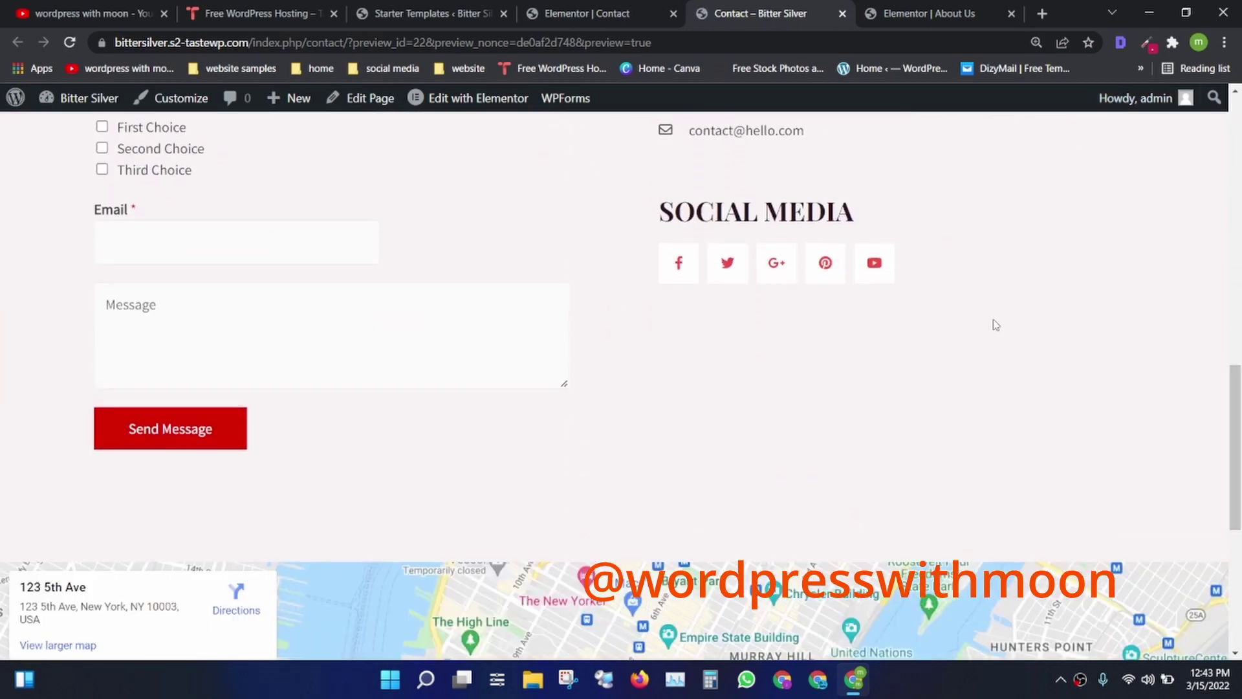
pyautogui.click(874, 263)
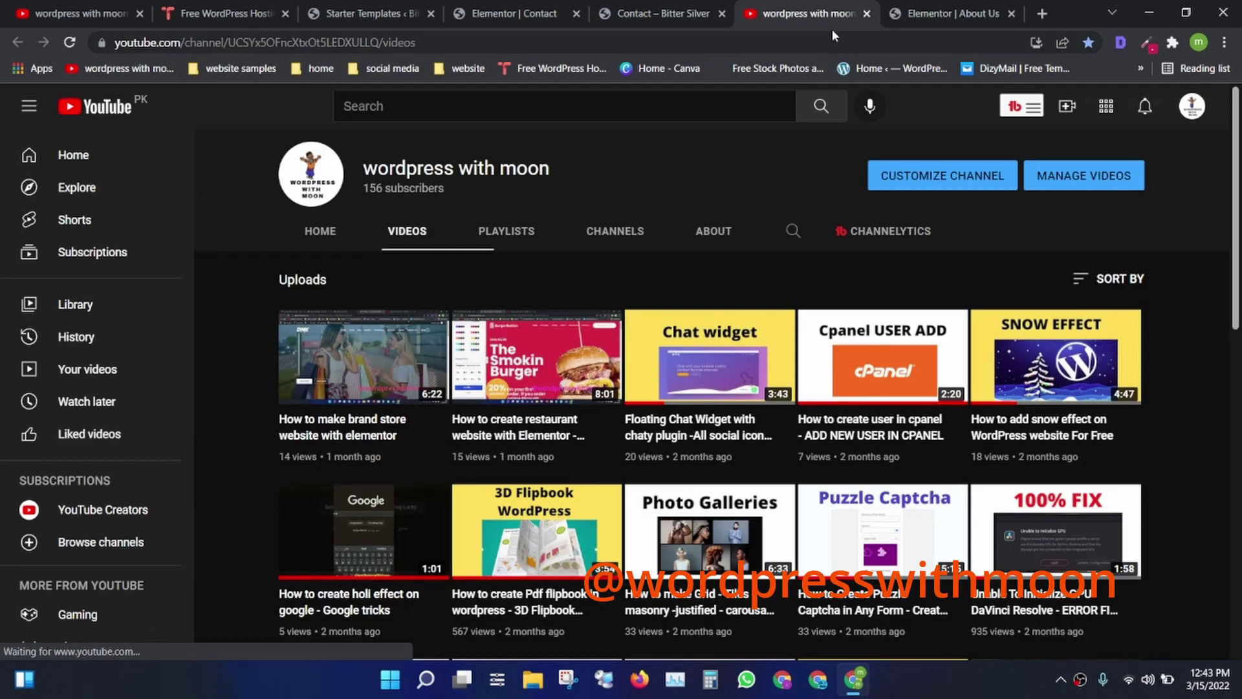
pyautogui.click(867, 13)
pyautogui.click(486, 8)
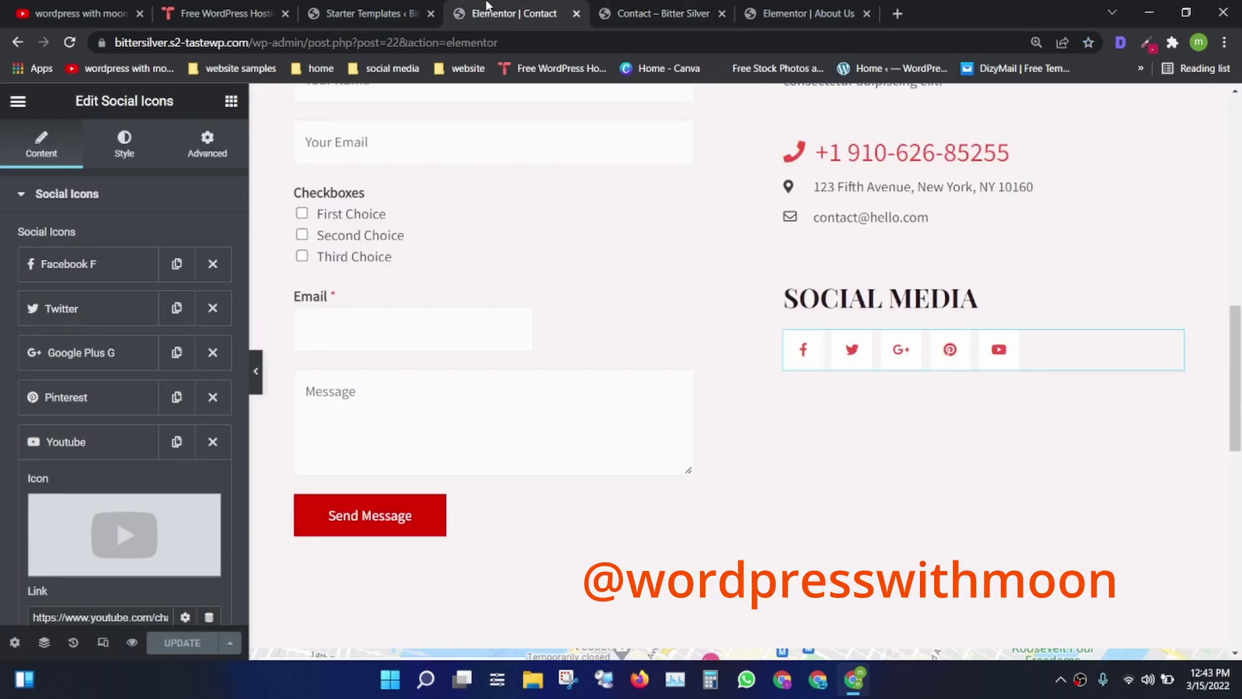
# Set the Contact page's Google map to zoom 16 and height 383 px, and save the page
pyautogui.moveTo(1236, 356); pyautogui.dragTo(1236, 442)
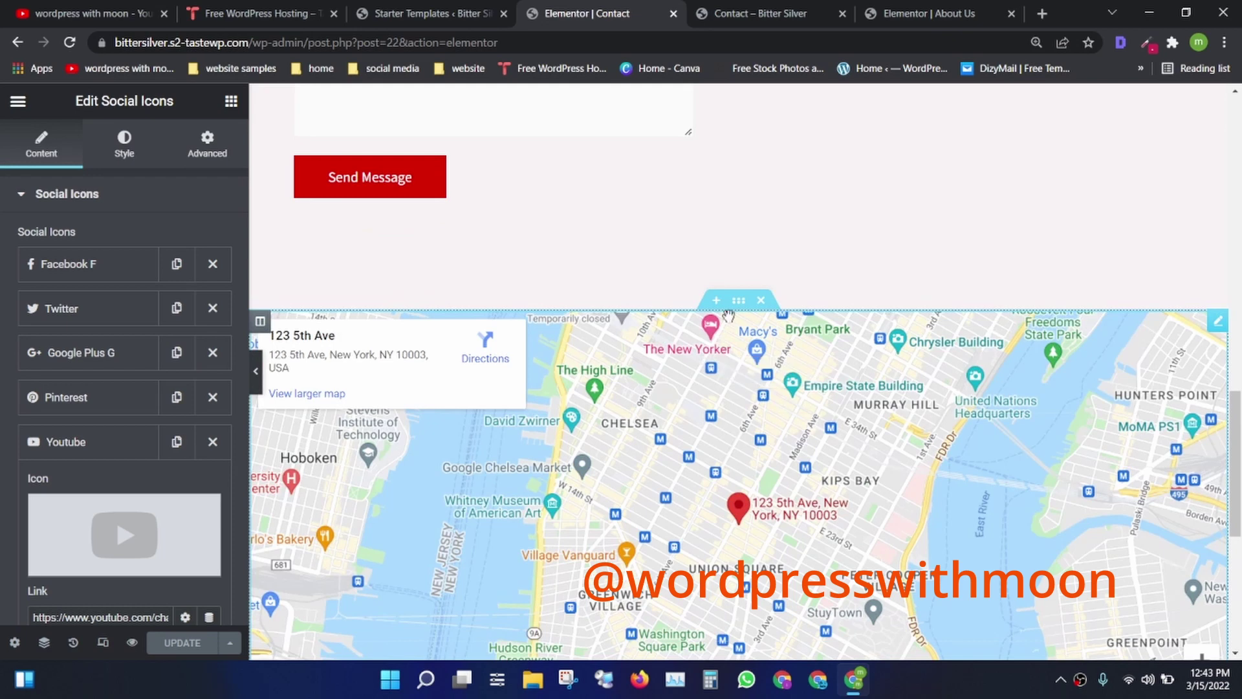
pyautogui.click(738, 299)
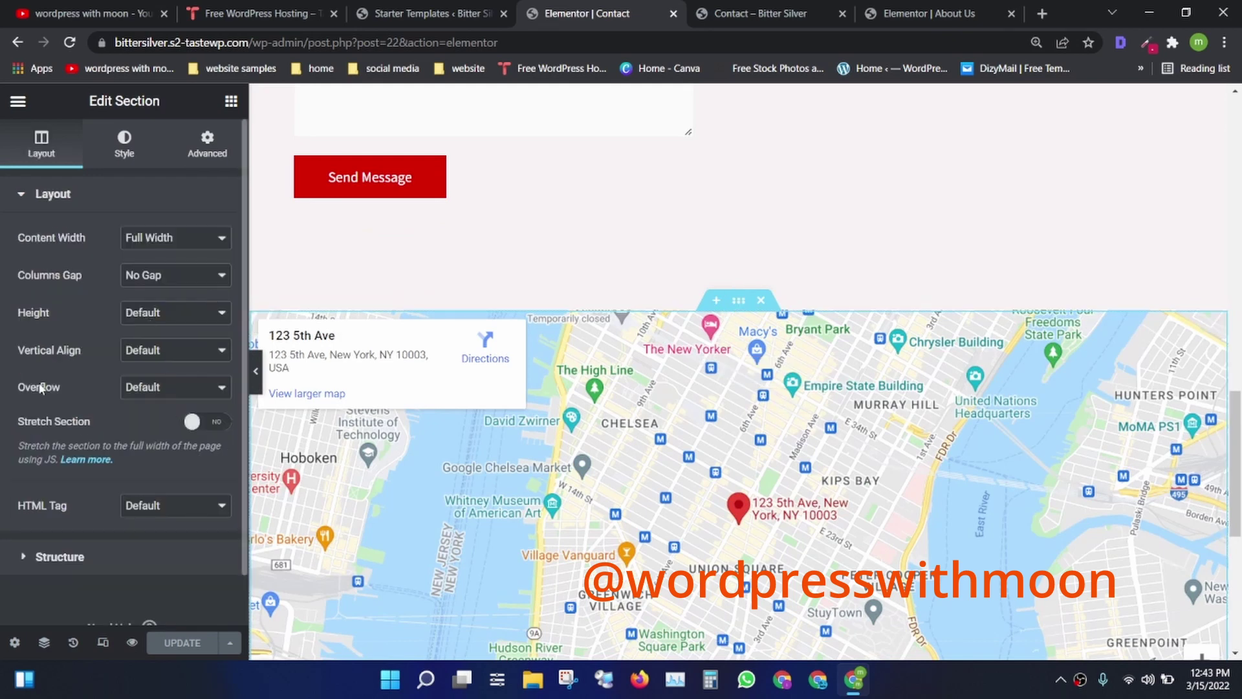
pyautogui.click(696, 388)
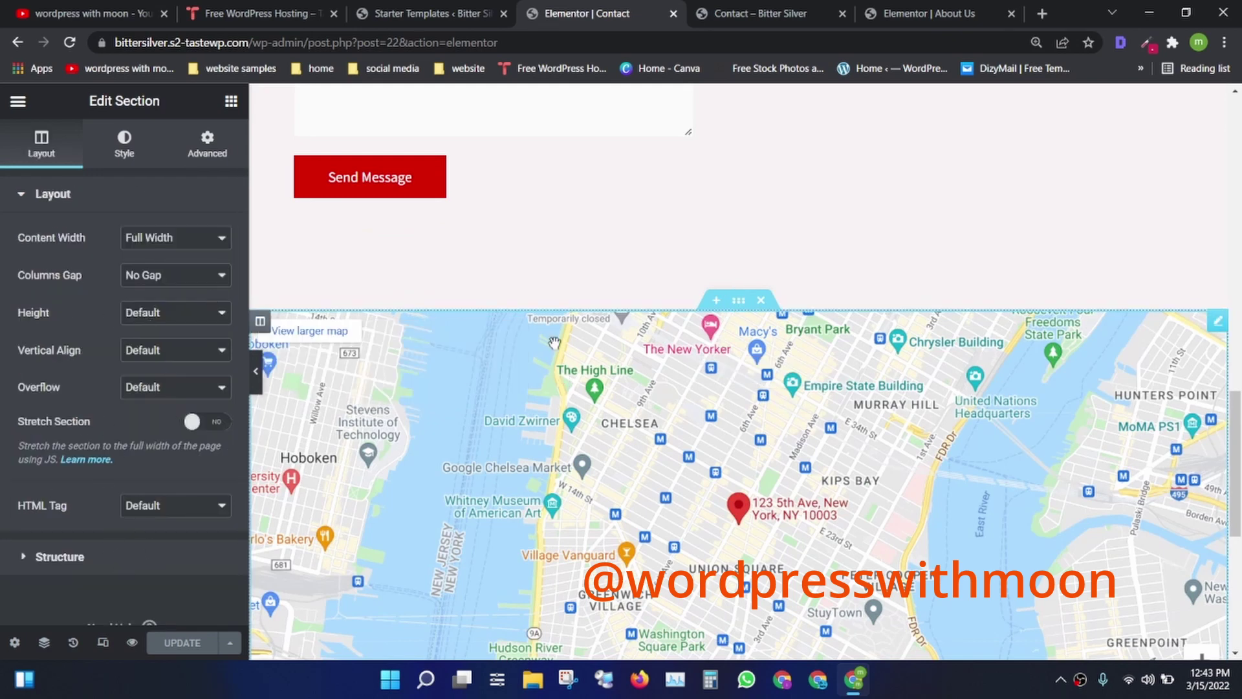
pyautogui.click(1219, 321)
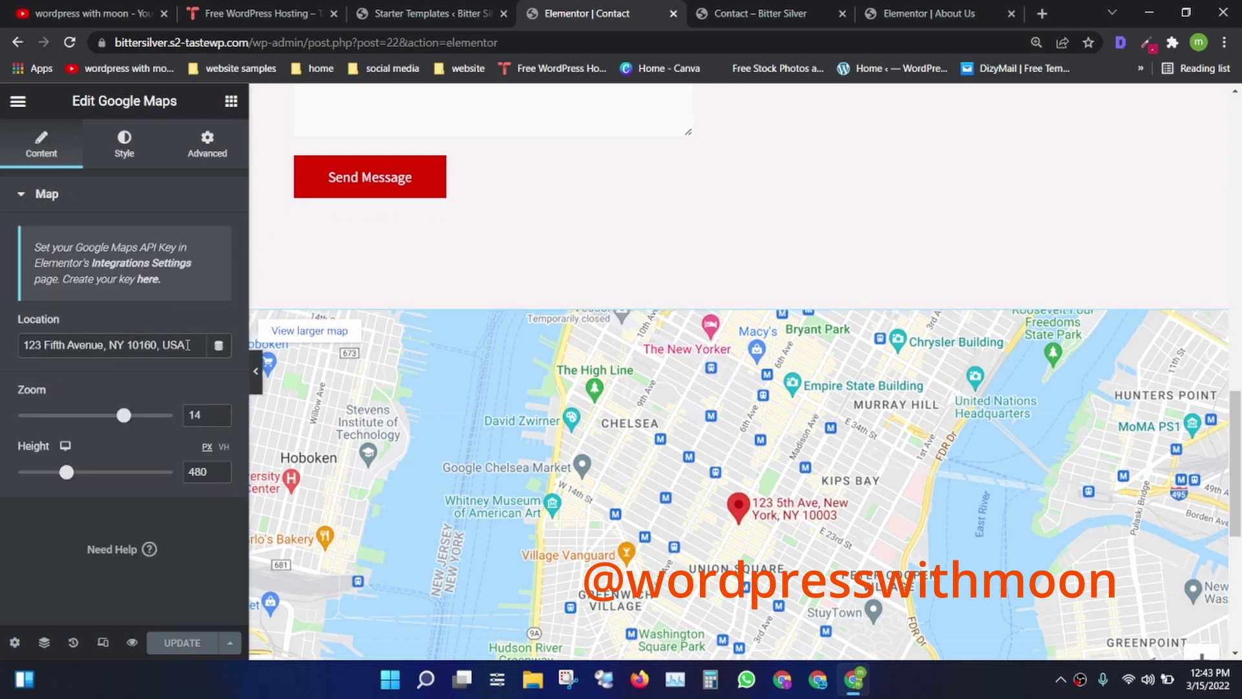
pyautogui.moveTo(187, 344); pyautogui.dragTo(25, 369)
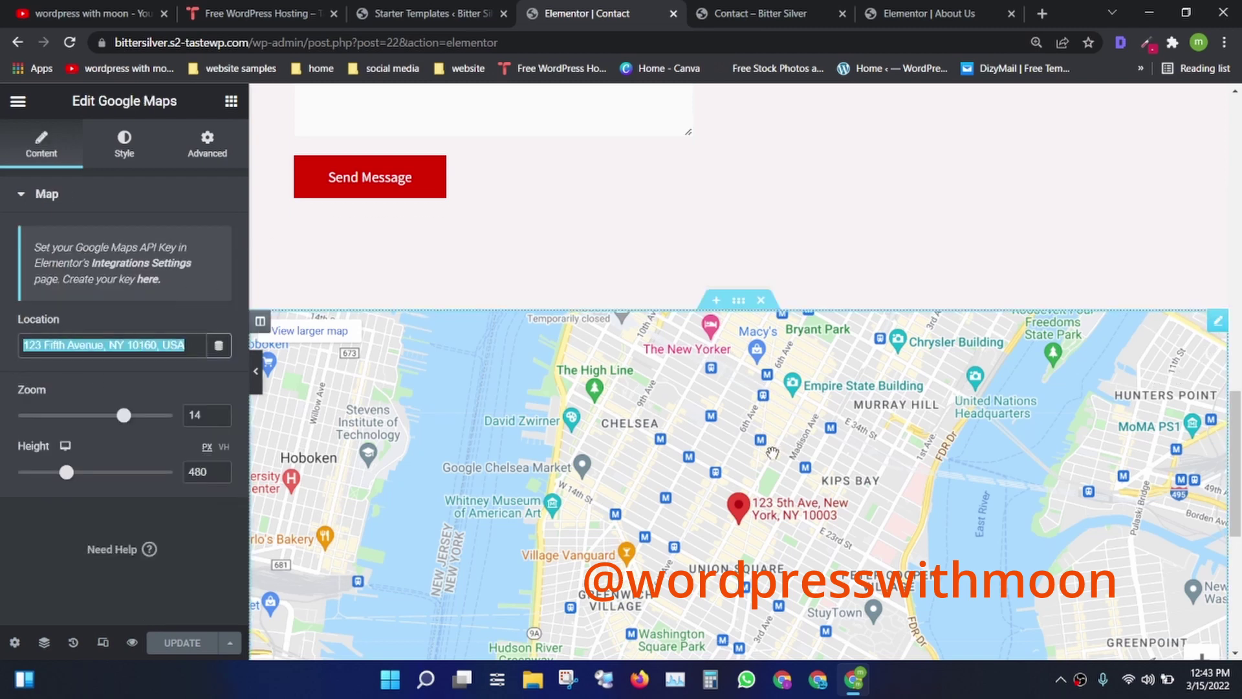
pyautogui.moveTo(123, 416)
pyautogui.mouseDown()
pyautogui.moveTo(89, 418)
pyautogui.moveTo(139, 417)
pyautogui.mouseUp()
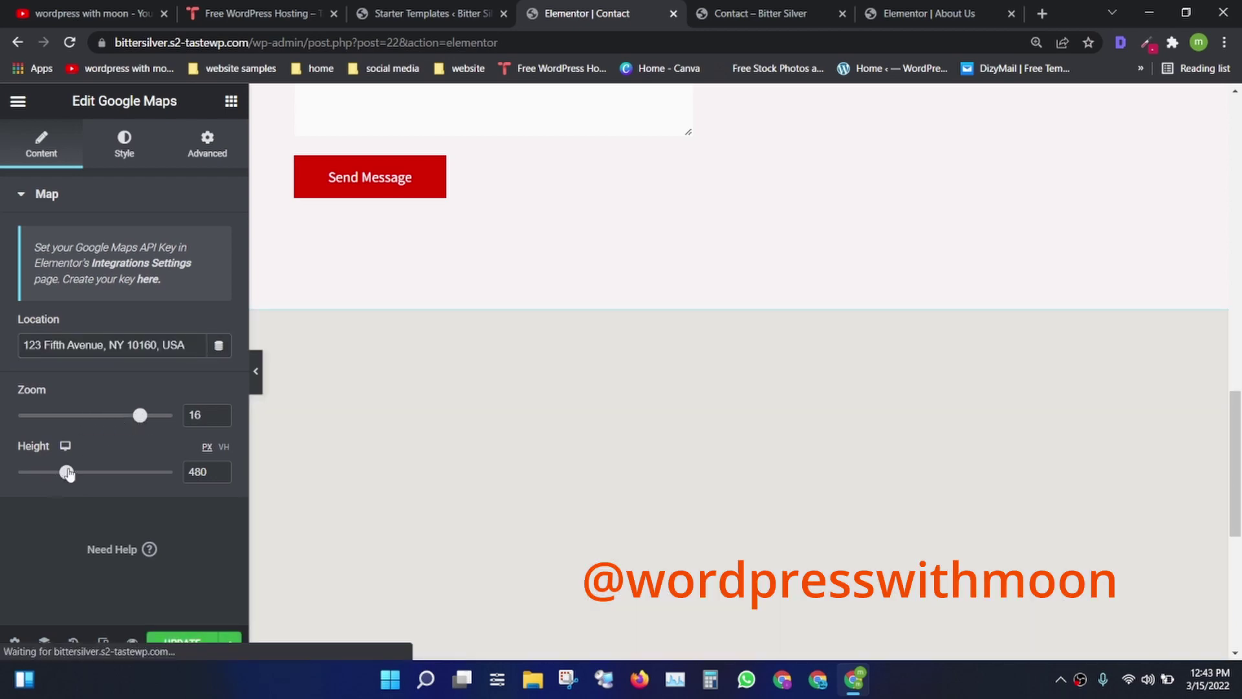
pyautogui.moveTo(51, 478)
pyautogui.mouseDown()
pyautogui.moveTo(94, 472)
pyautogui.moveTo(56, 472)
pyautogui.mouseUp()
pyautogui.moveTo(1241, 465); pyautogui.dragTo(1239, 217)
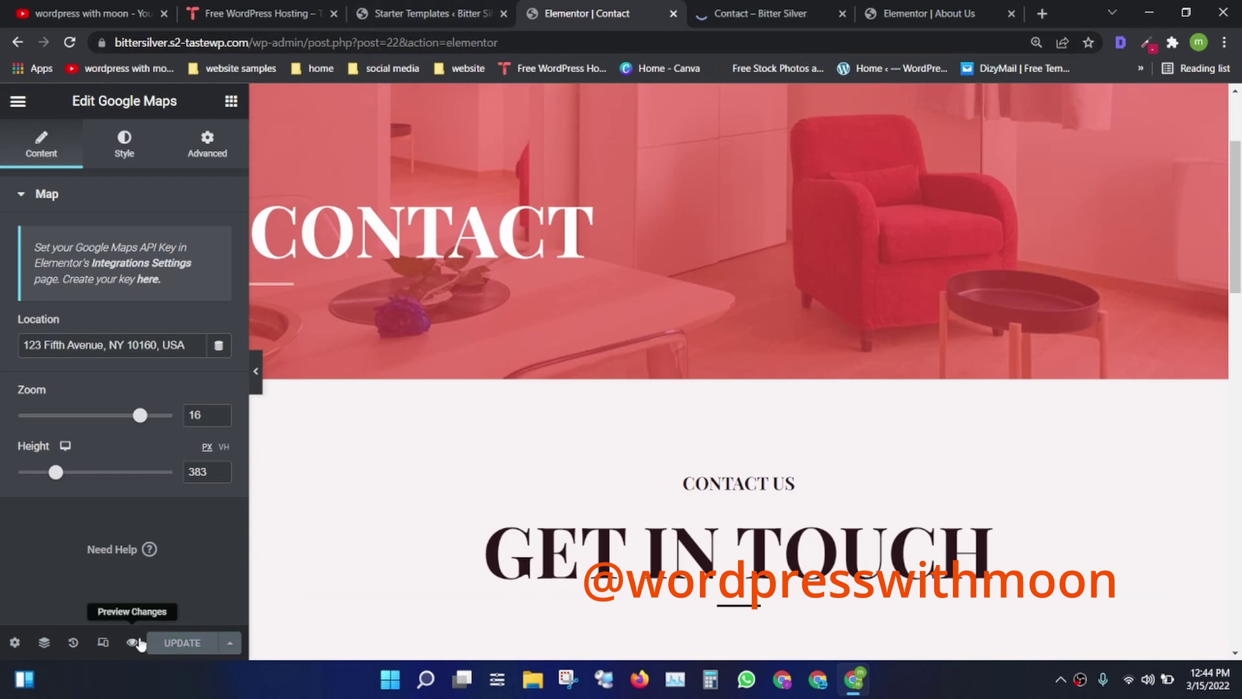
# Close the Contact page's Elementor editor and its preview
pyautogui.click(430, 13)
pyautogui.click(647, 14)
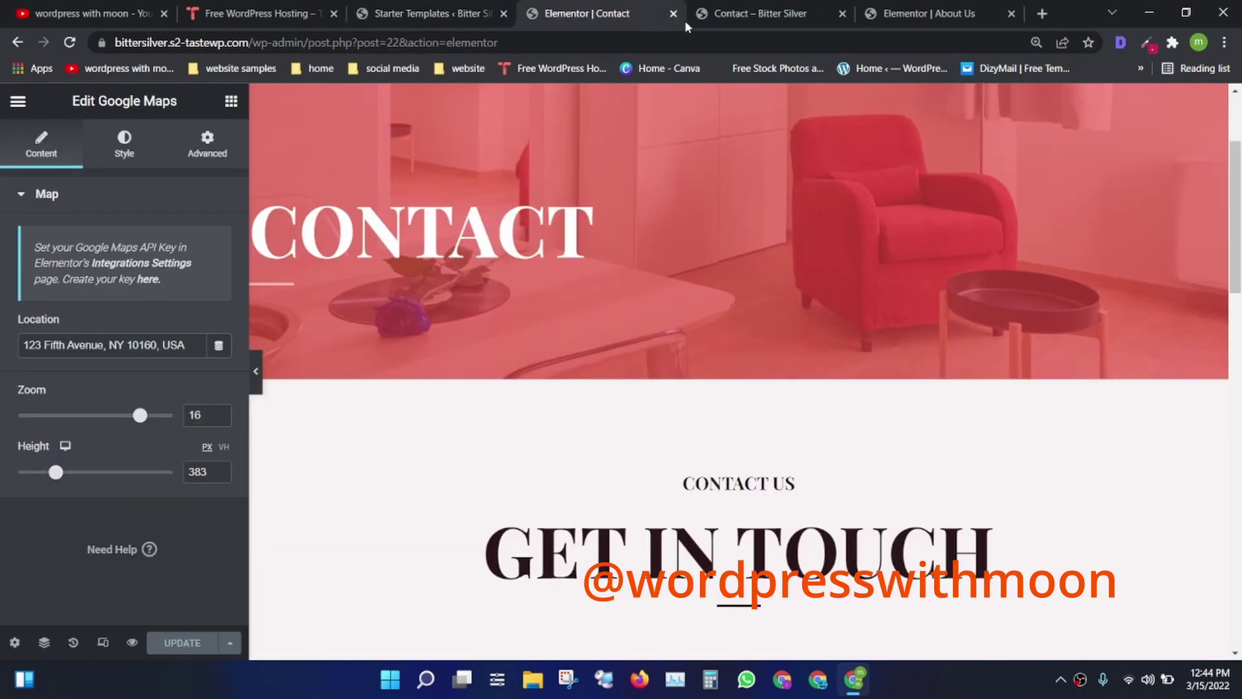
pyautogui.click(675, 15)
pyautogui.click(677, 15)
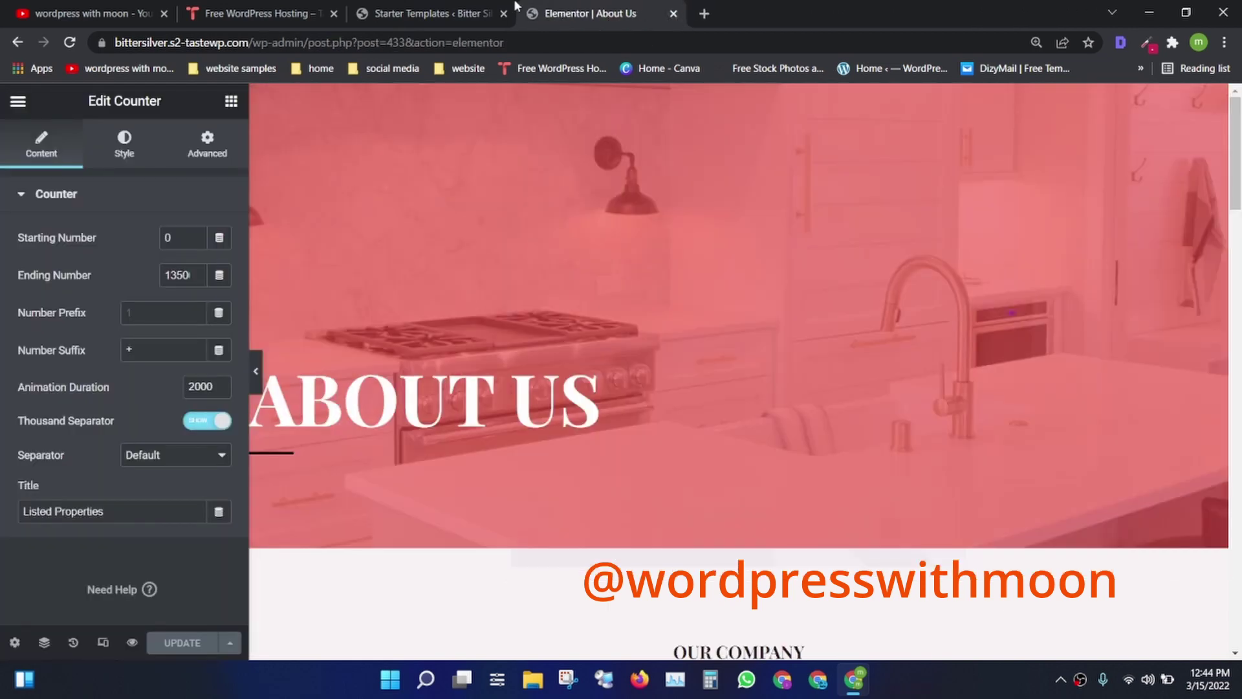
# View the finished website from the Starter Templates success page and close the About Us editor
pyautogui.click(473, 8)
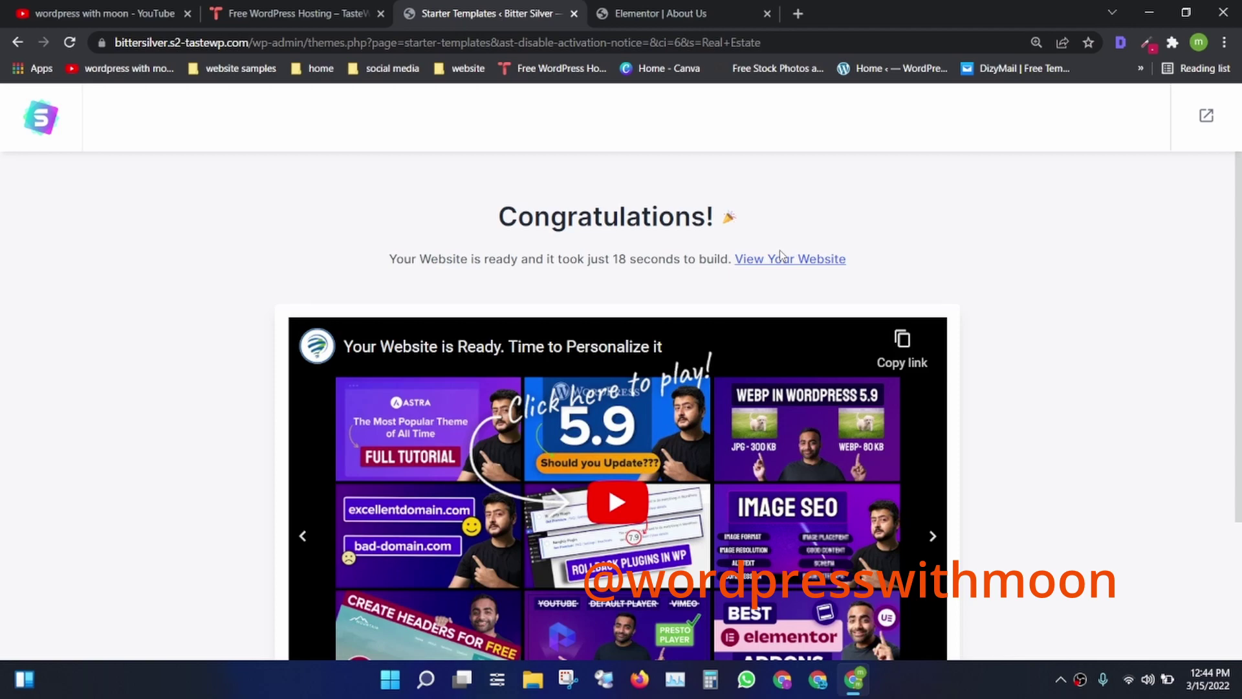
pyautogui.click(792, 262)
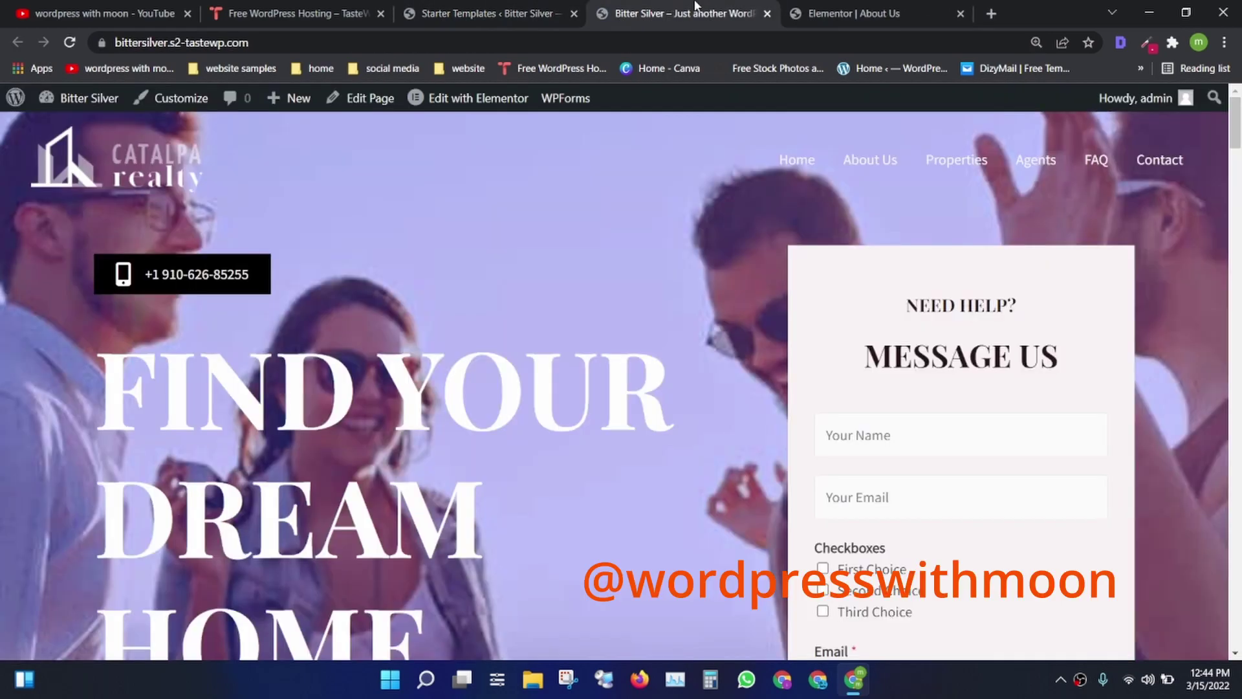
pyautogui.click(964, 23)
pyautogui.click(960, 13)
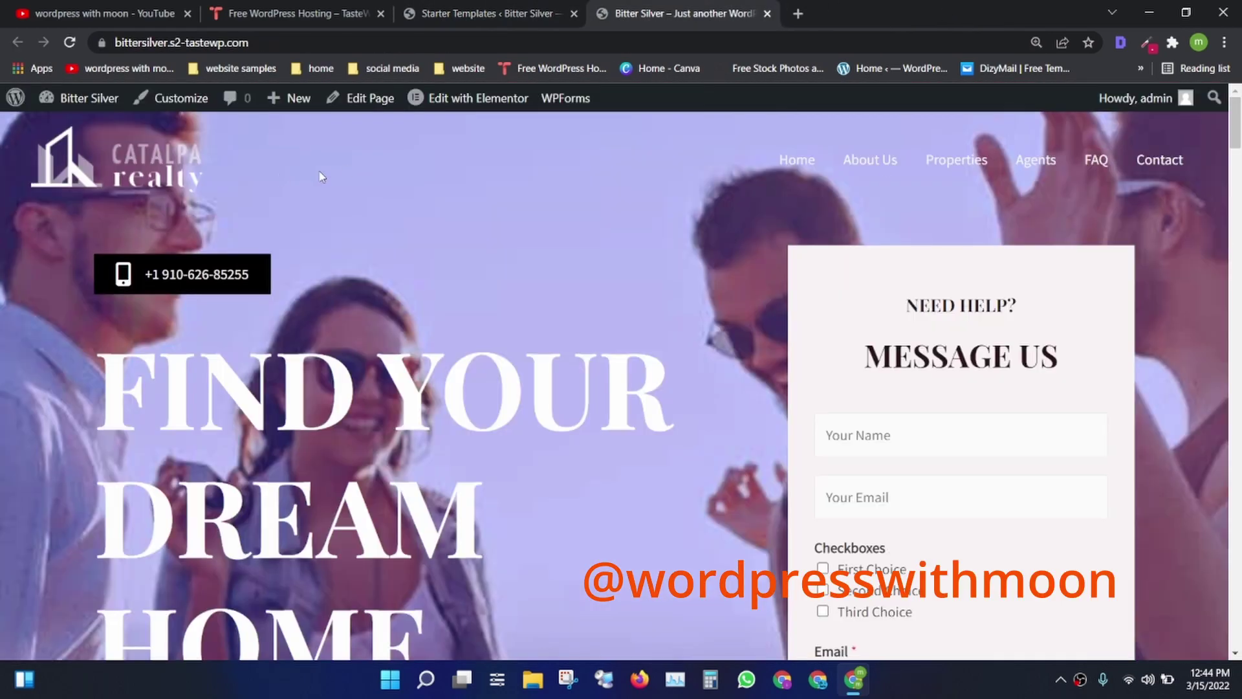
pyautogui.moveTo(1236, 126); pyautogui.dragTo(1235, 97)
pyautogui.click(473, 12)
pyautogui.click(712, 14)
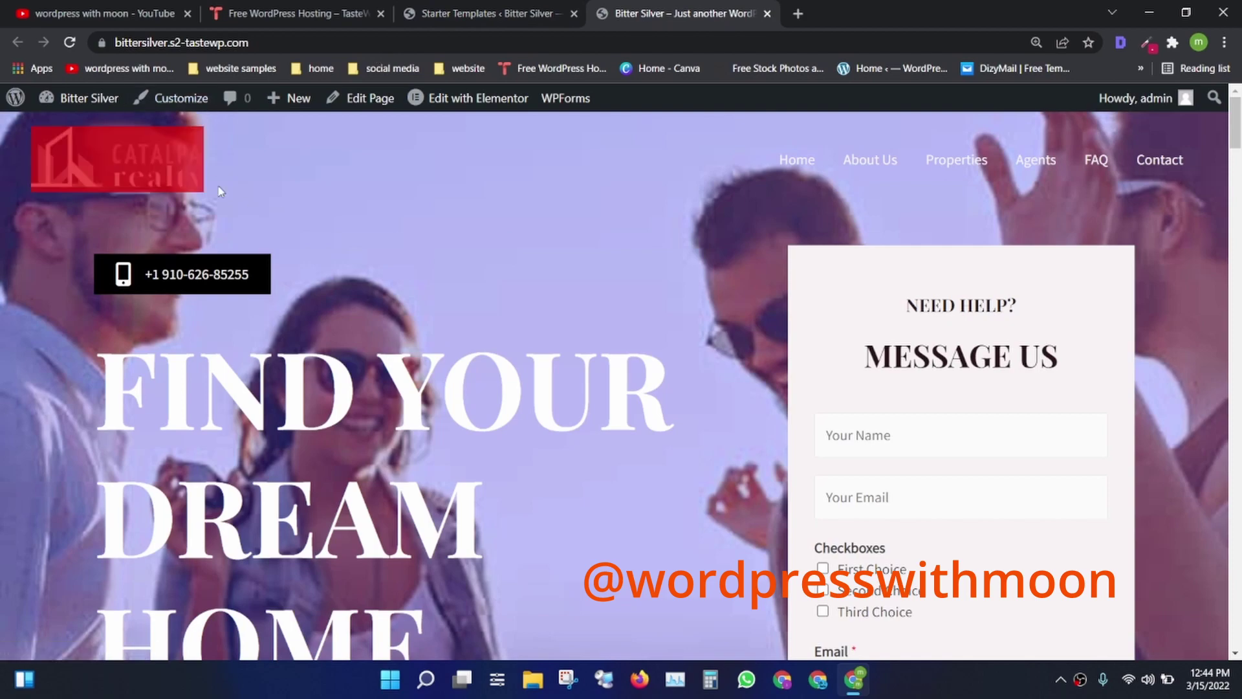
pyautogui.click(479, 13)
pyautogui.click(297, 13)
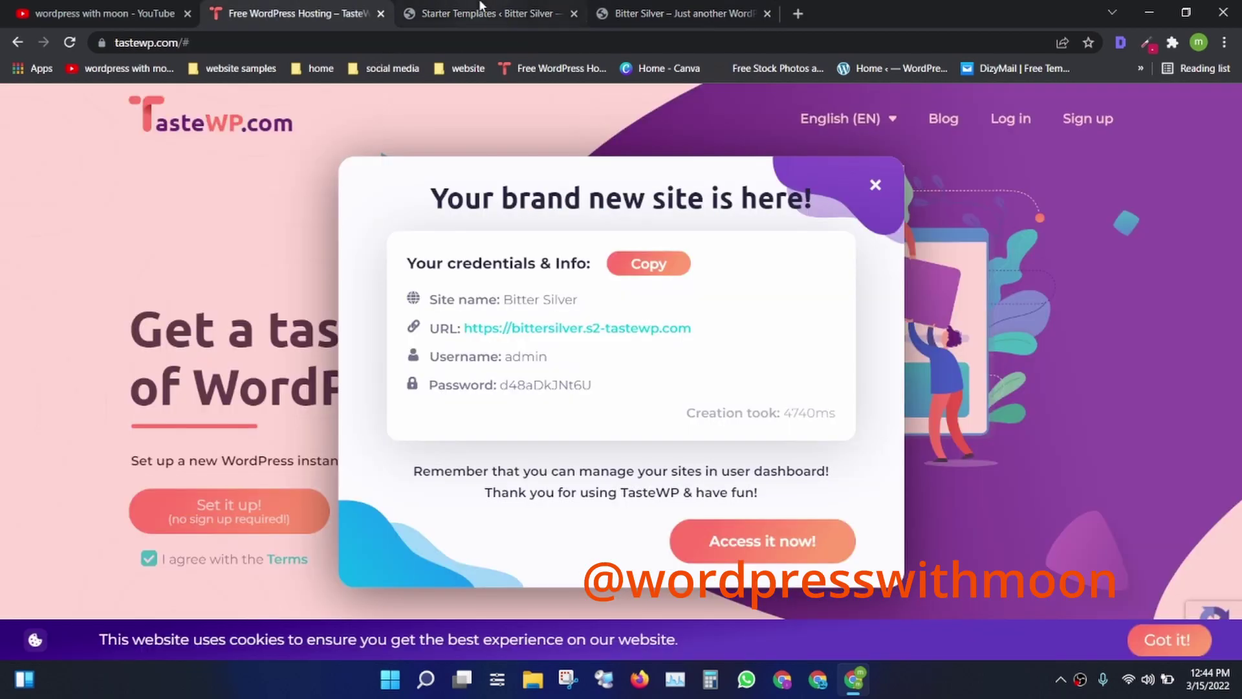
pyautogui.click(480, 8)
pyautogui.click(643, 9)
# Switch to the wordpress with moon YouTube channel and highlight its name and subscriber count
pyautogui.click(147, 7)
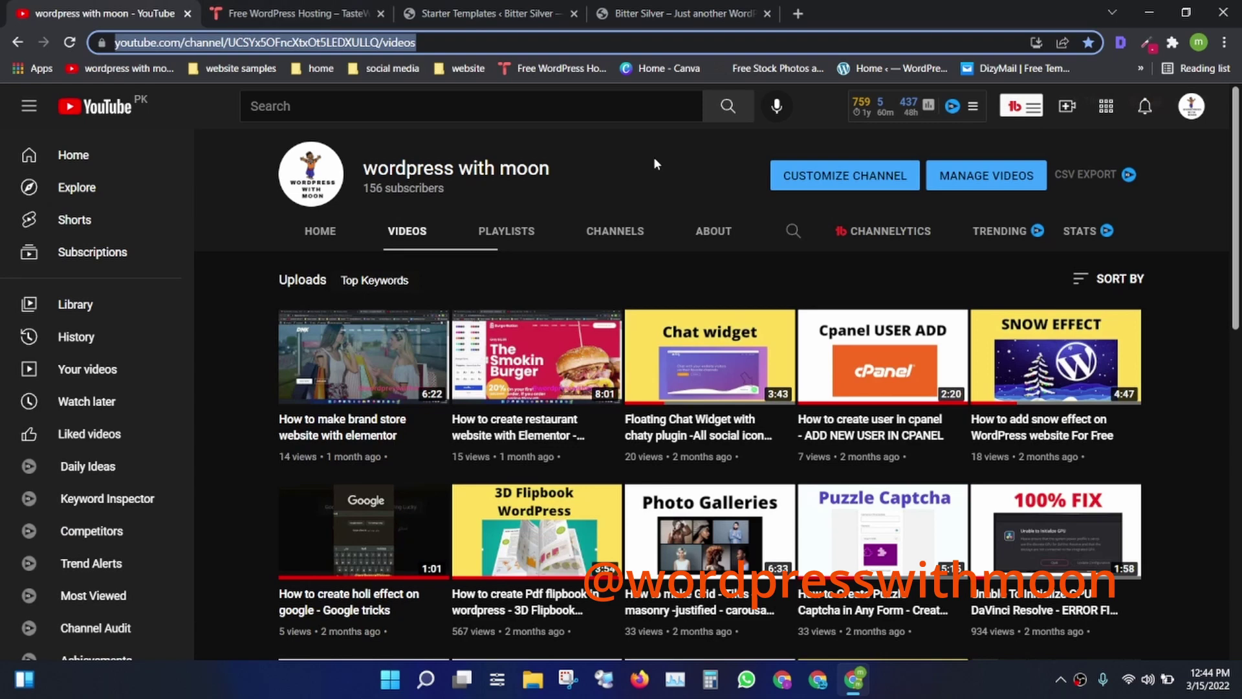
pyautogui.moveTo(550, 170); pyautogui.dragTo(349, 159)
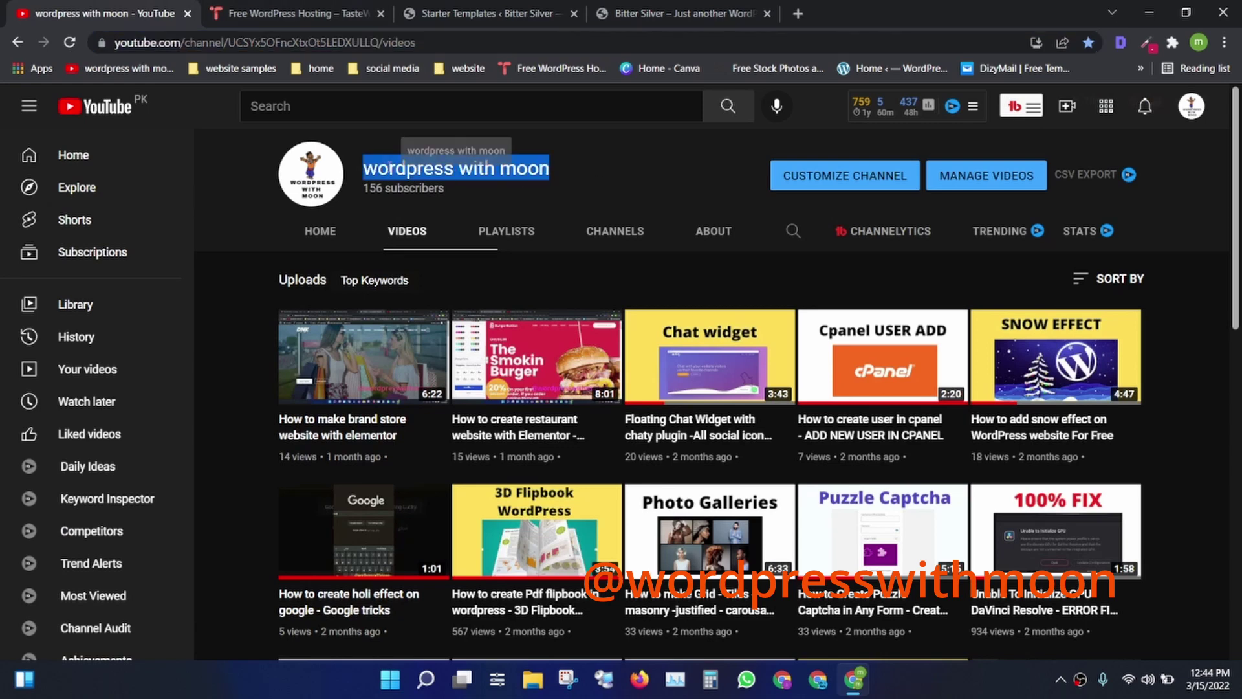
pyautogui.moveTo(429, 189); pyautogui.dragTo(364, 192)
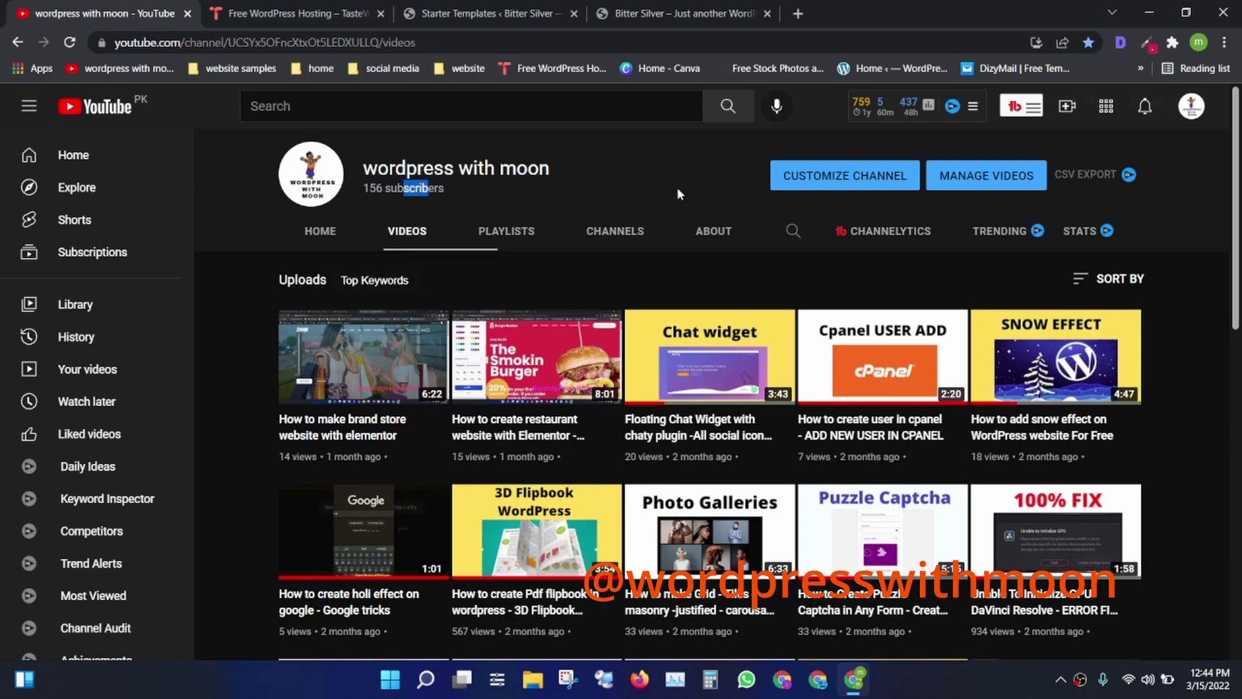